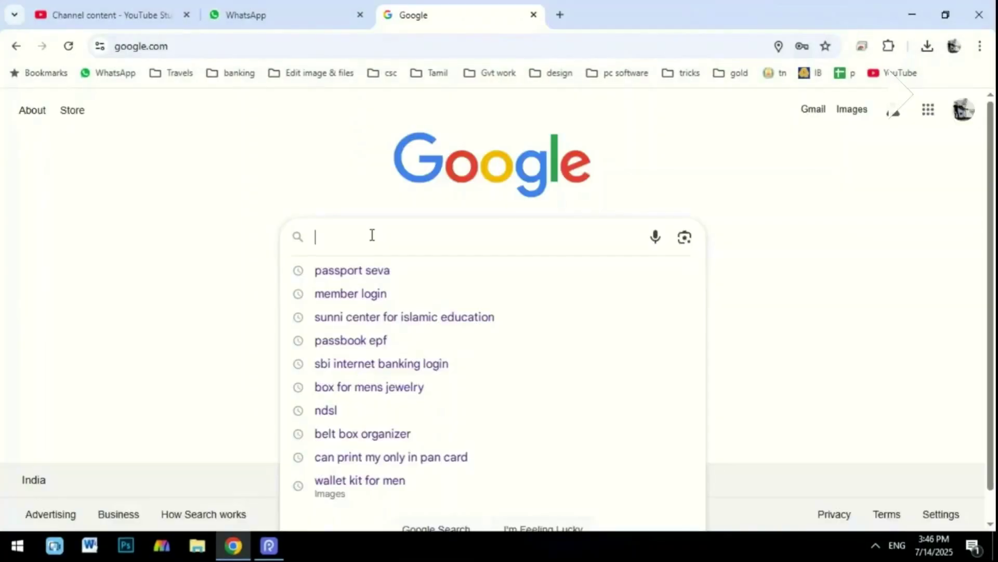
Search Google for 'passport seva' and open the official Passport Seva website.
text(pasp)
key(Down)
key(Return)
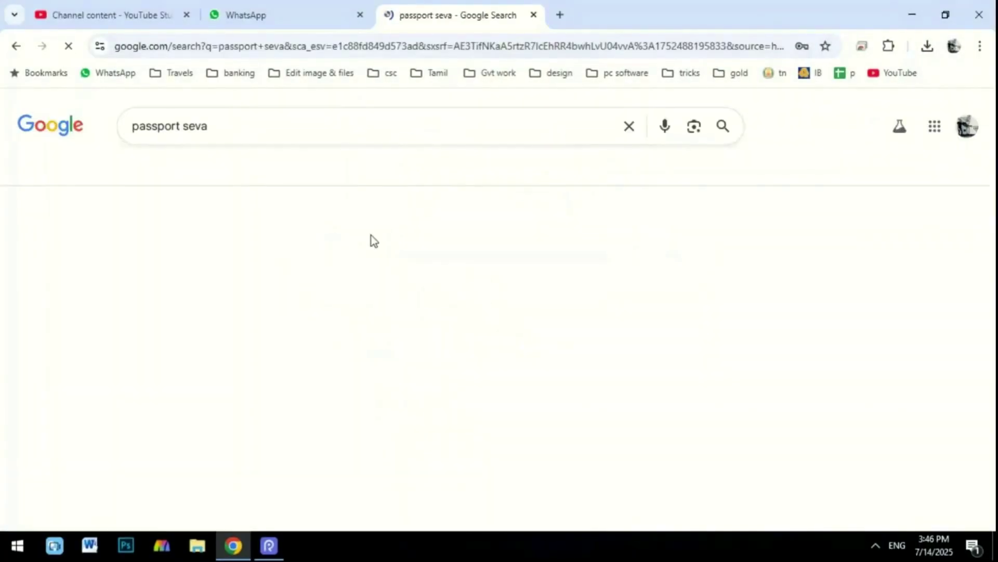
click(216, 299)
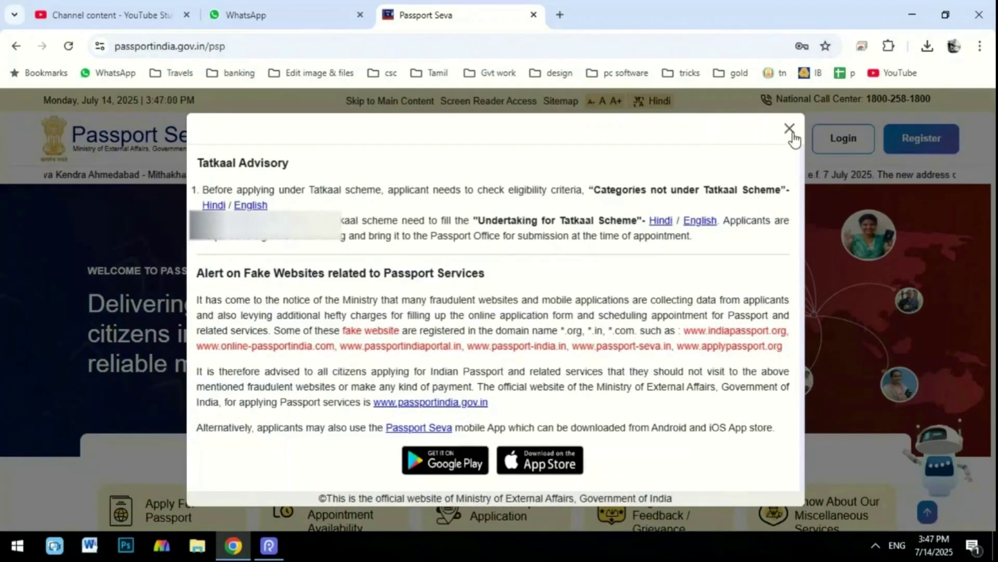
Close the Tatkaal advisory and go to the login page's Login ID field.
click(791, 132)
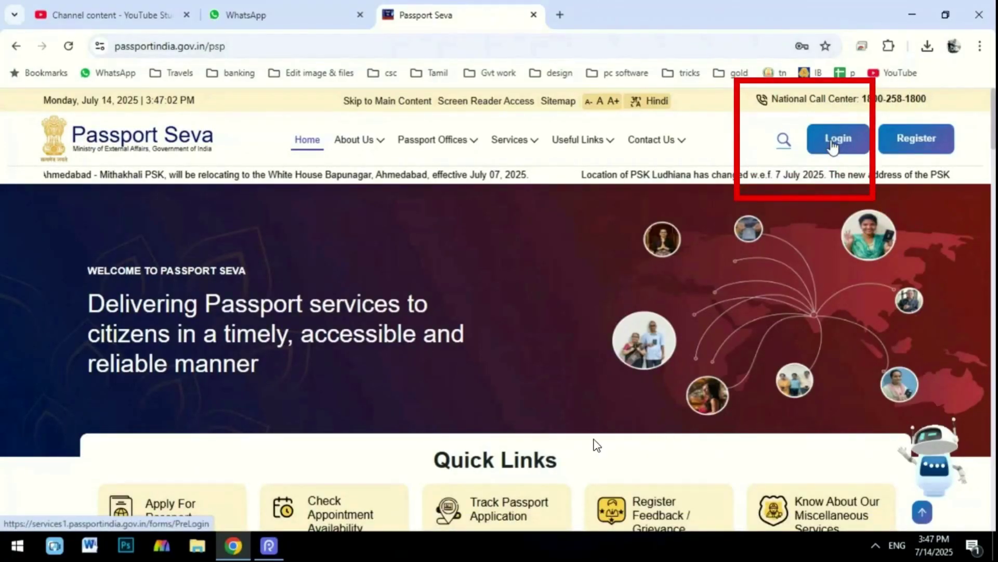
click(832, 145)
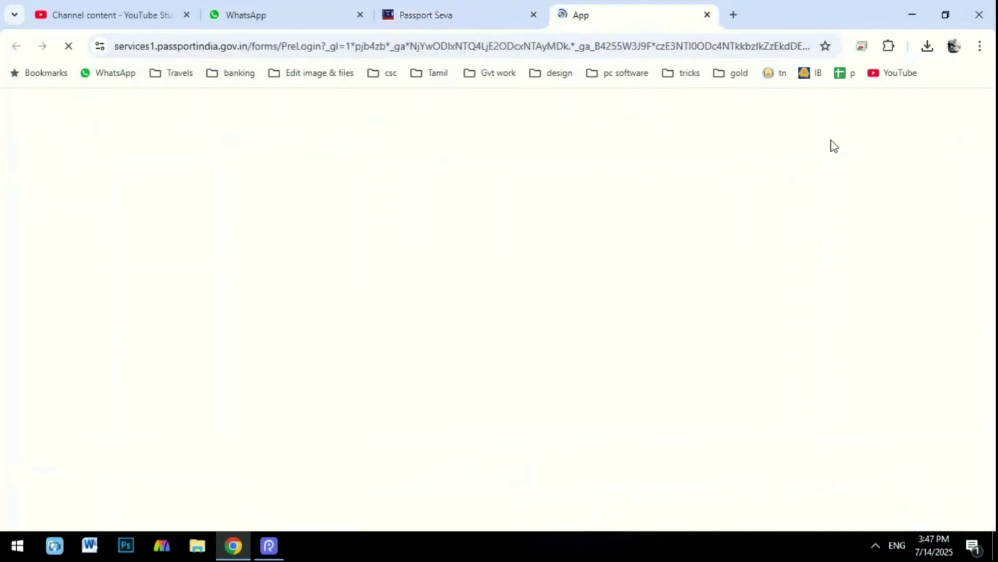
click(280, 217)
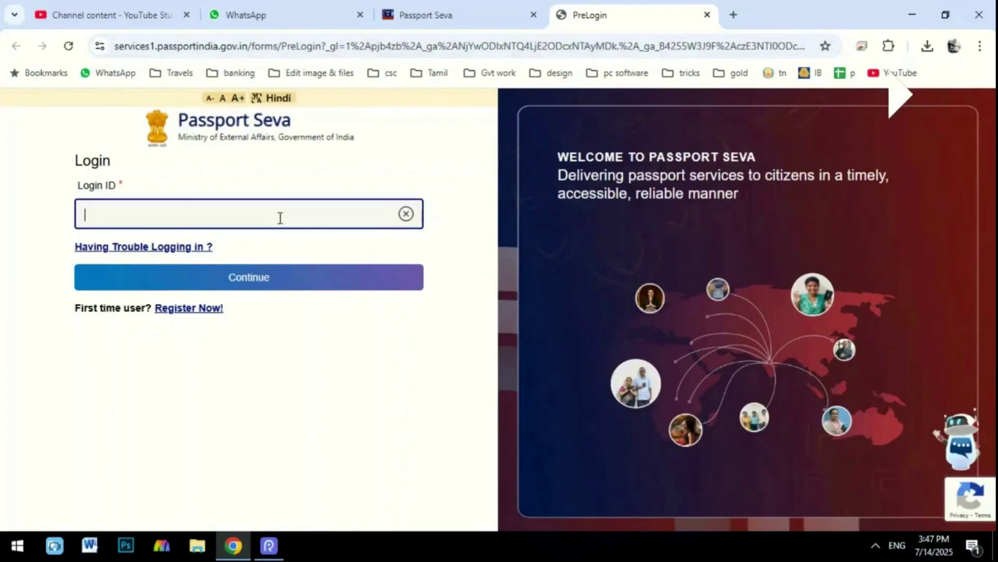
Enter the Login ID, keep password sign-in selected, and sign in with the account password.
text(TH)
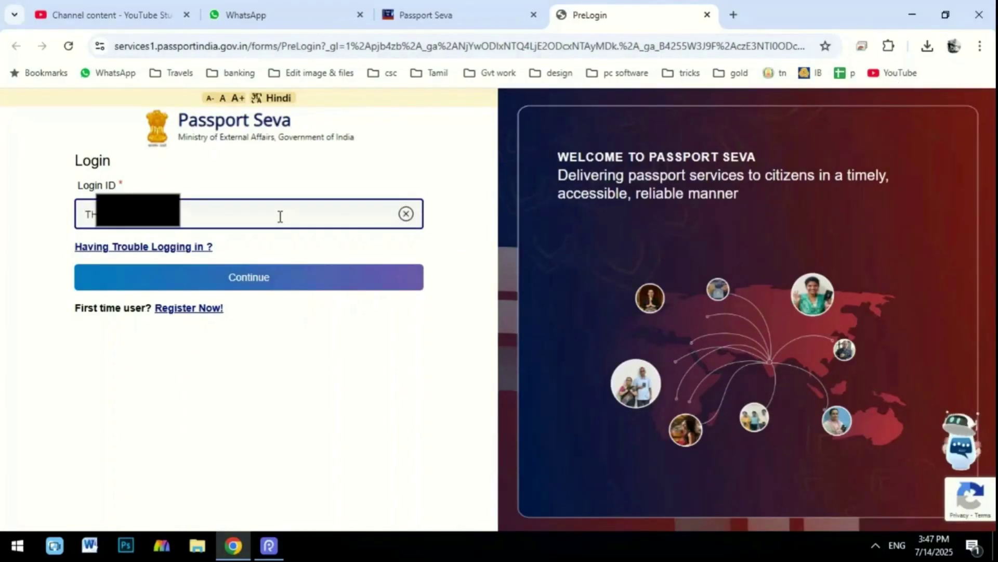
key(Return)
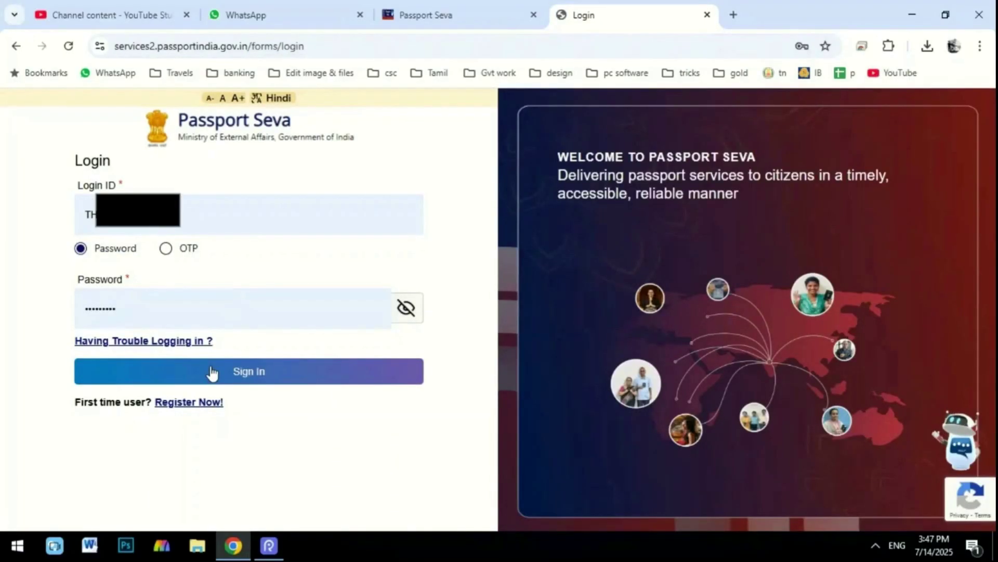
click(166, 248)
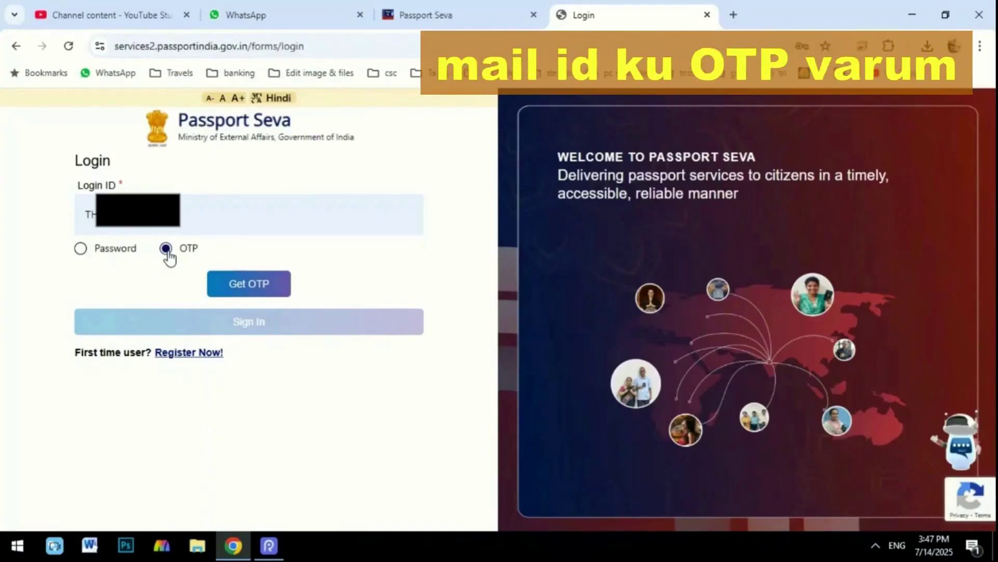
click(81, 250)
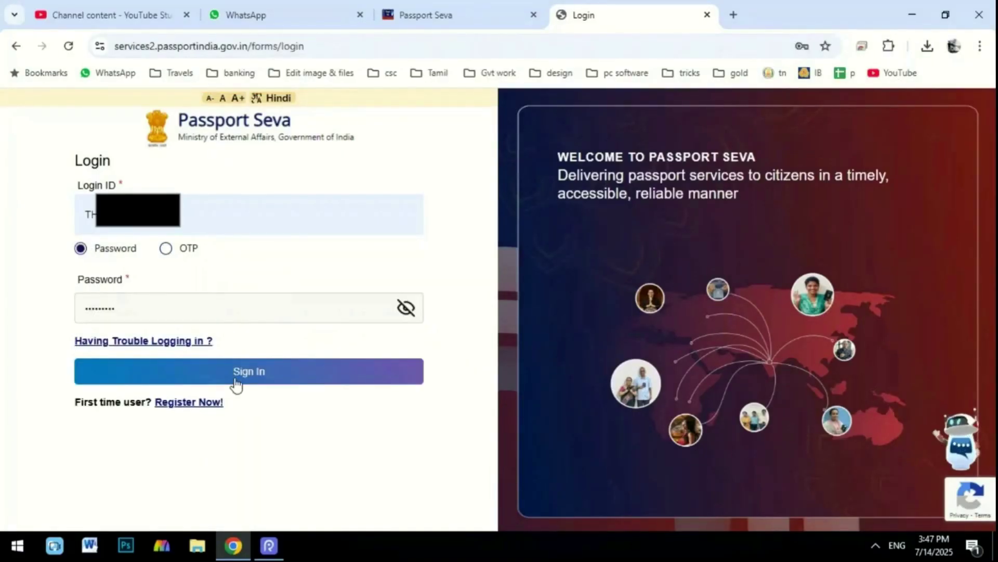
click(236, 382)
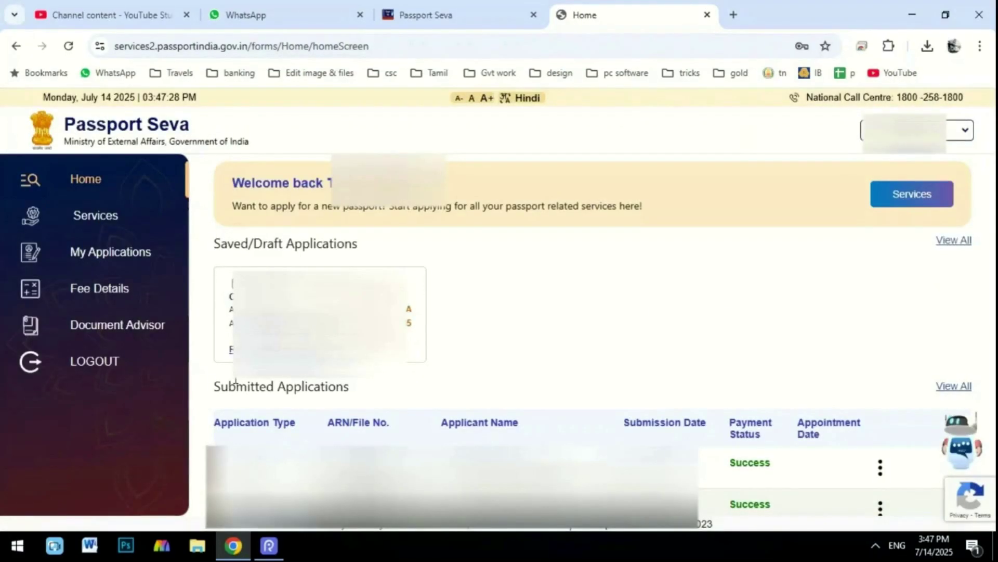
Choose Apply for Fresh Passport/Re-Issue under Services and skip the previous-passport details.
mouse_move(11, 183)
mouse_down()
mouse_move(41, 204)
mouse_move(144, 230)
mouse_up()
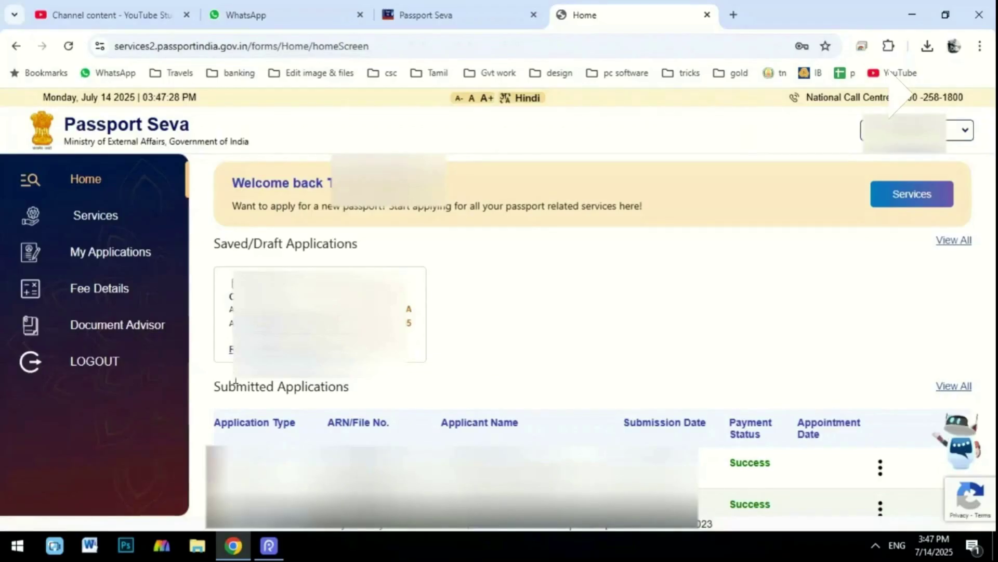
click(109, 216)
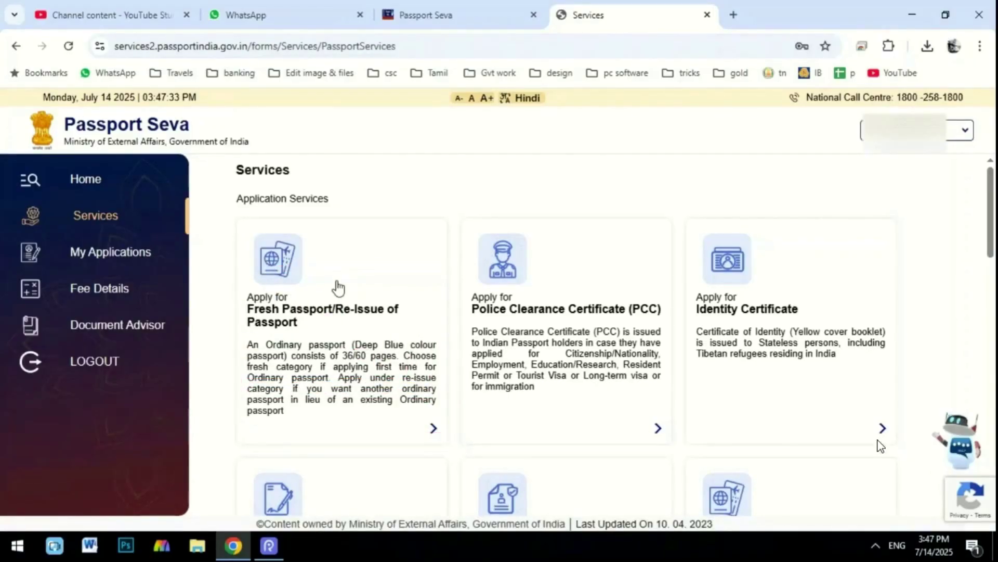
click(314, 244)
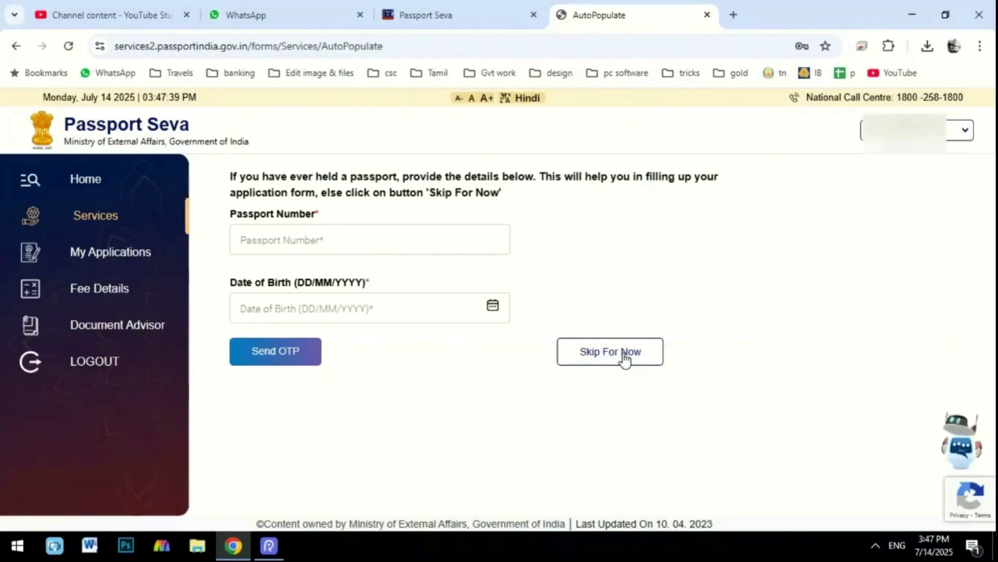
click(624, 358)
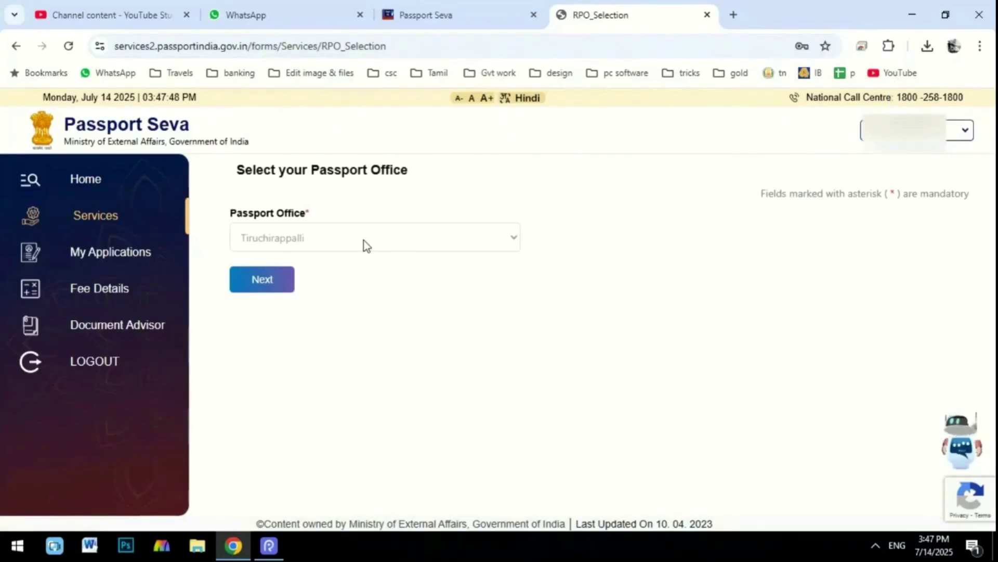
Mark the application as Re-issue of Passport for a Lost Passport, ticking Address as a change.
click(257, 287)
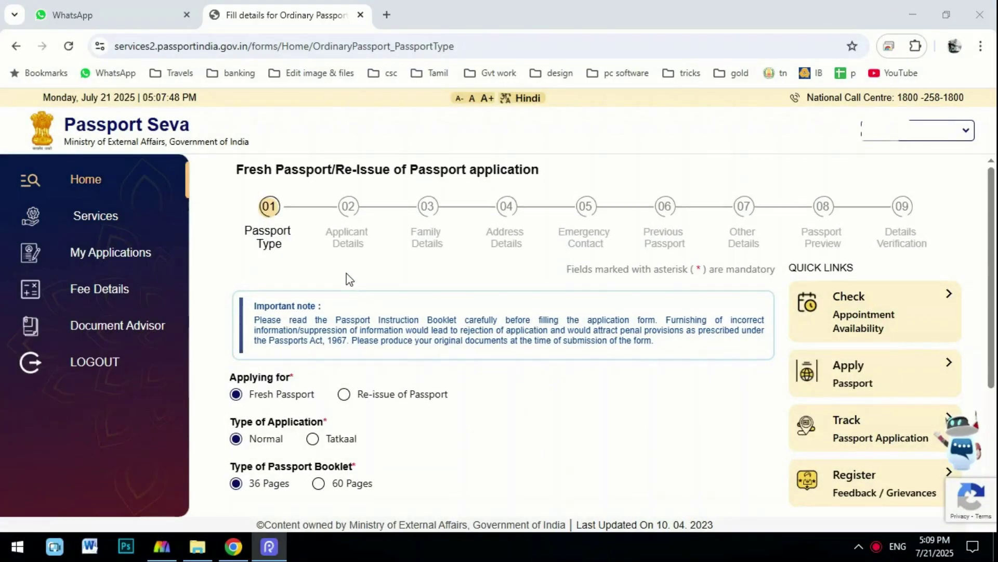
scroll(346, 273, down, 3)
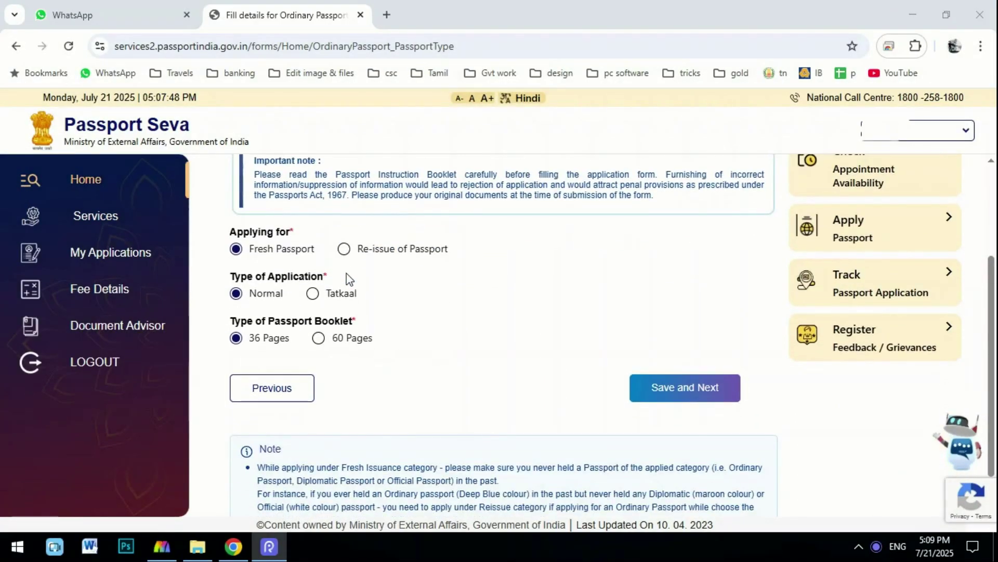
click(346, 255)
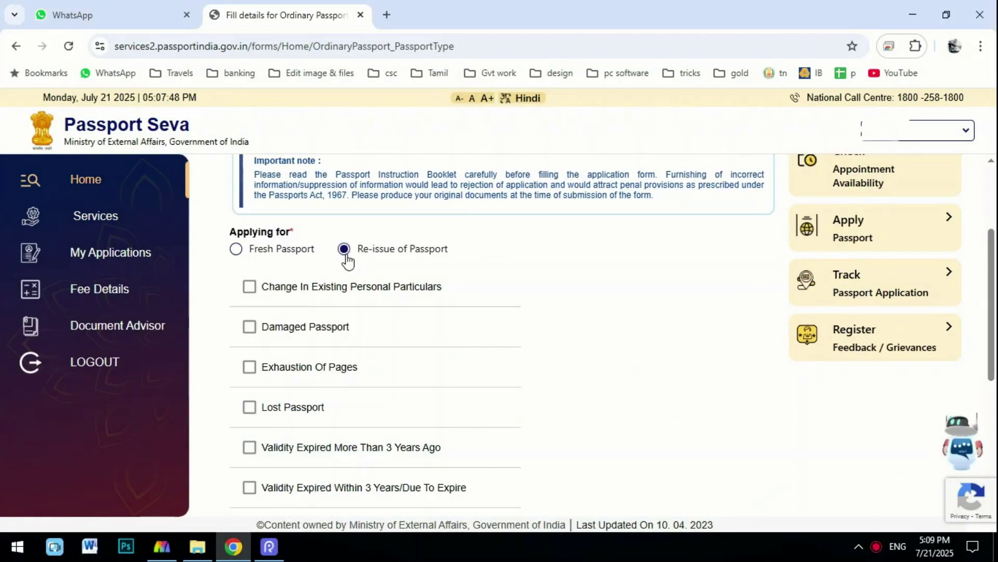
click(250, 408)
scroll(312, 333, down, 3)
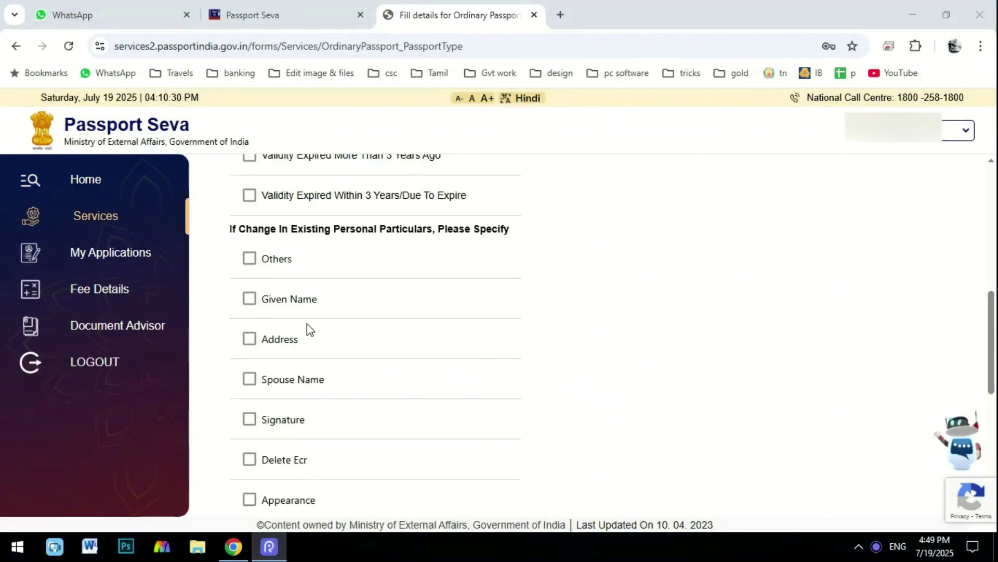
scroll(307, 324, down, 3)
click(251, 193)
Tick the changed particulars, ending with Spouse Name, Signature, Delete Ecr, Given Name and Others.
click(250, 233)
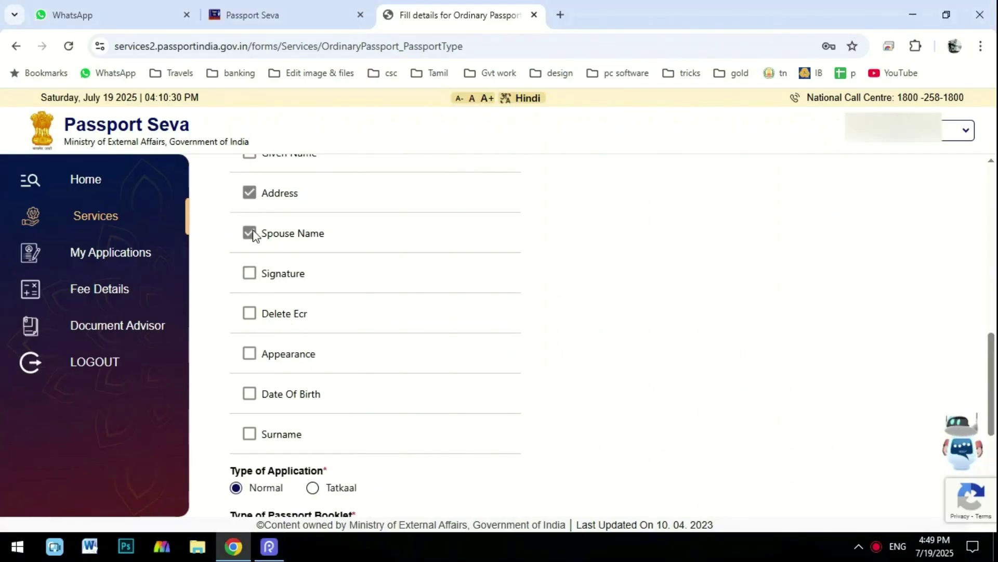
scroll(254, 274, up, 2)
click(252, 269)
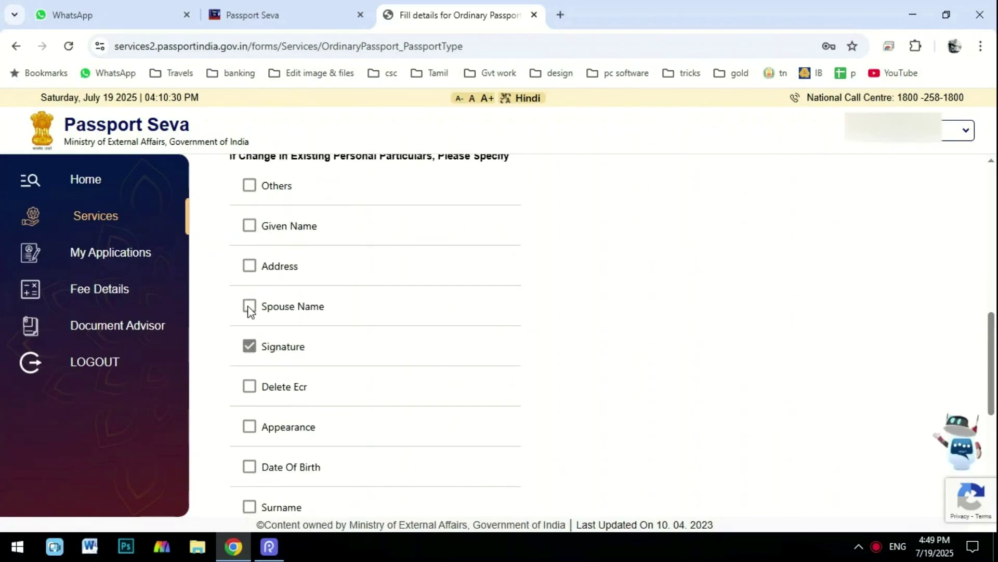
click(250, 346)
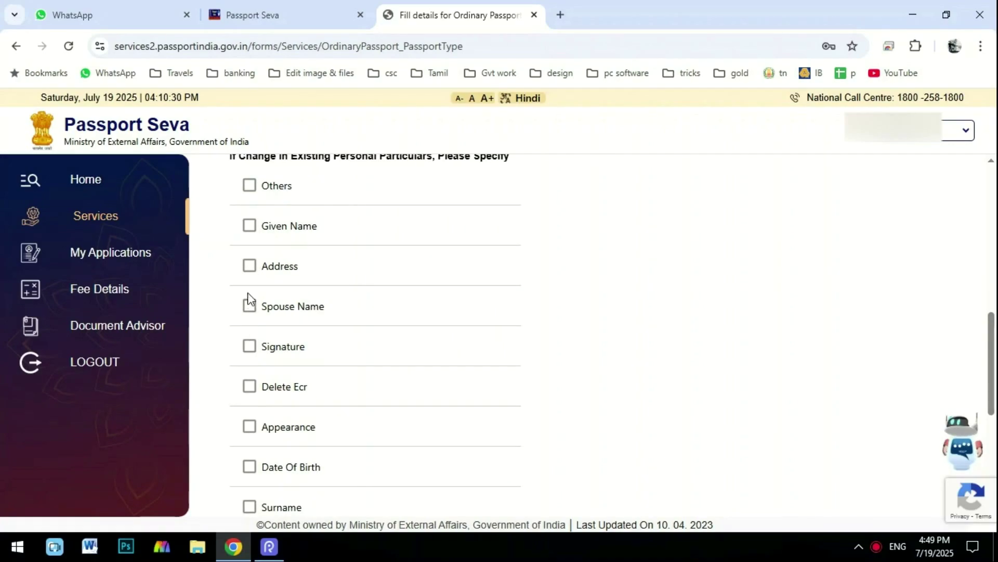
click(249, 266)
click(249, 305)
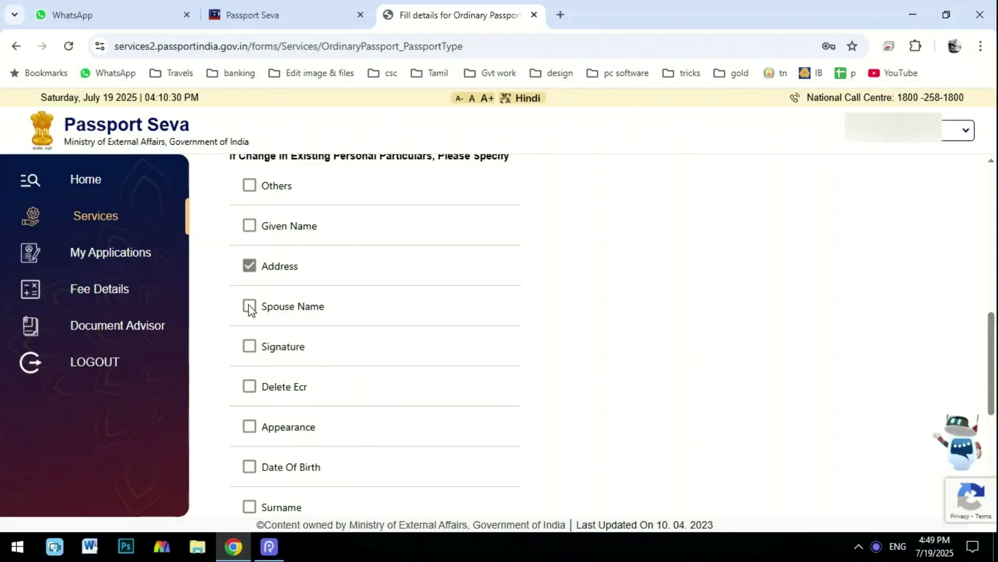
click(251, 348)
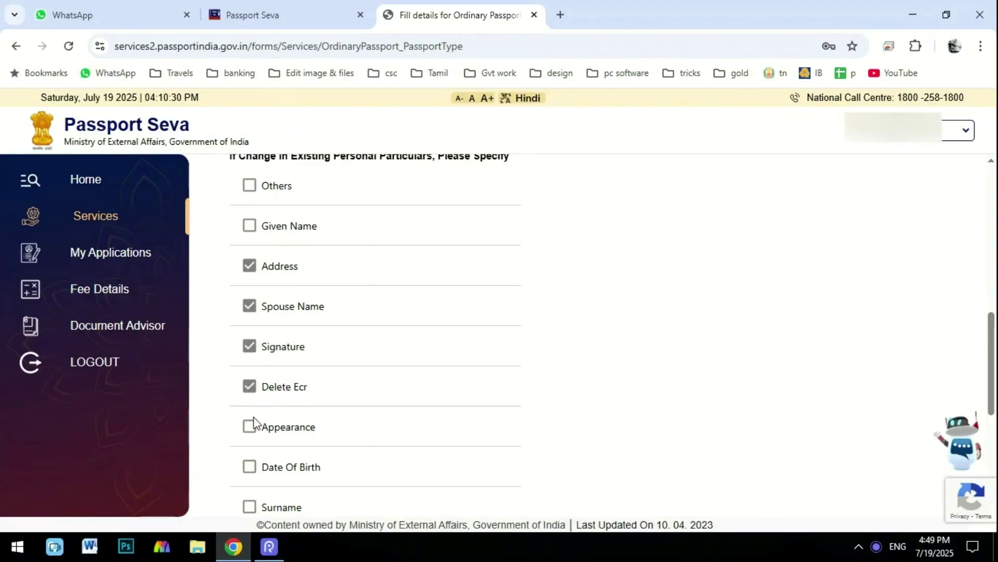
click(251, 428)
click(249, 427)
click(250, 386)
click(251, 310)
click(250, 271)
click(250, 465)
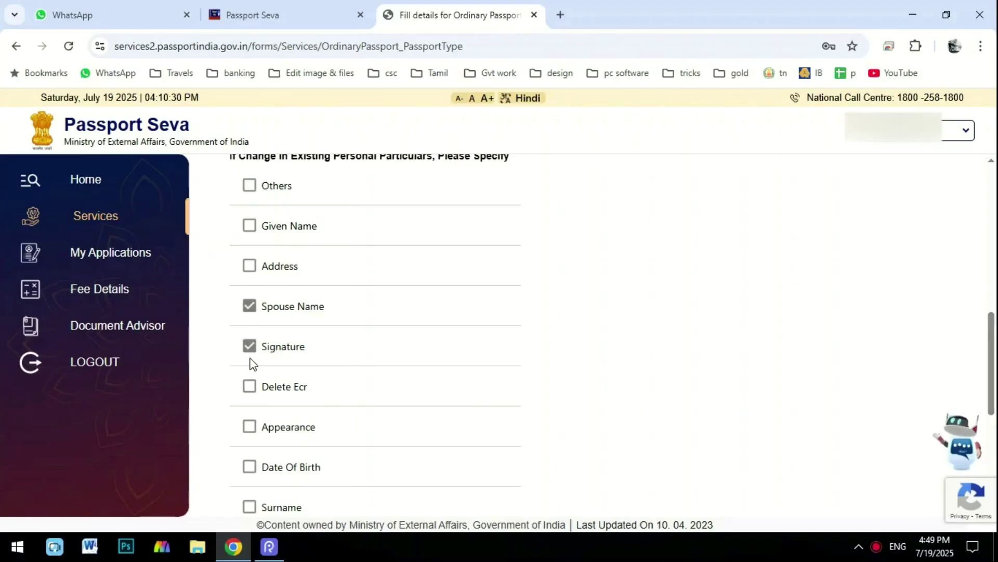
click(250, 346)
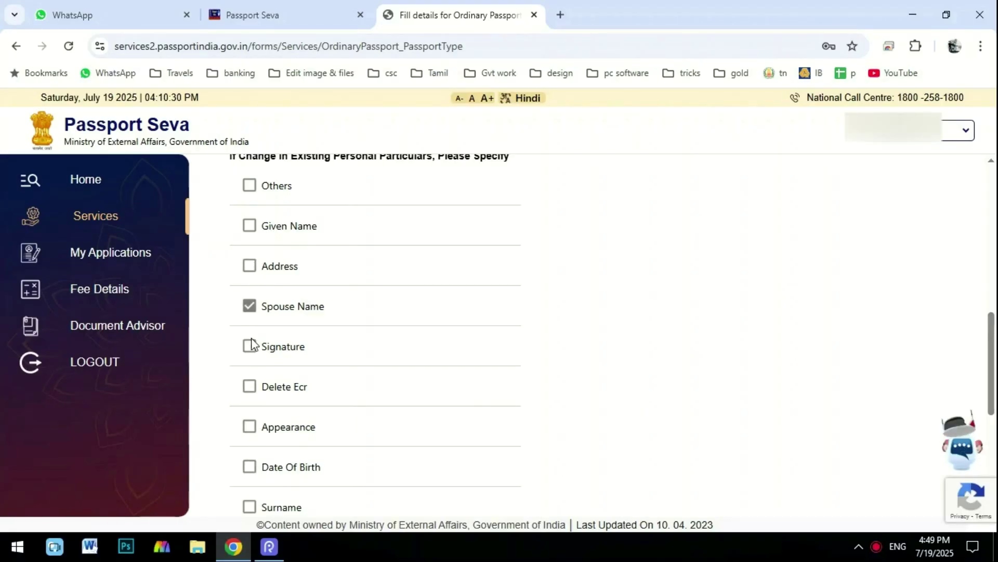
click(250, 308)
click(250, 308)
click(249, 347)
click(248, 389)
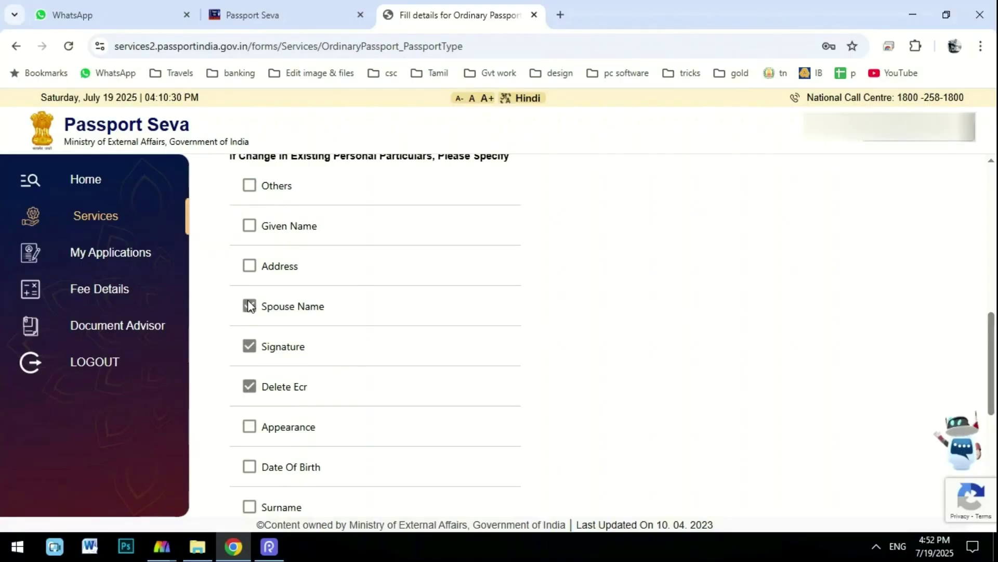
click(250, 306)
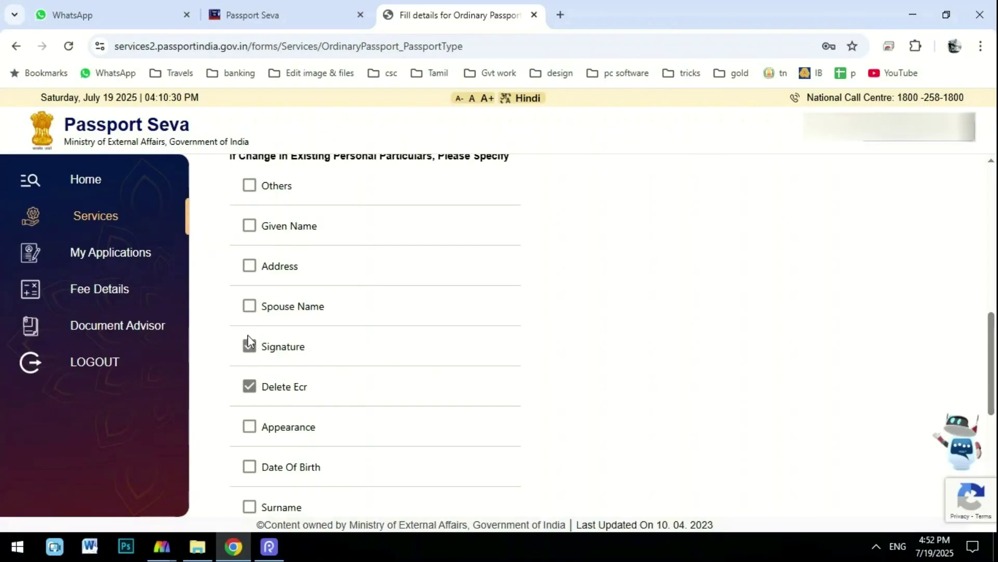
click(250, 346)
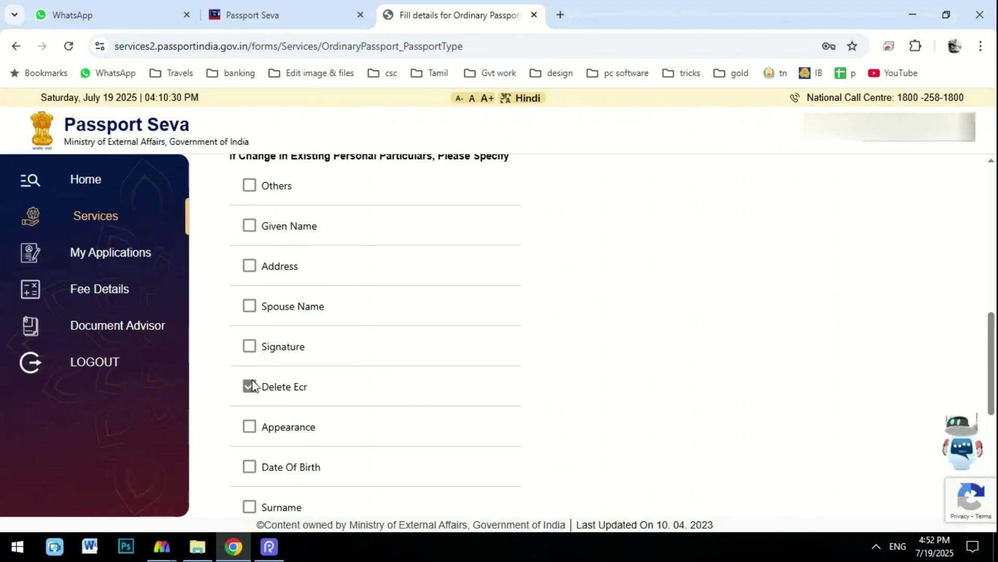
click(251, 346)
click(250, 307)
click(250, 227)
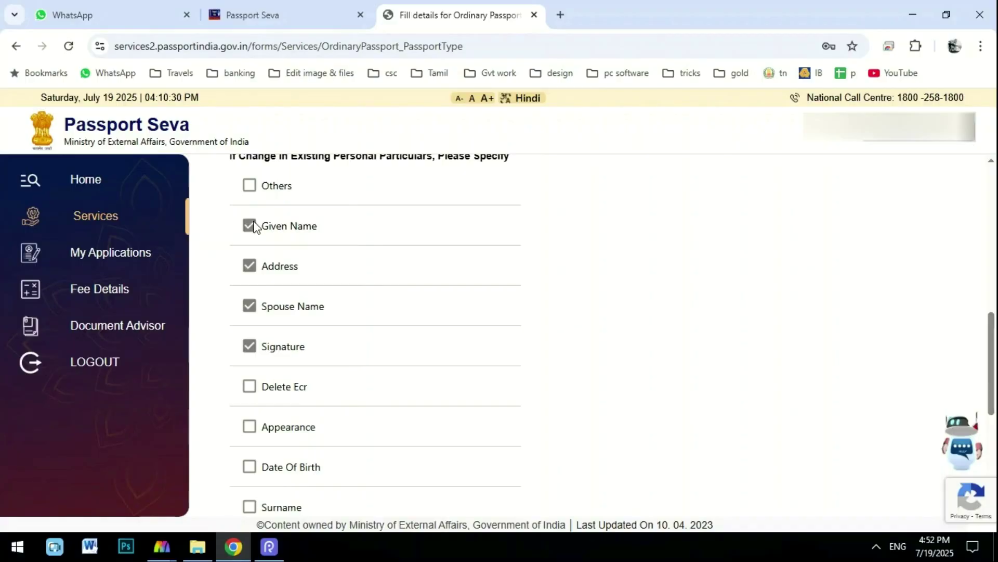
click(249, 186)
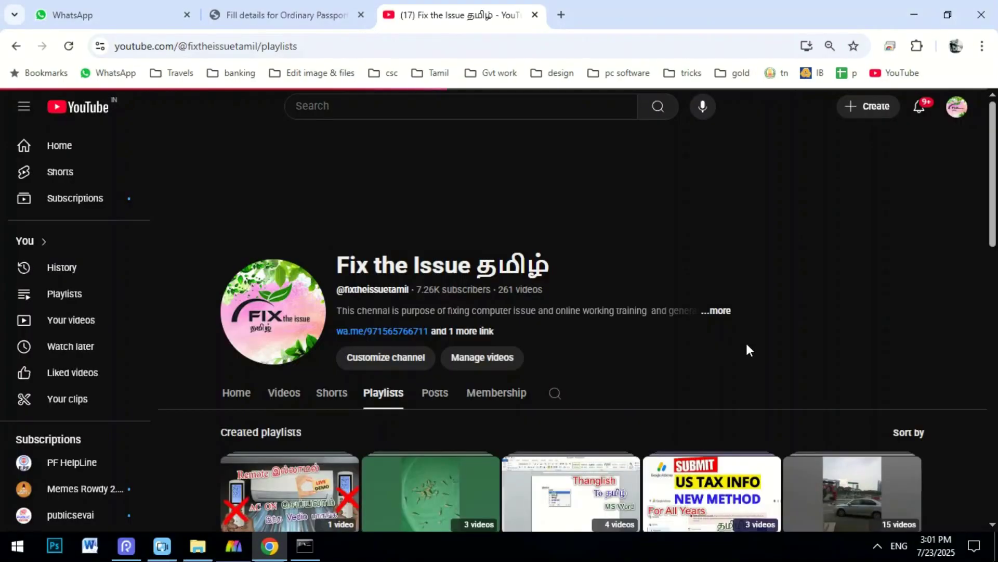
Switch the YouTube channel from Playlists to Videos and scroll down through older uploads.
scroll(748, 346, down, 3)
scroll(749, 351, up, 4)
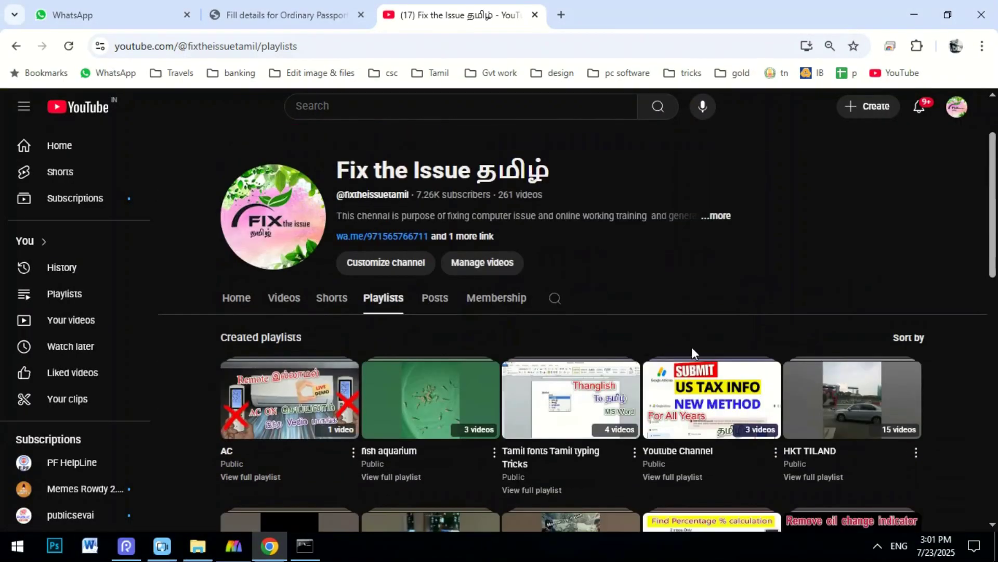
scroll(732, 345, down, 7)
scroll(647, 350, down, 5)
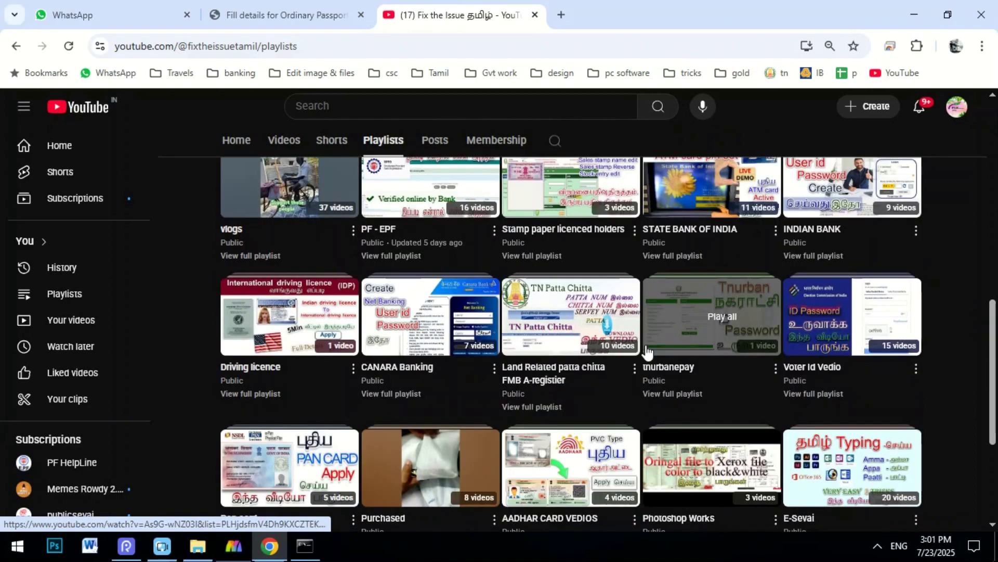
scroll(613, 334, down, 2)
scroll(592, 330, up, 4)
scroll(592, 331, down, 4)
scroll(416, 281, up, 8)
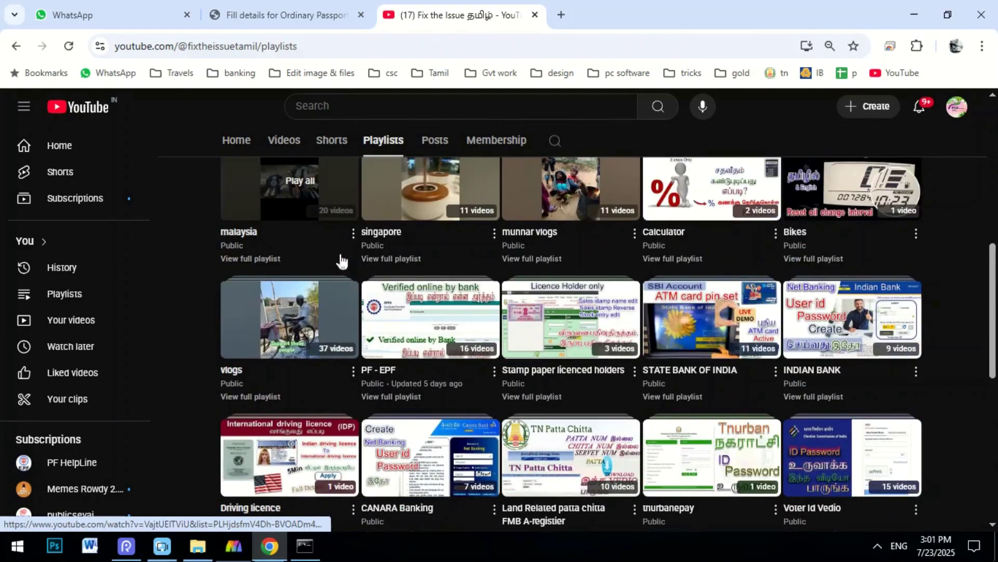
click(275, 136)
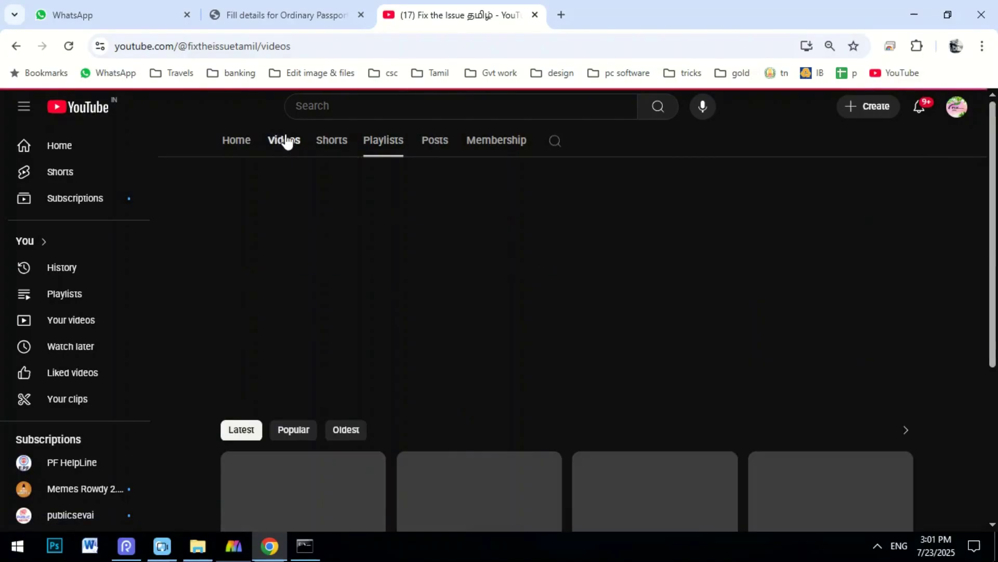
scroll(544, 300, down, 15)
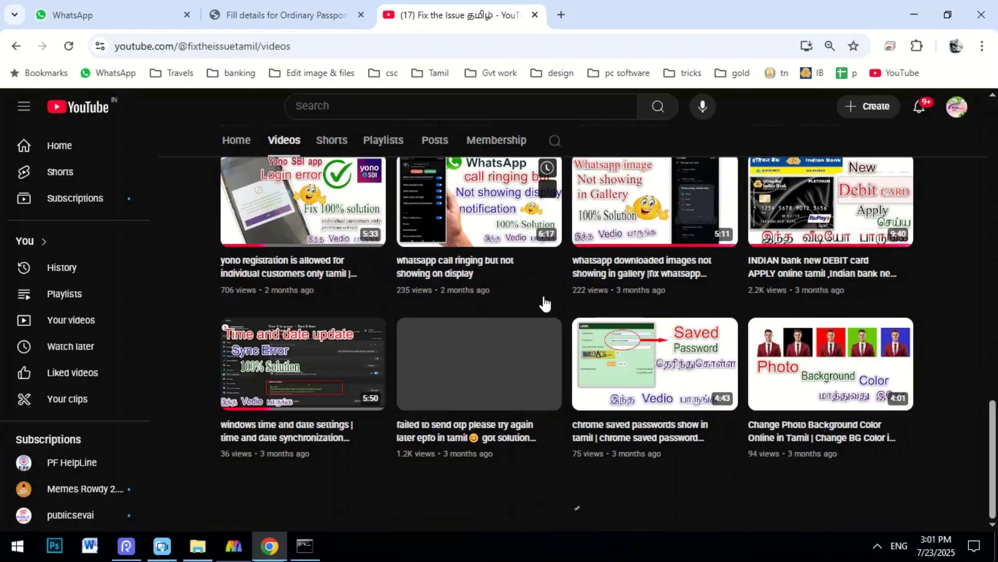
scroll(544, 303, down, 4)
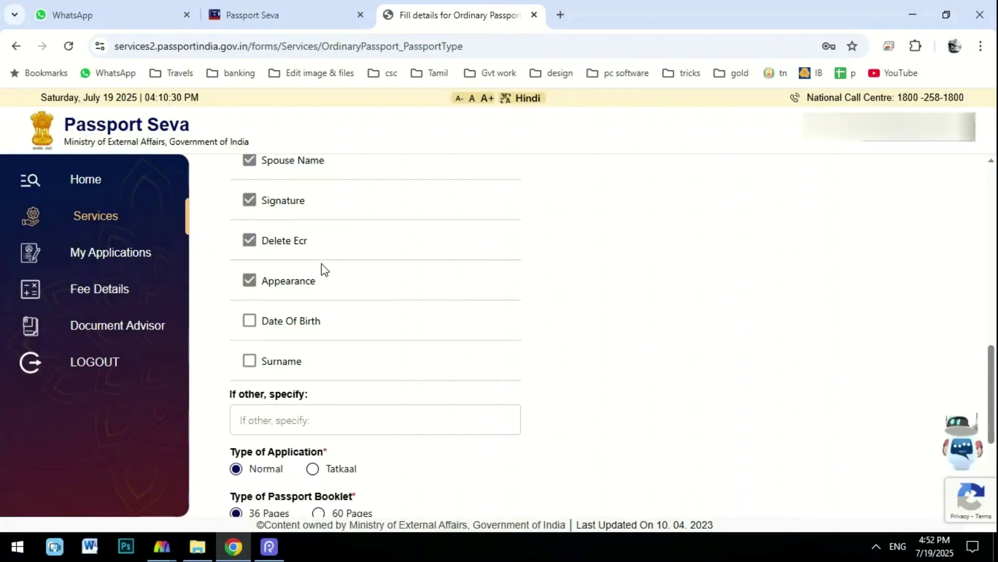
Choose the Normal application type and the 36-page passport booklet.
scroll(323, 270, up, 1)
scroll(323, 269, down, 2)
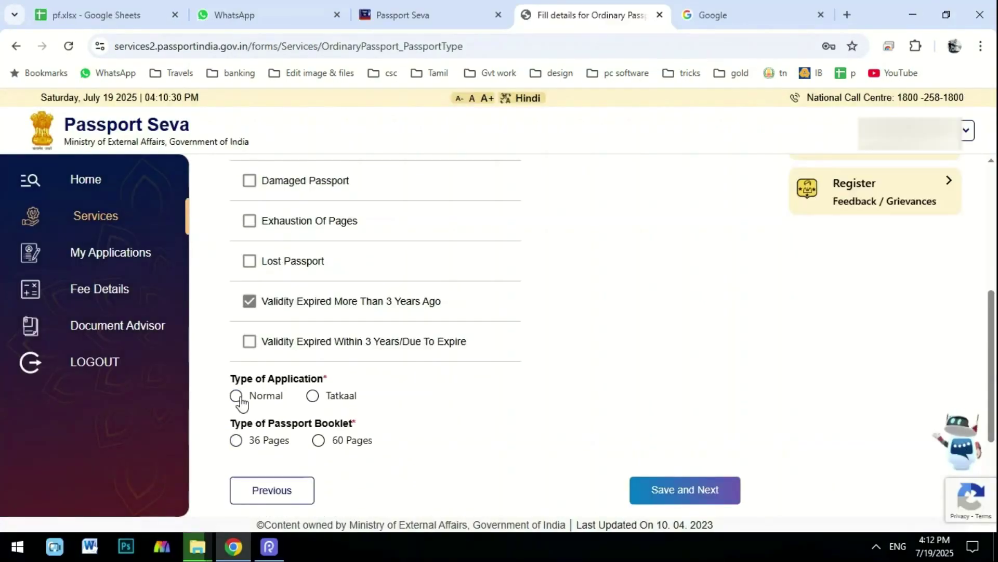
click(236, 396)
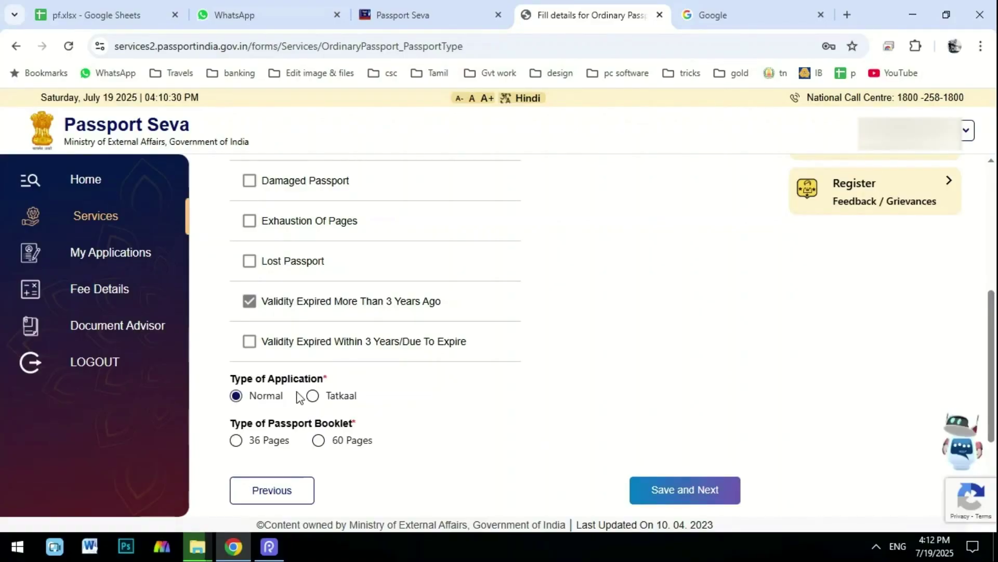
click(312, 396)
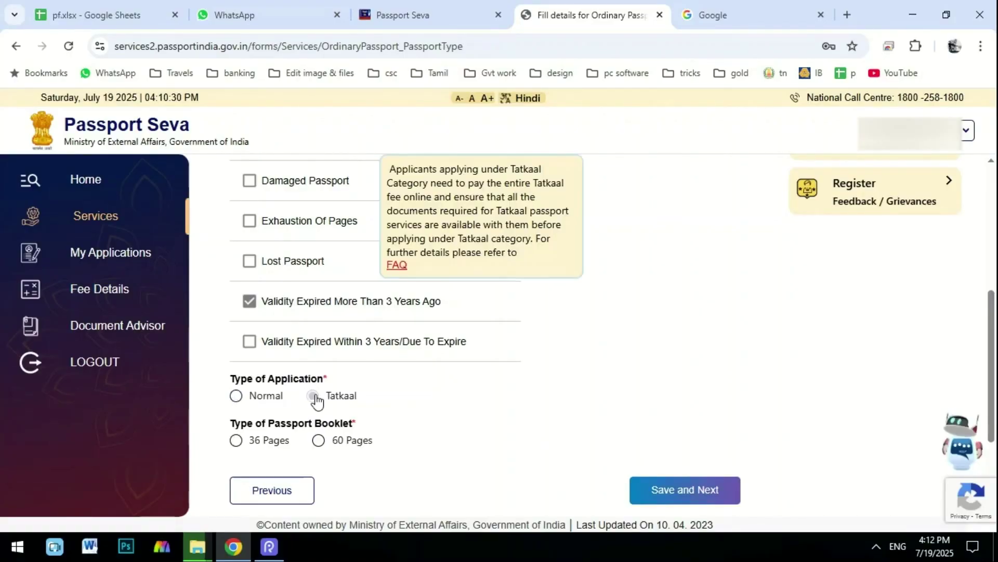
click(236, 396)
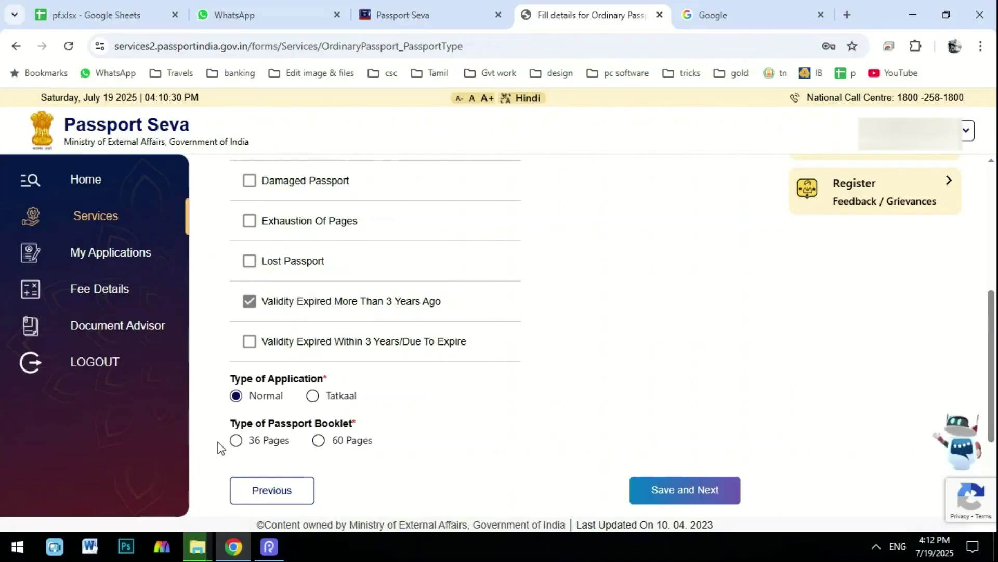
click(236, 440)
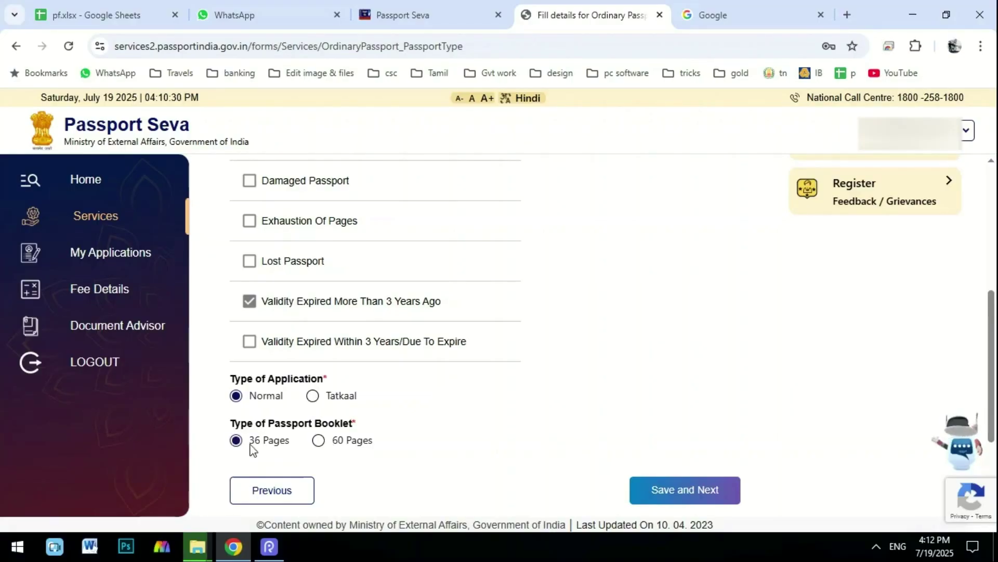
click(320, 441)
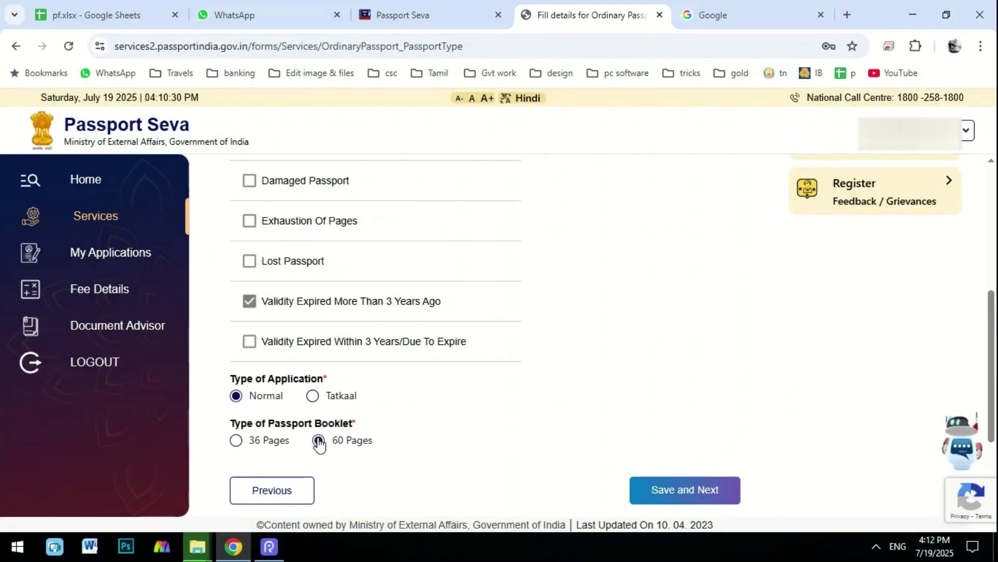
click(238, 441)
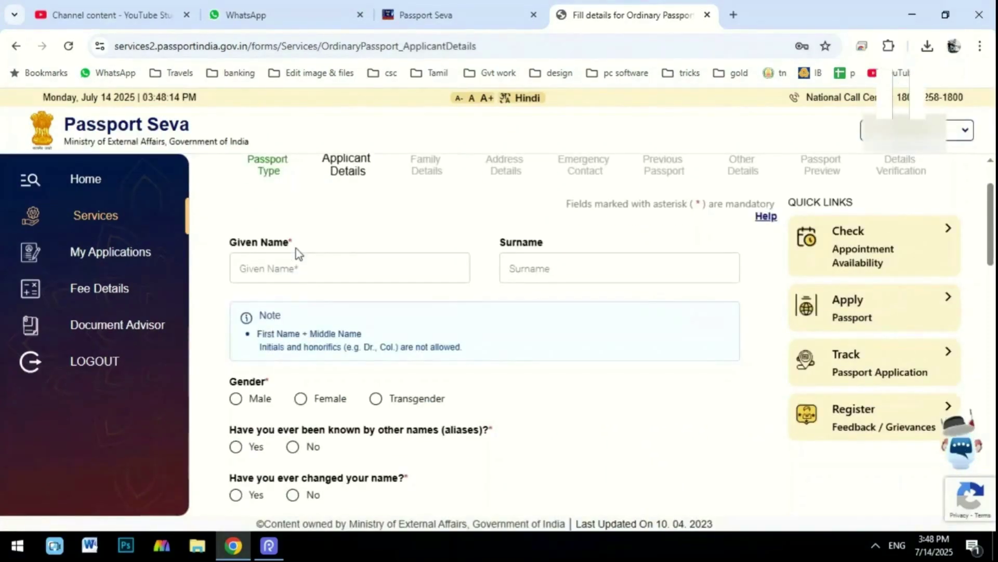
Enter given name 'YOUR NAME' and surname 'FATEHR NAME'.
click(297, 269)
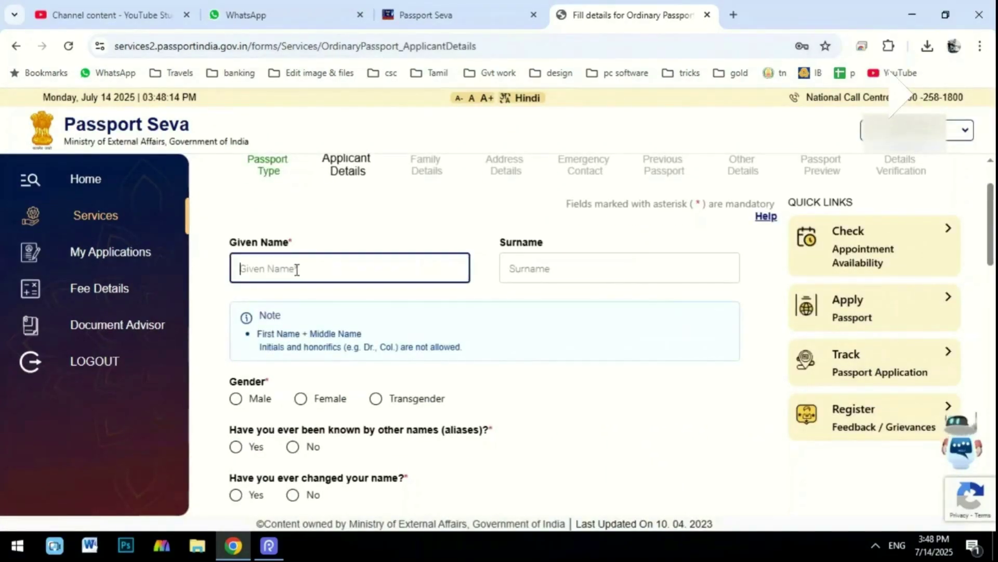
text(YOUR NAME)
key(Tab)
text(FA)
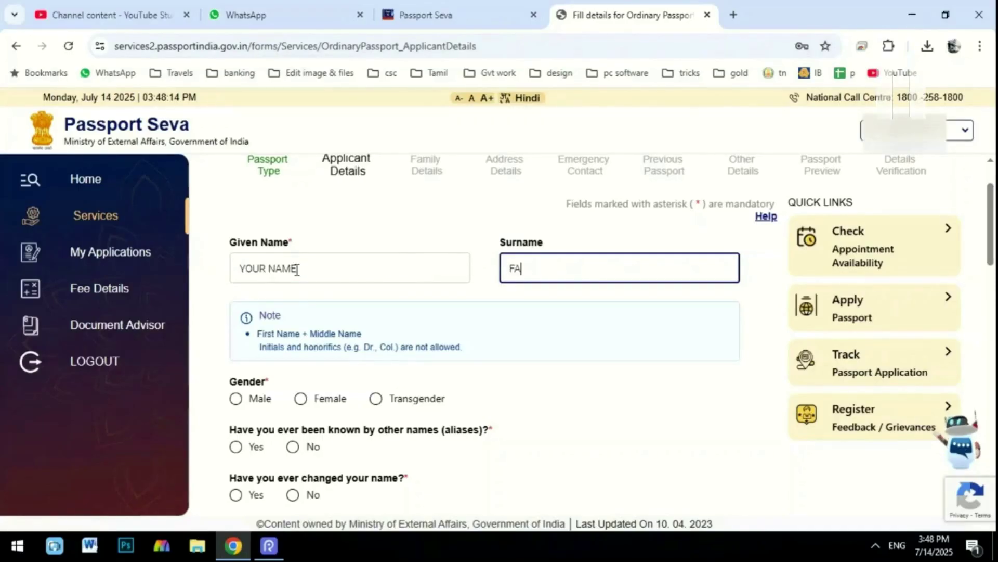
text(TEHR NAME)
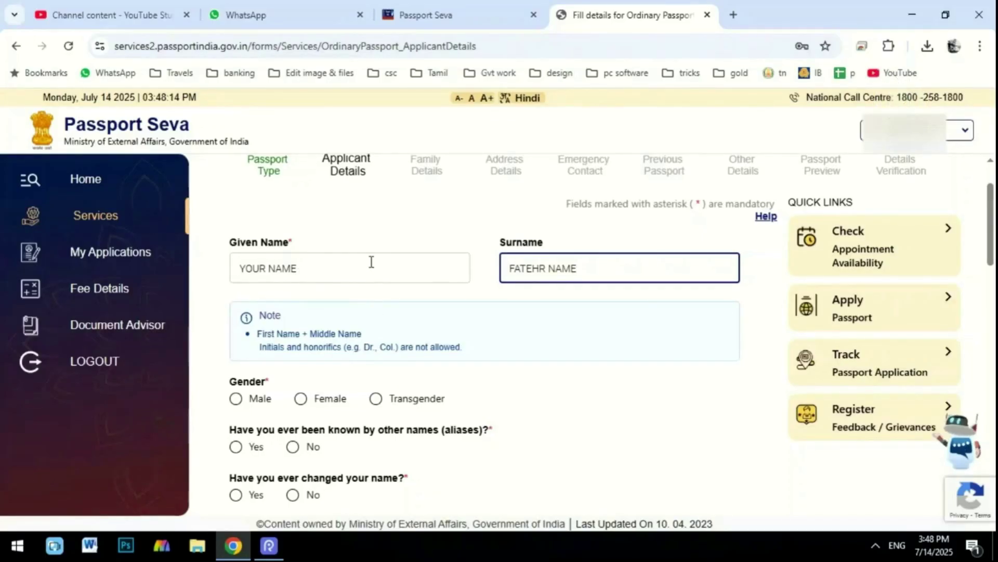
Set gender to Male and answer No to being known by other names.
scroll(279, 316, down, 2)
click(235, 325)
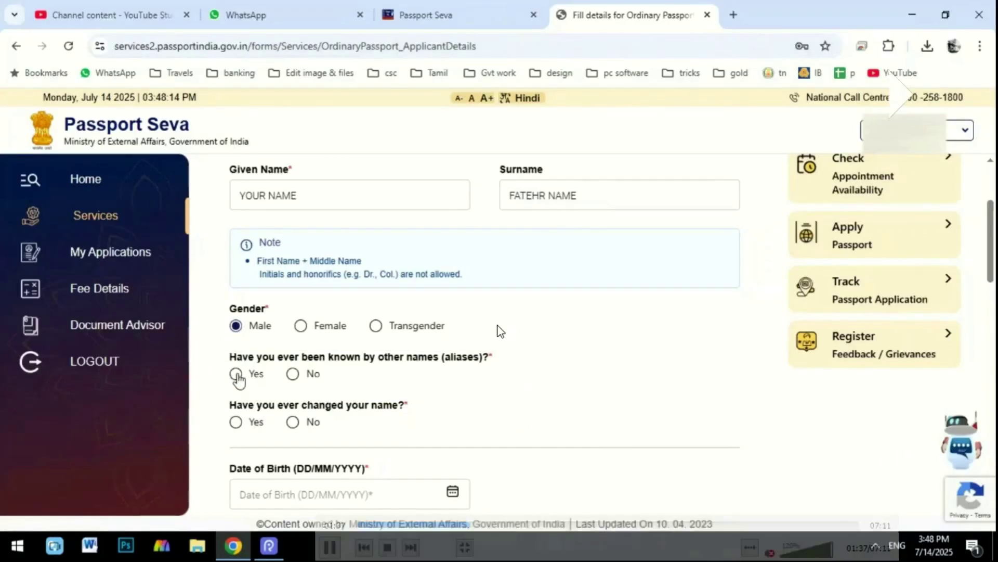
click(236, 374)
click(293, 374)
scroll(292, 373, down, 1)
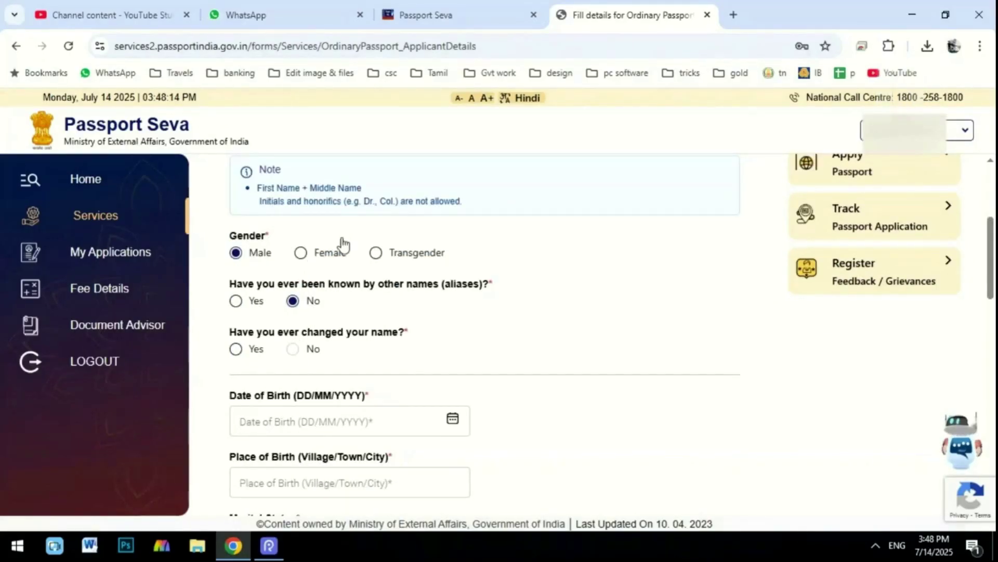
Fill in the date and place of birth and pick the marital status.
scroll(343, 243, down, 3)
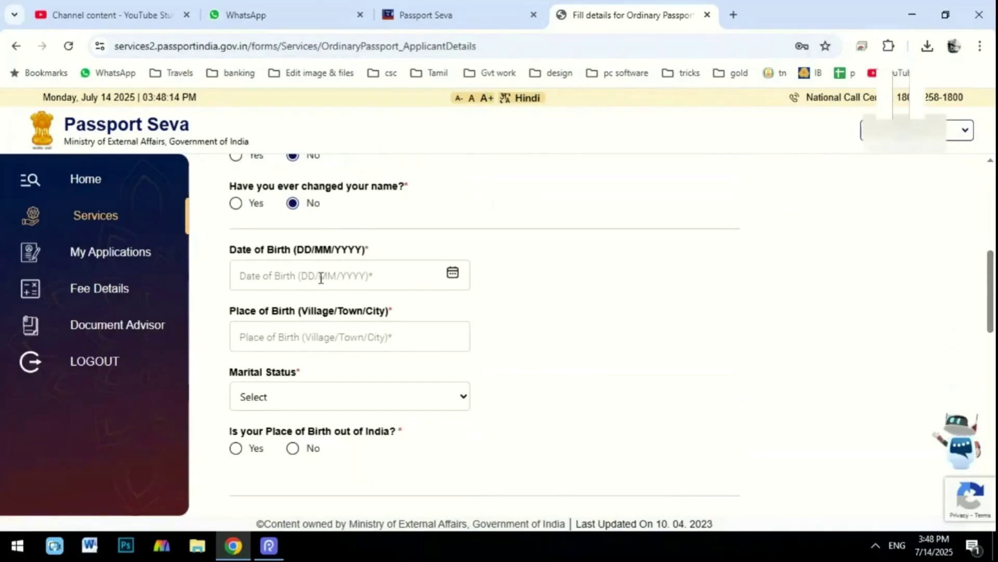
click(321, 278)
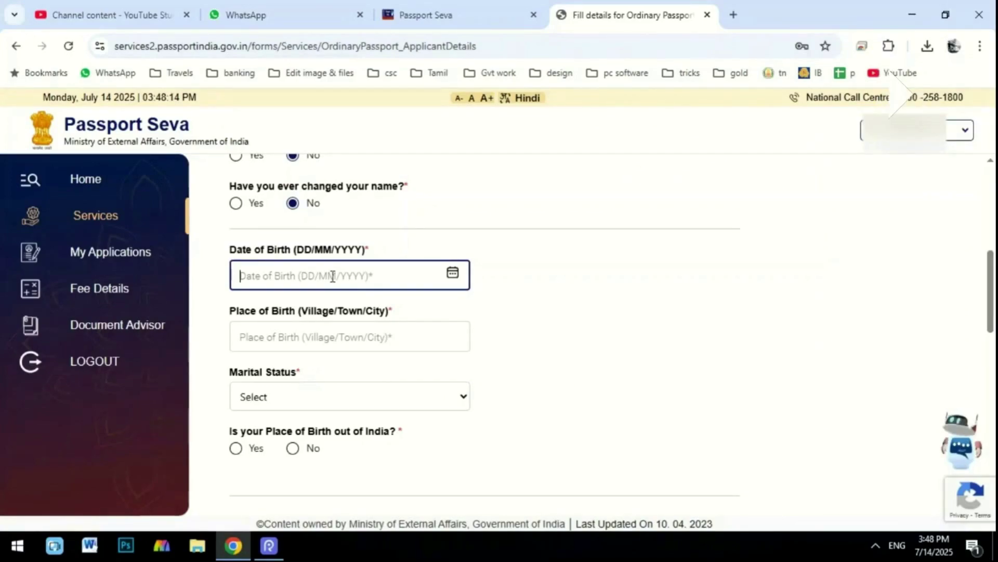
drag(224, 310, 501, 374)
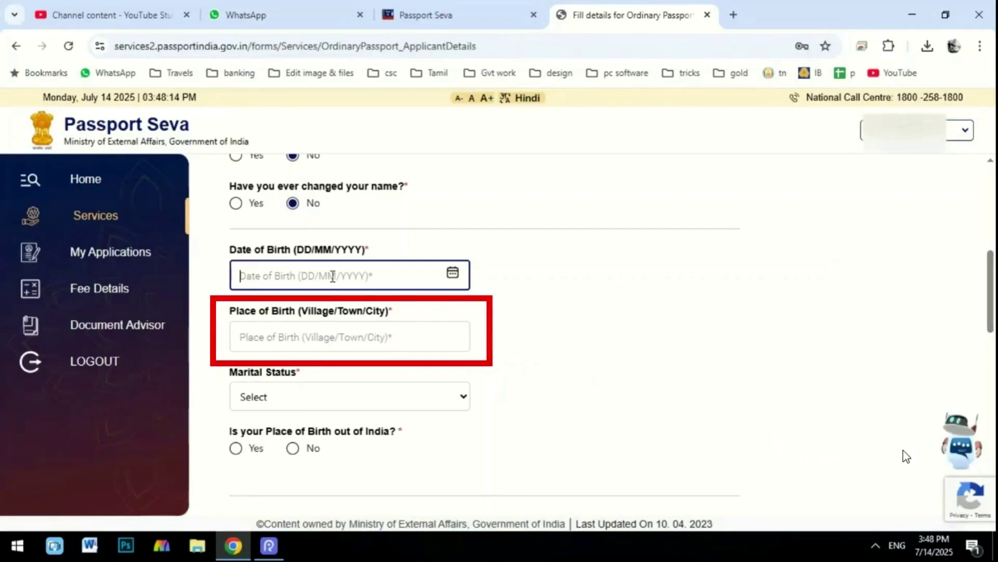
mouse_move(224, 358)
mouse_down()
mouse_move(268, 412)
mouse_move(405, 423)
mouse_up()
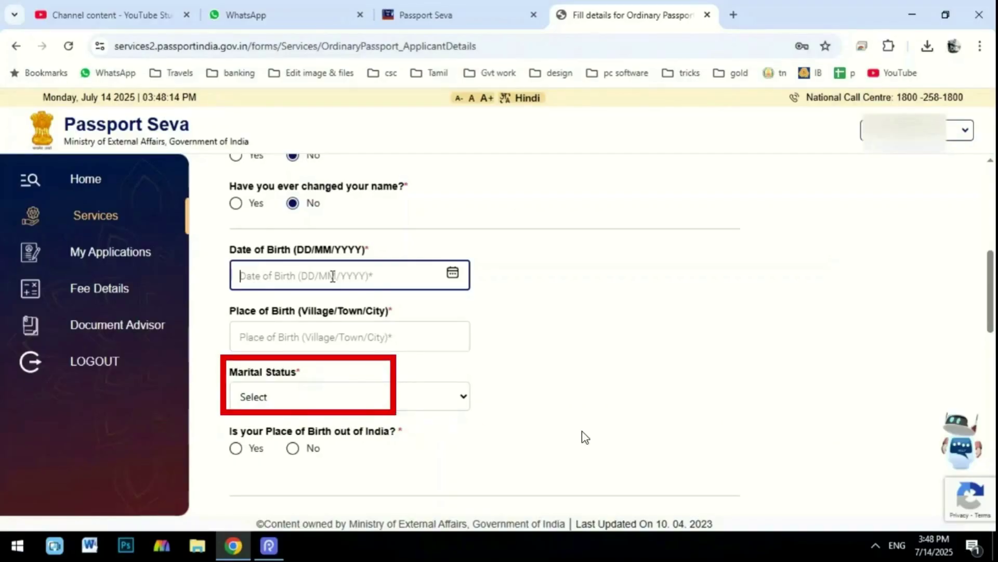
scroll(582, 430, down, 3)
click(326, 250)
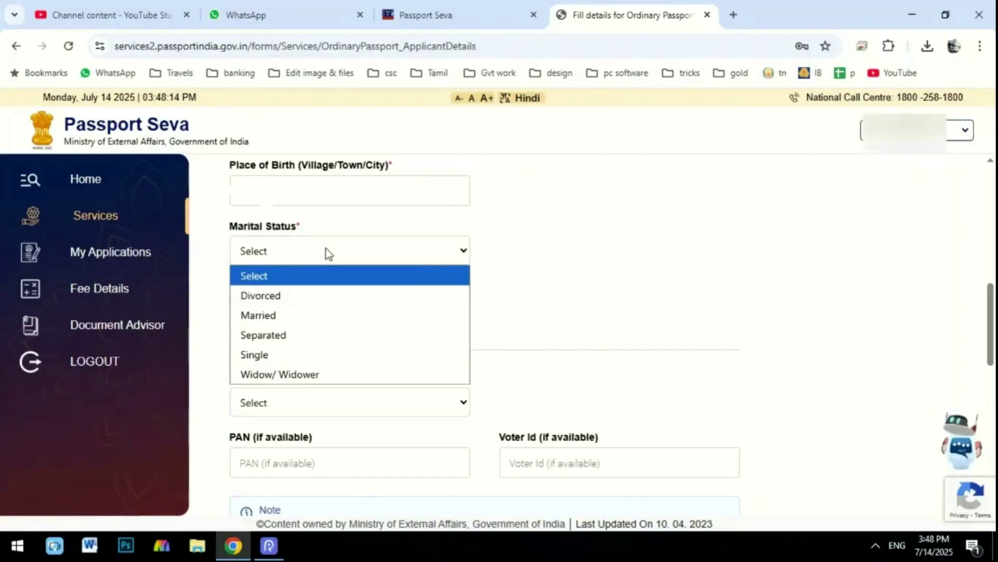
click(234, 312)
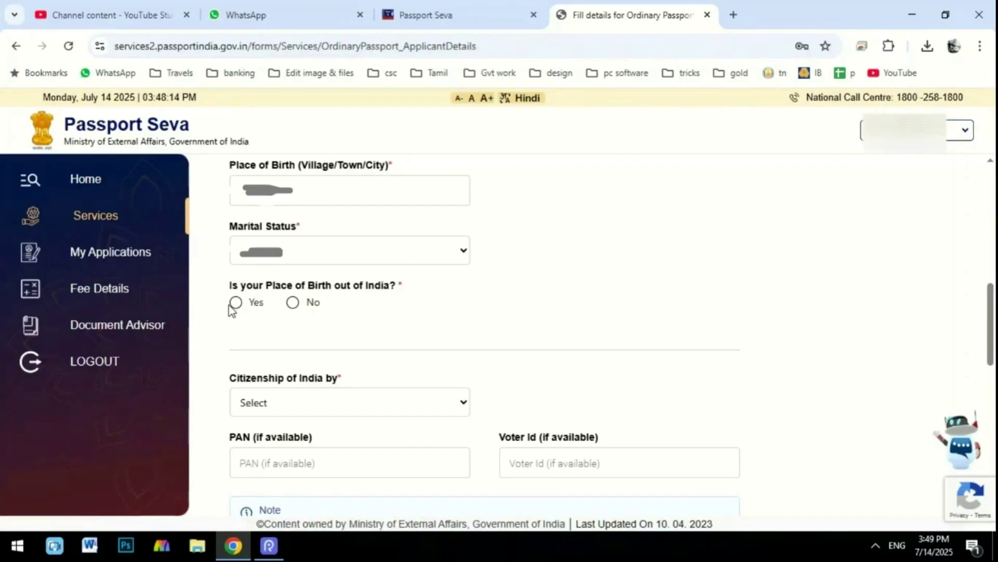
Answer No to birth outside India and choose State Tamil Nadu, District Tenkasi.
click(292, 304)
click(353, 352)
key(t)
click(343, 333)
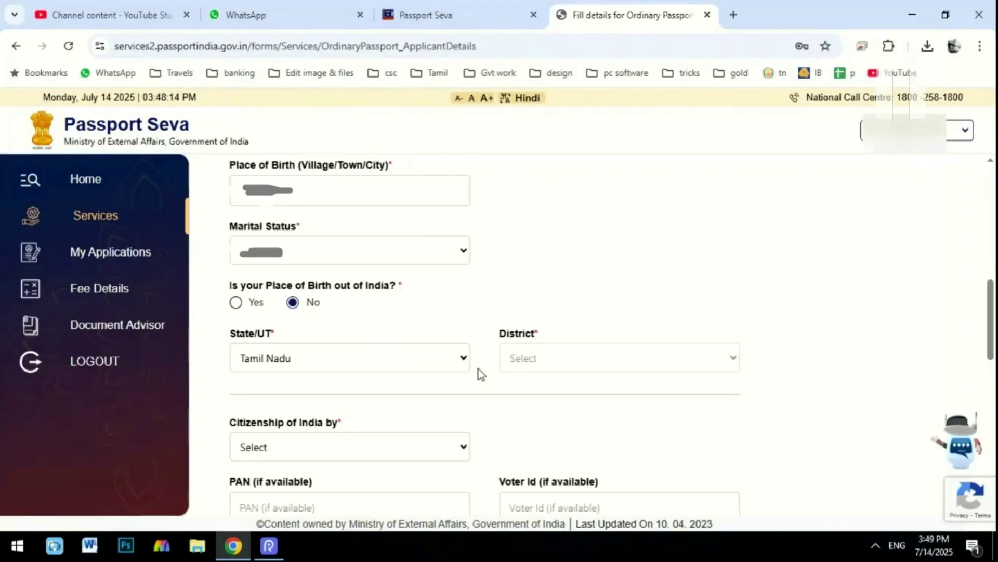
click(568, 358)
click(569, 358)
key(t)
click(570, 356)
key(t)
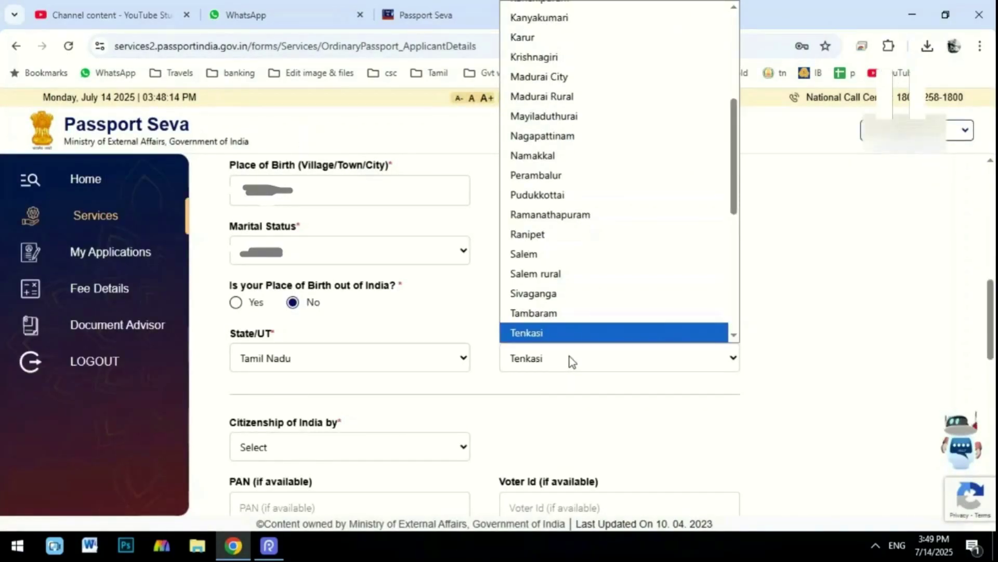
scroll(569, 357, down, 4)
click(336, 228)
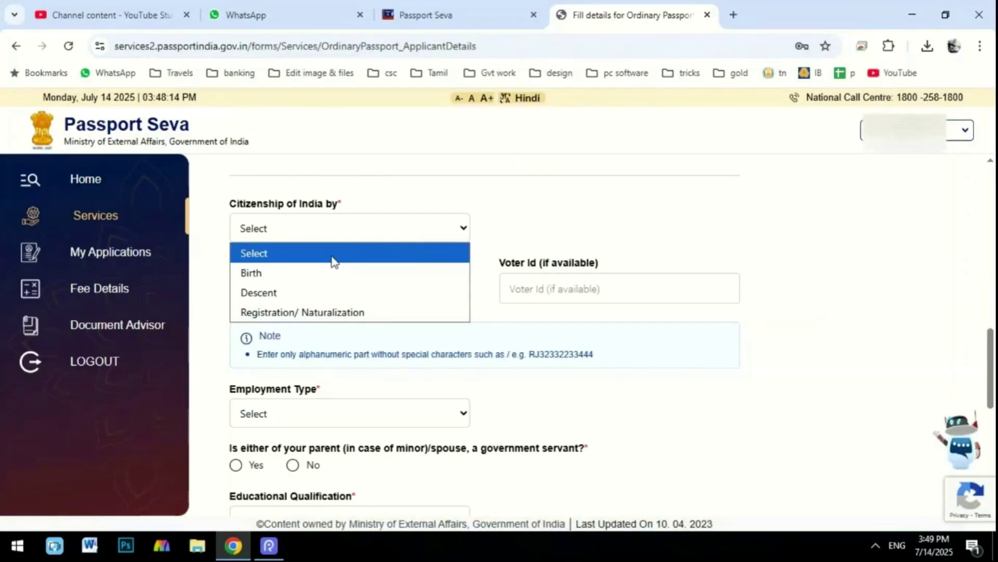
Set citizenship to by Birth and fill PAN, Voter ID, employment type, Aadhaar number and consent Yes.
click(312, 271)
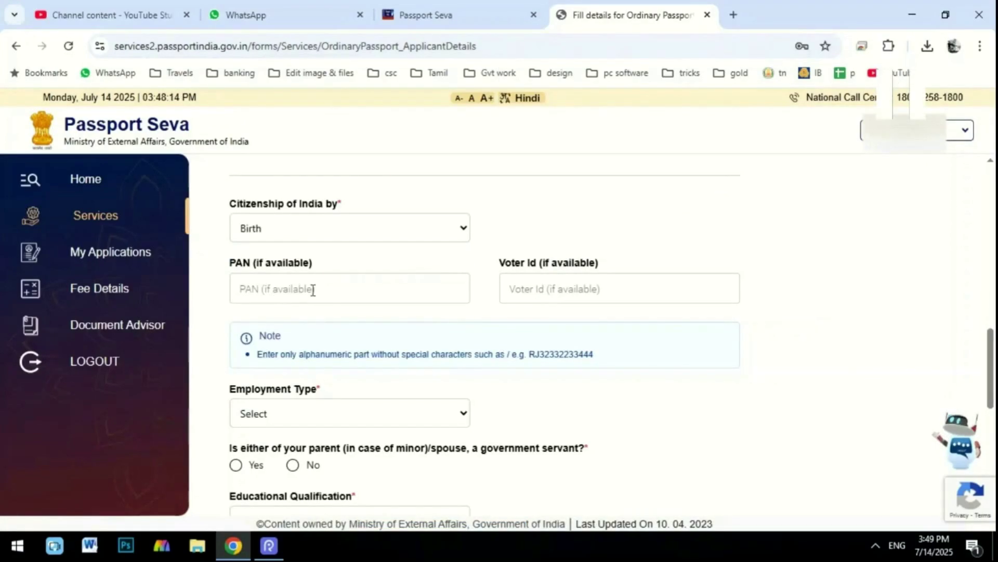
click(313, 290)
click(571, 284)
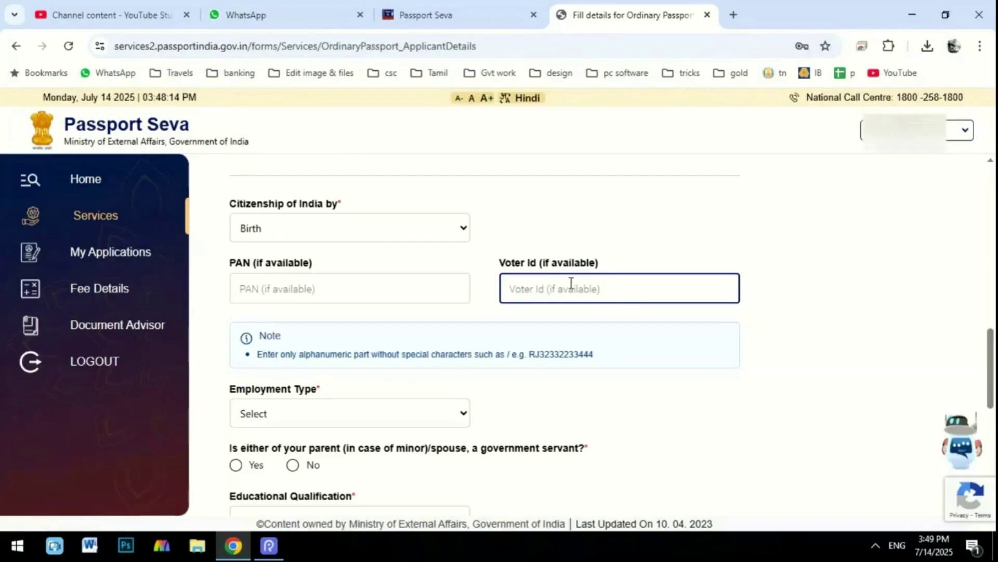
click(330, 414)
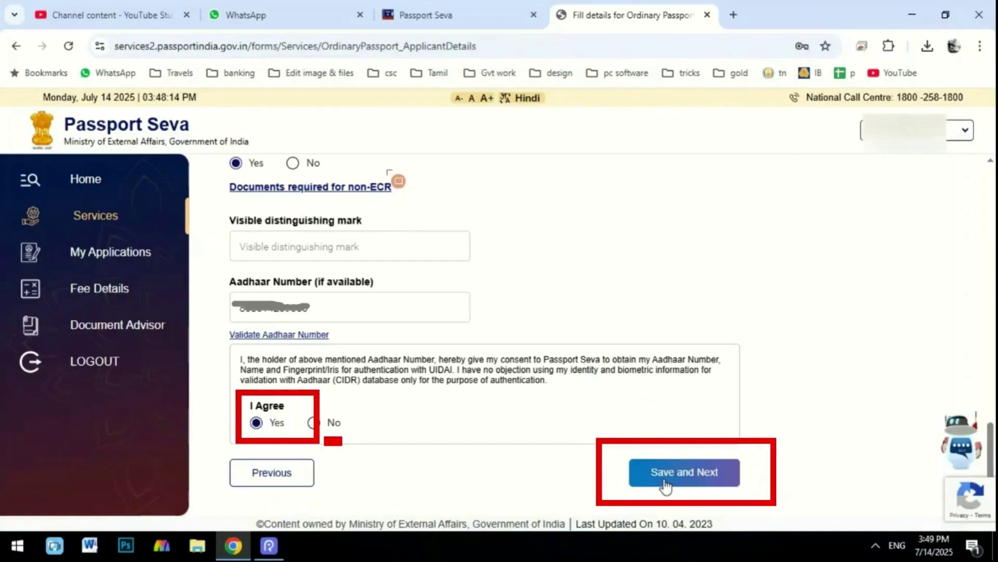
Save the applicant details, then complete the Family Details page.
click(665, 481)
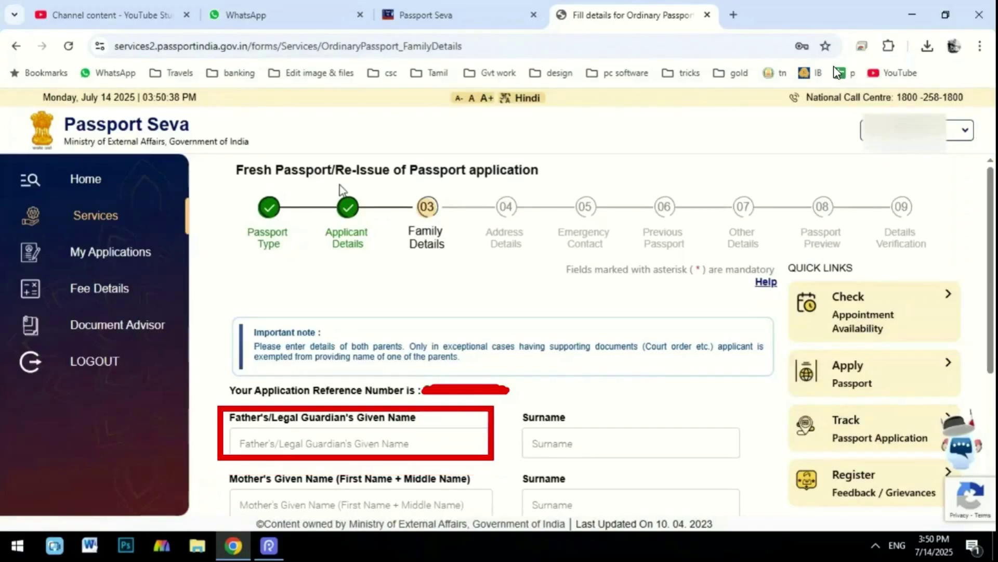
scroll(358, 229, down, 4)
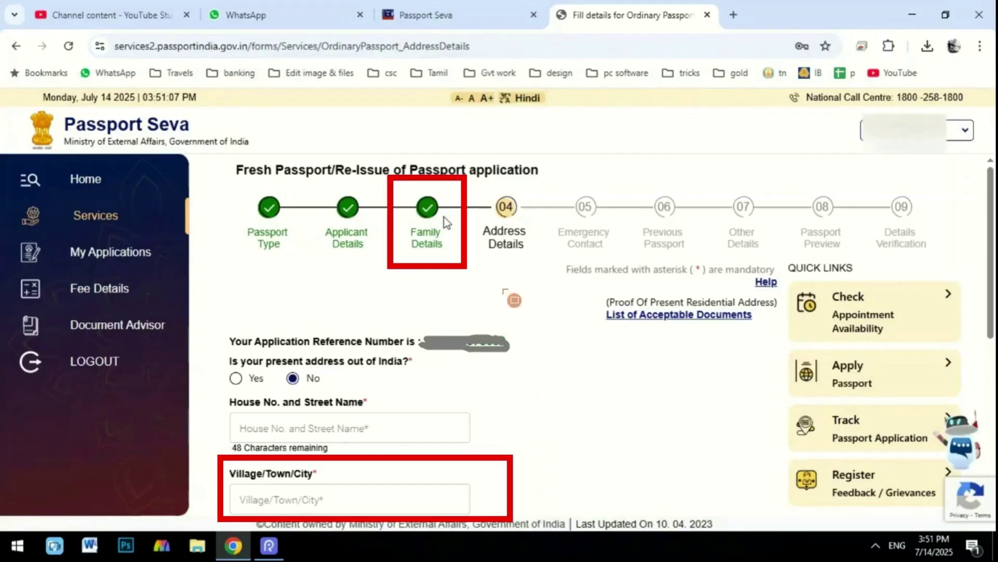
Answer Yes to the permanent address being the same as the present address.
scroll(307, 277, down, 6)
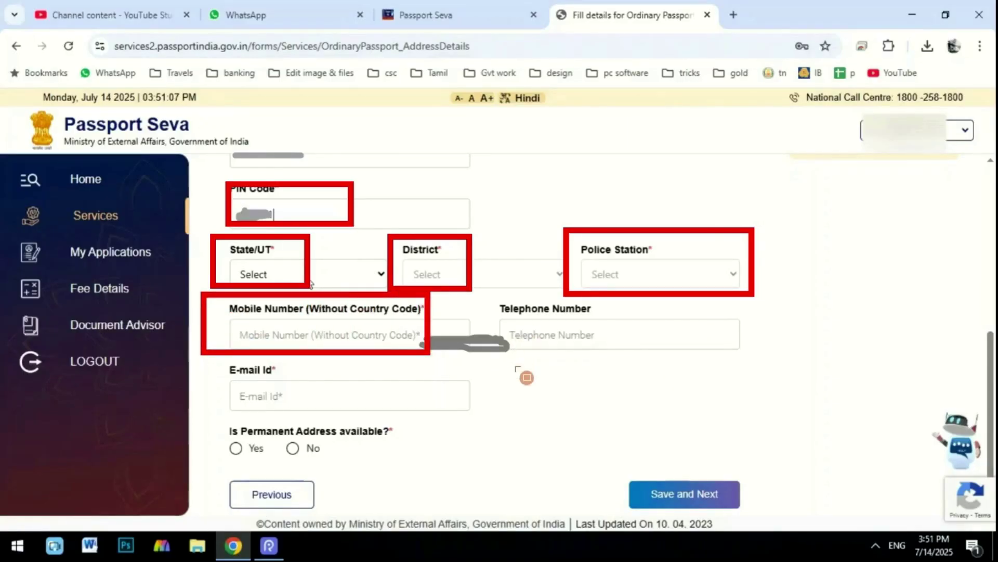
drag(500, 297, 629, 357)
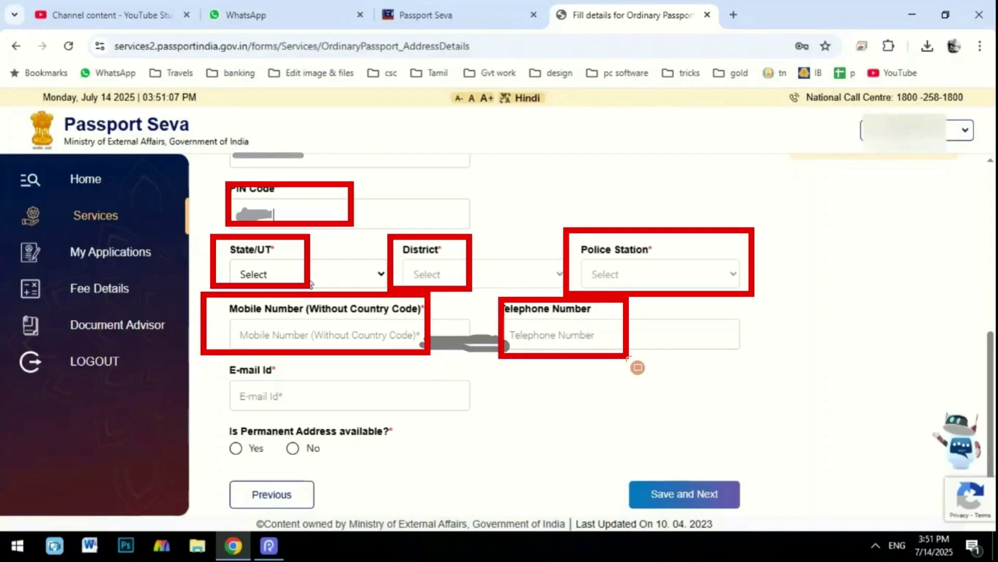
mouse_move(213, 363)
mouse_down()
mouse_move(276, 401)
mouse_move(376, 418)
mouse_move(456, 427)
mouse_move(494, 411)
mouse_up()
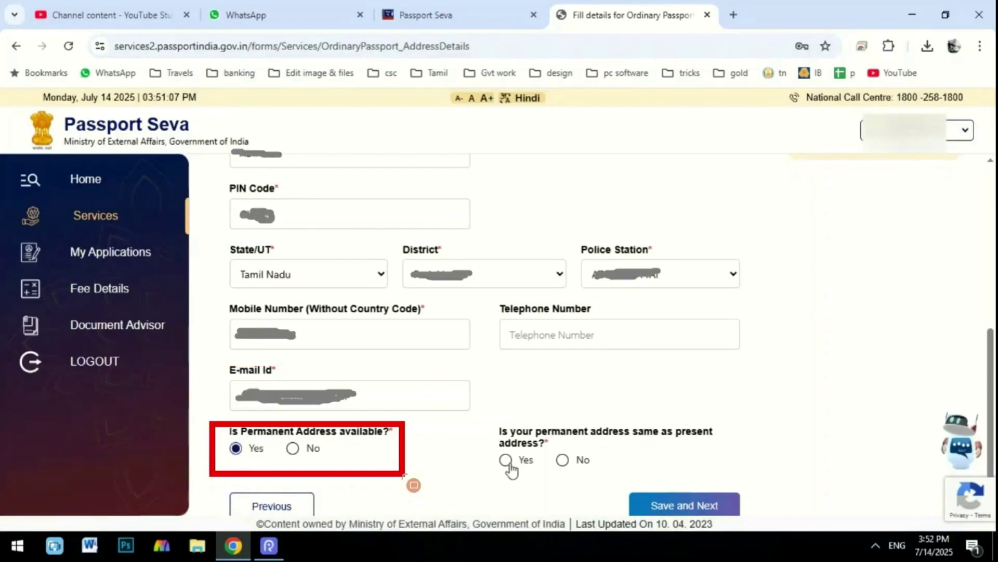
mouse_move(470, 417)
mouse_down()
mouse_move(532, 477)
mouse_move(614, 495)
mouse_move(756, 484)
mouse_up()
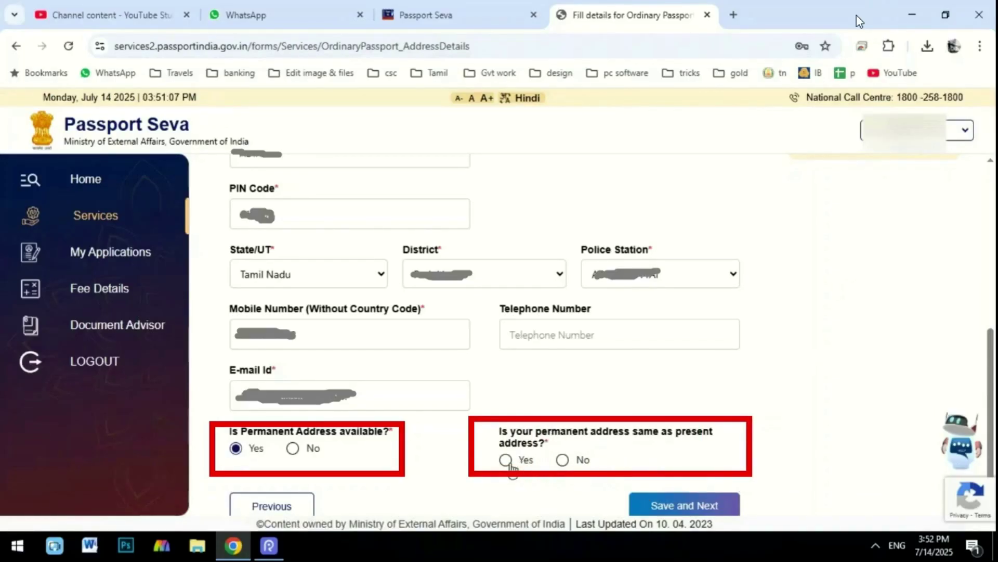
click(835, 65)
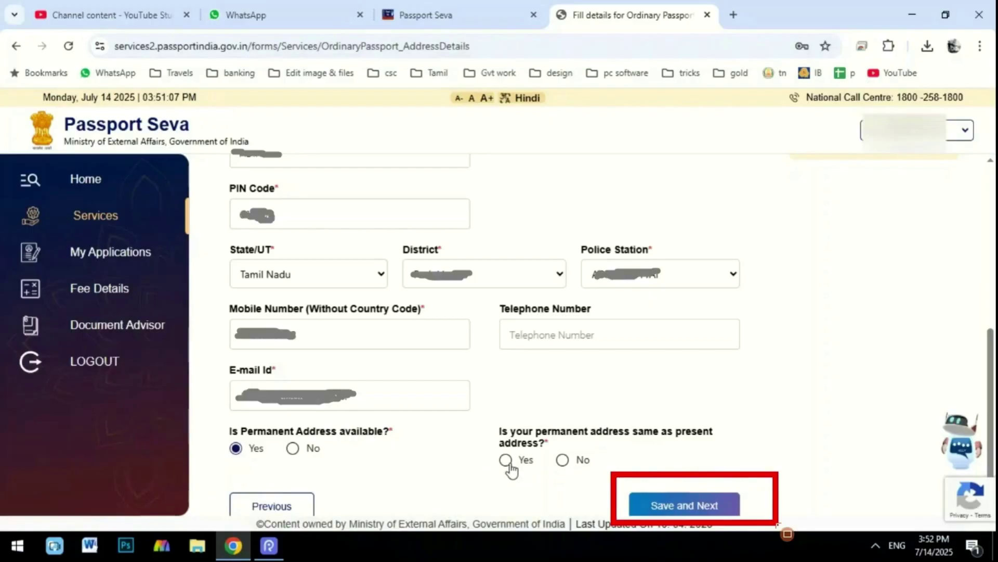
Save the address details and accept the RPO confirmation dialog.
click(506, 460)
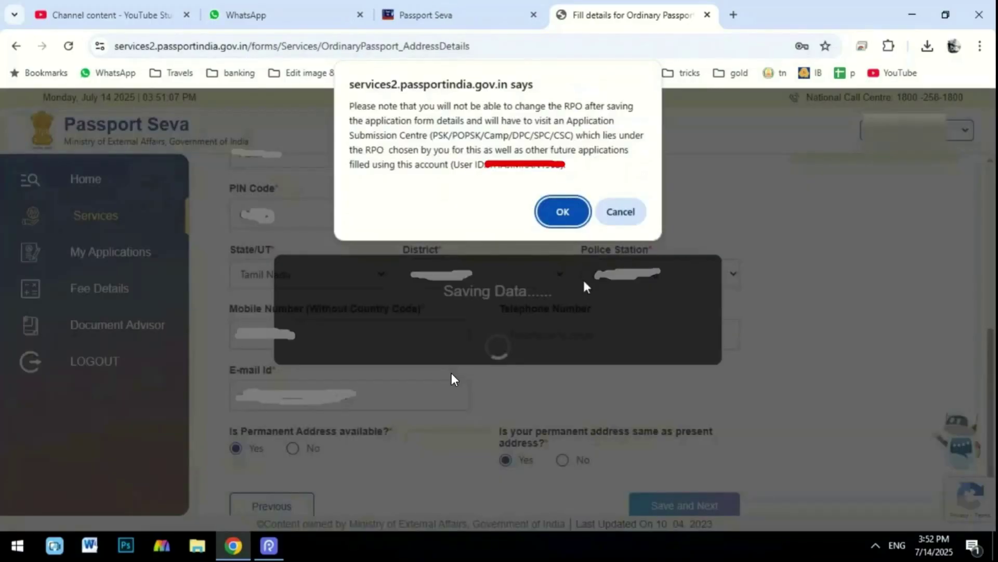
mouse_move(336, 85)
mouse_down()
mouse_move(377, 137)
mouse_move(675, 214)
mouse_up()
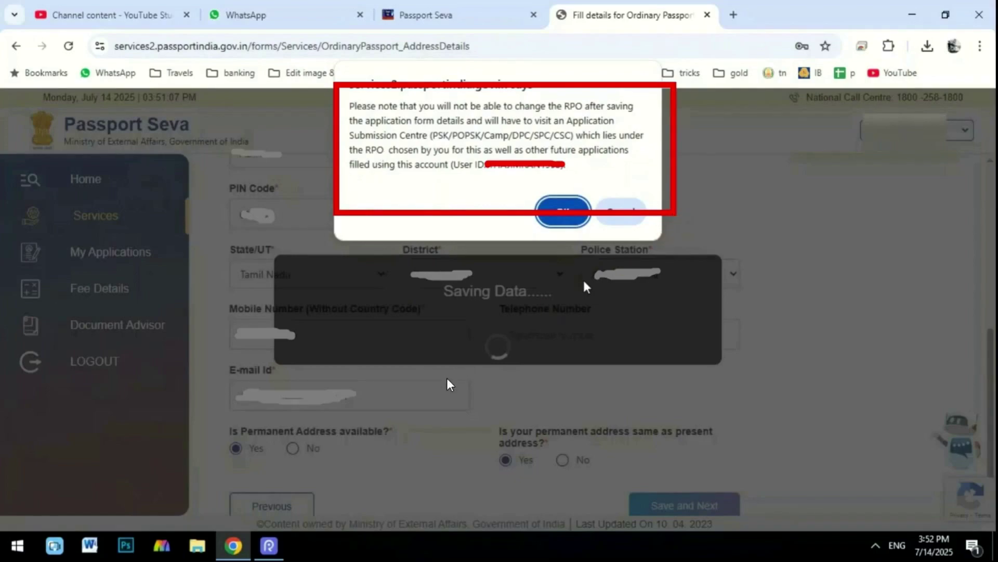
drag(560, 163, 623, 269)
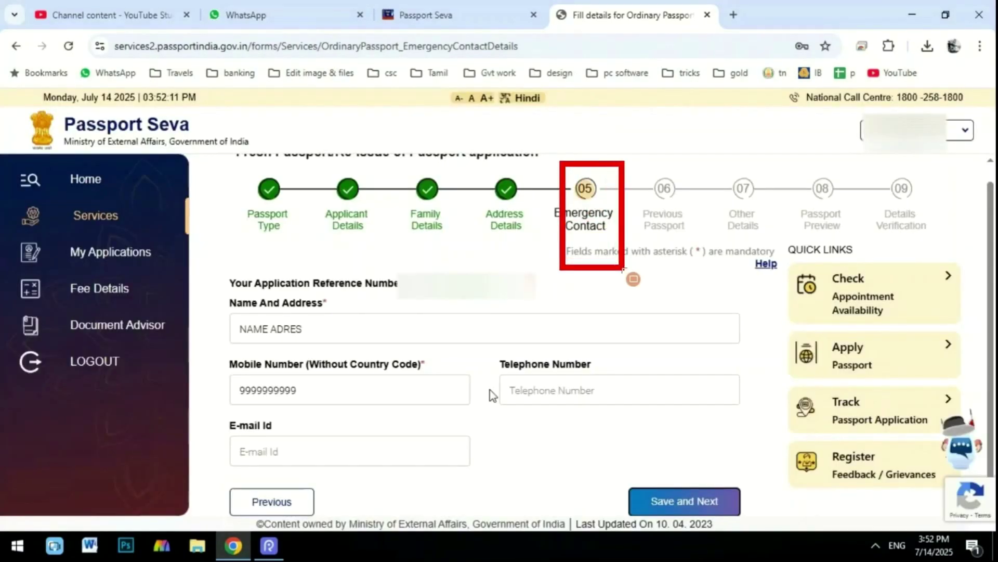
Review the emergency contact's name, address and mobile fields, then save and continue.
mouse_move(208, 273)
mouse_down()
mouse_move(381, 358)
mouse_move(768, 369)
mouse_move(769, 356)
mouse_up()
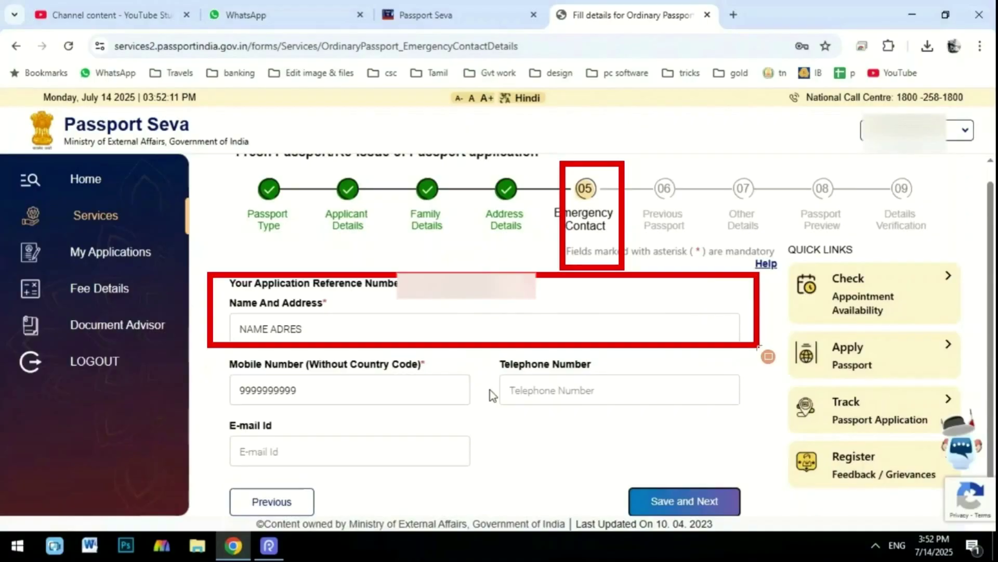
mouse_move(222, 357)
mouse_down()
mouse_move(316, 409)
mouse_move(473, 422)
mouse_up()
mouse_move(219, 413)
mouse_down()
mouse_move(242, 445)
mouse_move(470, 486)
mouse_up()
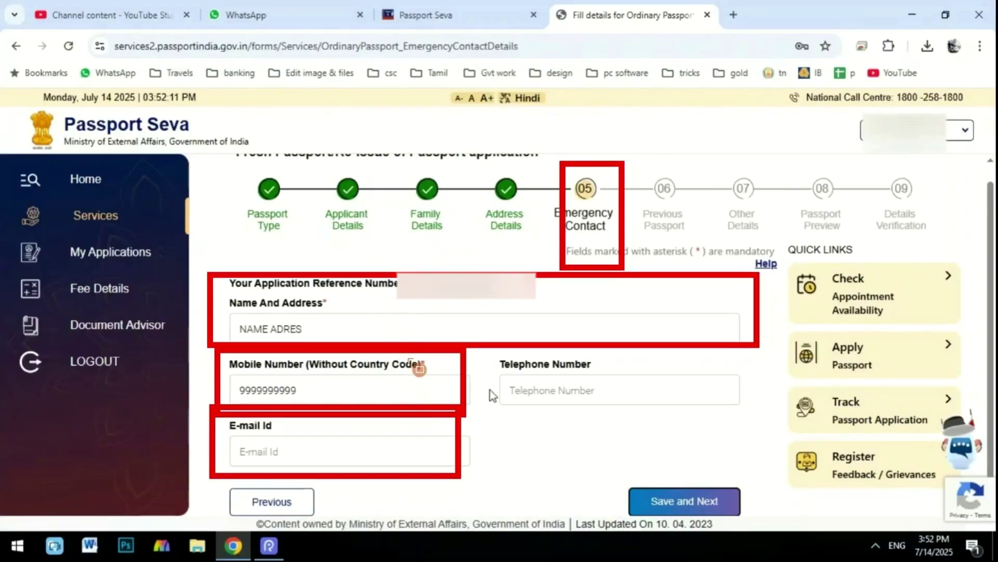
mouse_move(620, 461)
mouse_down()
mouse_move(730, 528)
mouse_move(765, 532)
mouse_up()
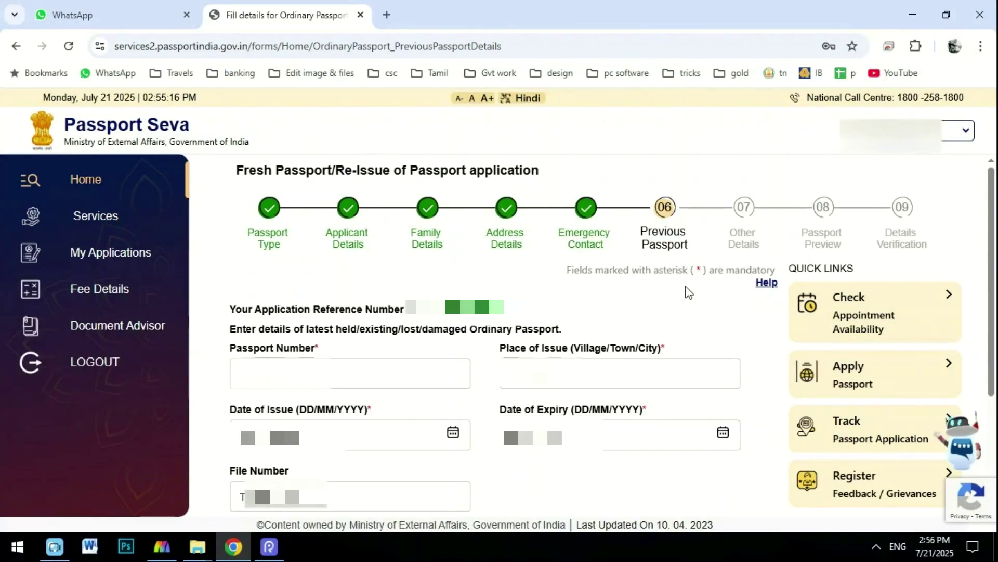
Enter the old passport's number, place of issue, issue and expiry dates, and file number.
drag(689, 251, 640, 231)
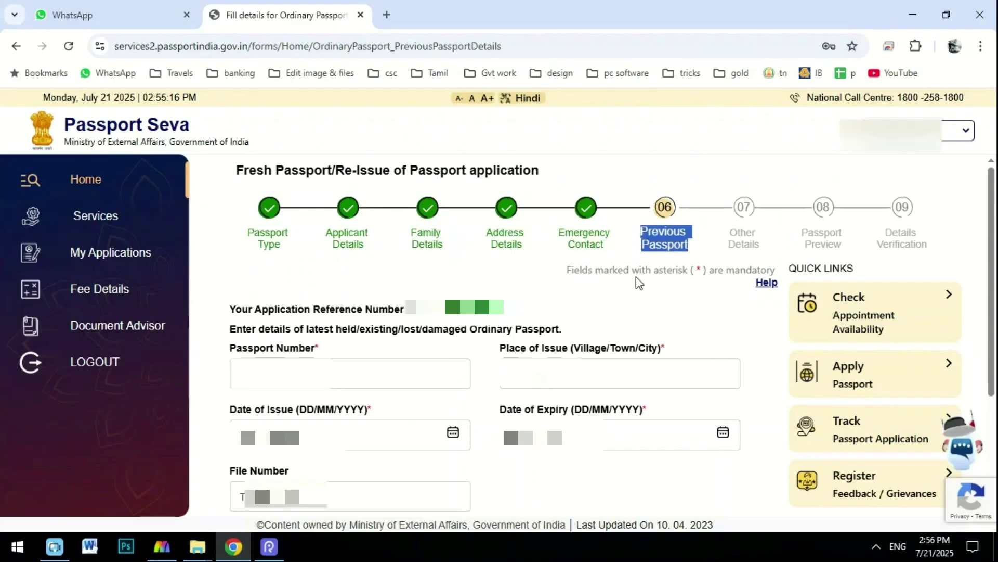
mouse_move(209, 260)
mouse_down()
mouse_move(256, 308)
mouse_move(353, 341)
mouse_move(399, 327)
mouse_up()
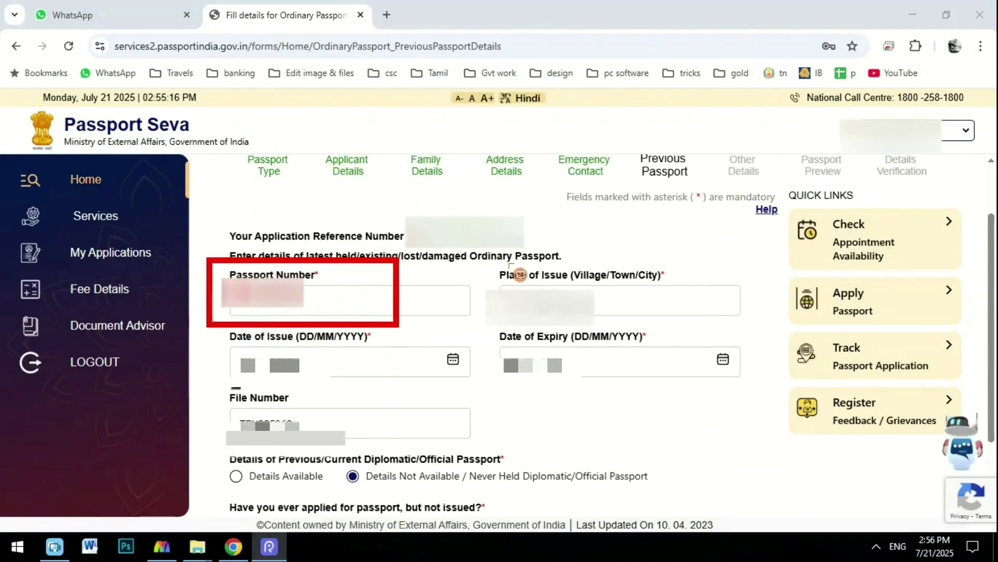
mouse_move(495, 256)
mouse_down()
mouse_move(536, 327)
mouse_move(619, 338)
mouse_move(665, 322)
mouse_up()
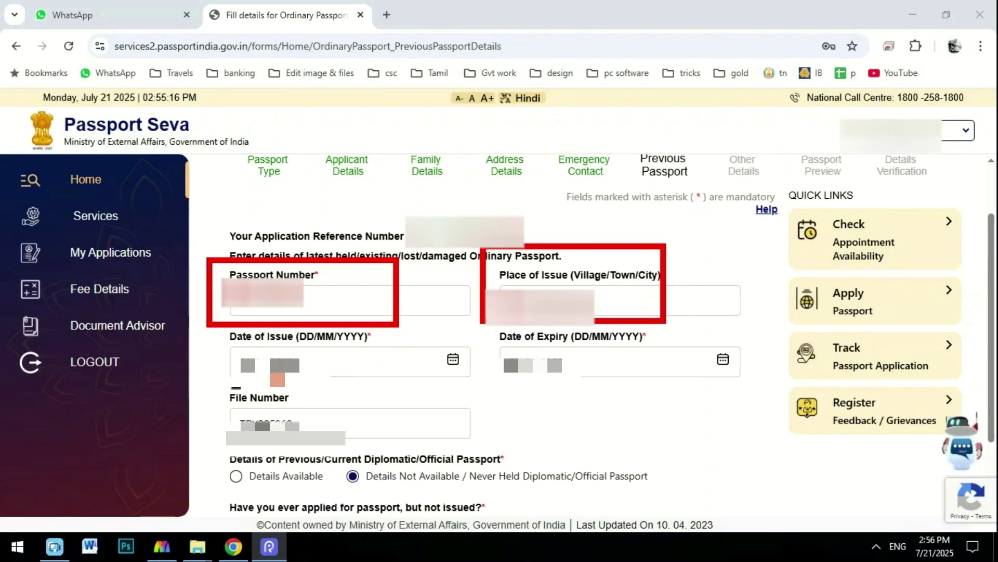
mouse_move(206, 324)
mouse_down()
mouse_move(245, 361)
mouse_move(338, 383)
mouse_up()
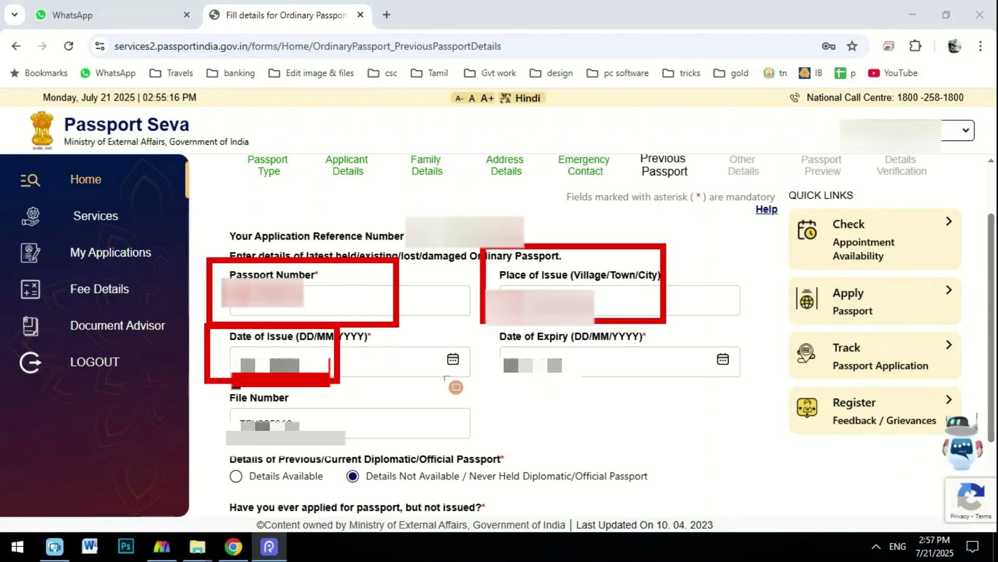
mouse_move(499, 328)
mouse_down()
mouse_move(530, 370)
mouse_move(611, 385)
mouse_up()
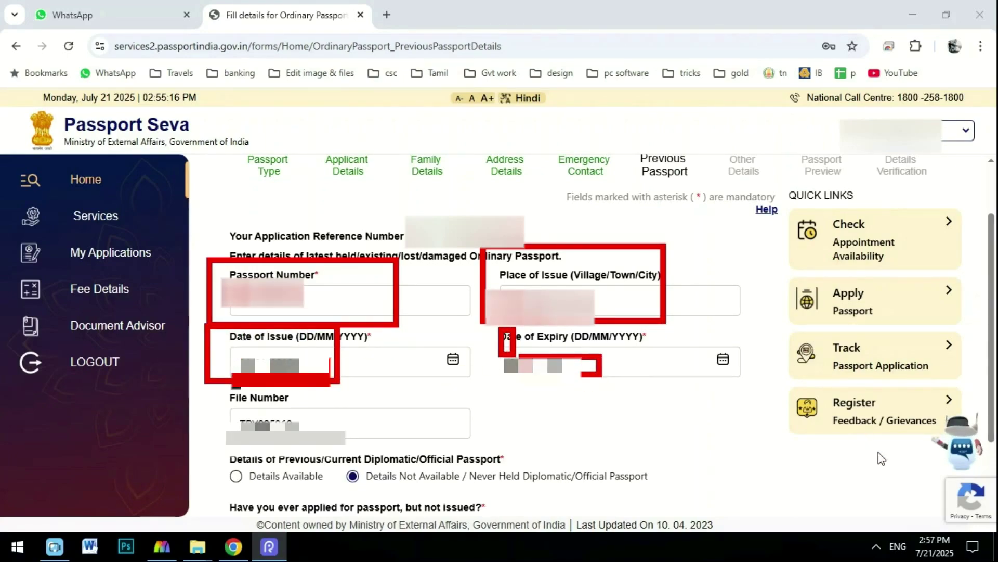
key(ctrl+z)
key(ctrl+z)
key(ctrl+z)
key(ctrl+z)
mouse_move(206, 386)
mouse_down()
mouse_move(240, 419)
mouse_move(338, 446)
mouse_move(393, 446)
mouse_up()
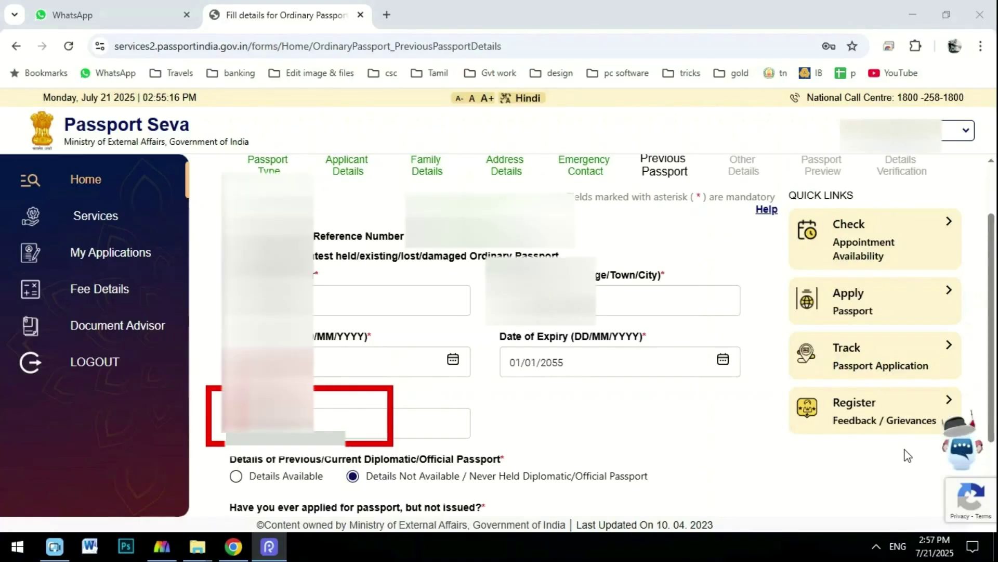
Choose Details Not Available for diplomatic passport and No for earlier applications, then save.
scroll(456, 316, down, 2)
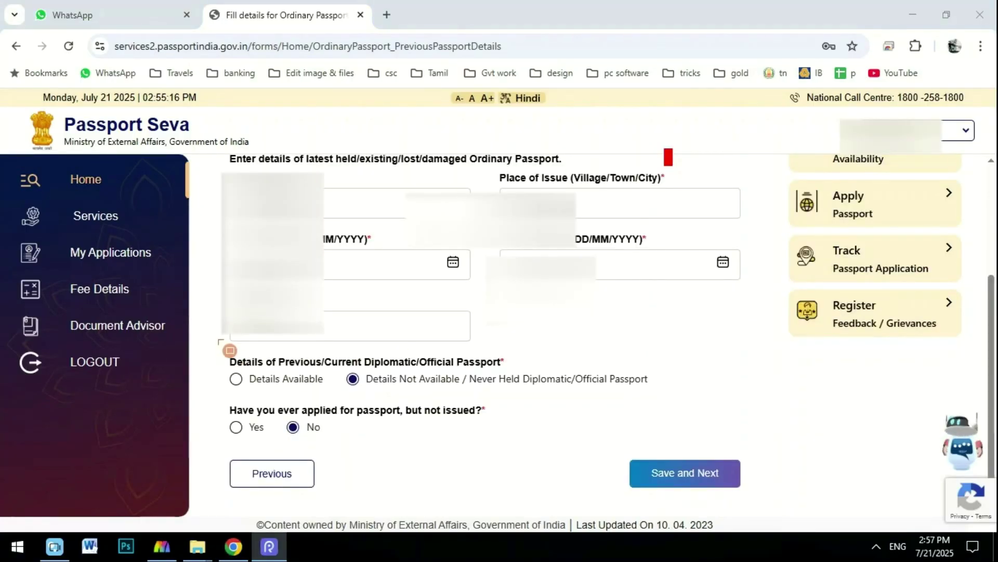
mouse_move(214, 342)
mouse_down()
mouse_move(234, 363)
mouse_move(296, 390)
mouse_move(368, 405)
mouse_move(586, 401)
mouse_up()
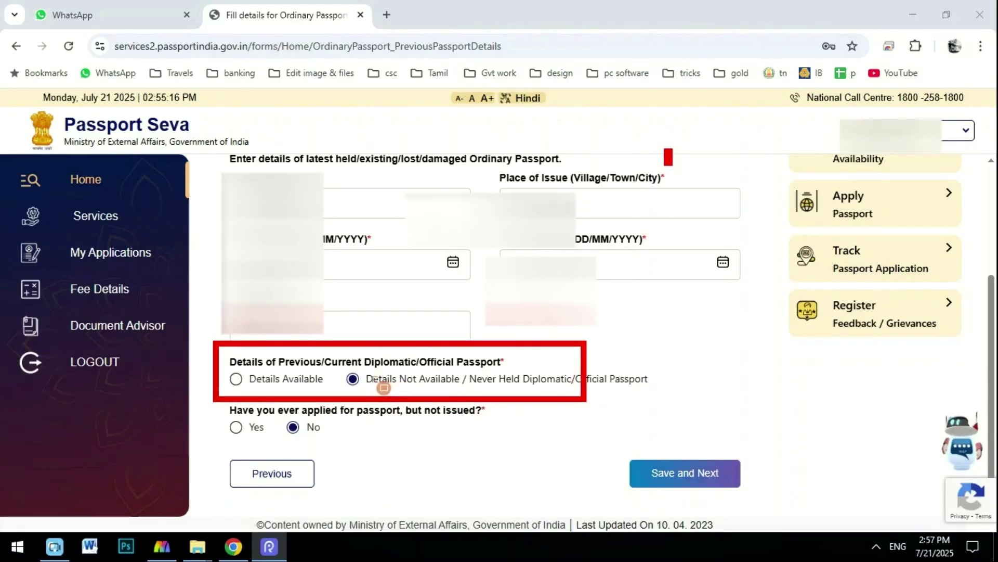
mouse_move(211, 389)
mouse_down()
mouse_move(234, 418)
mouse_move(304, 442)
mouse_move(481, 459)
mouse_move(489, 446)
mouse_up()
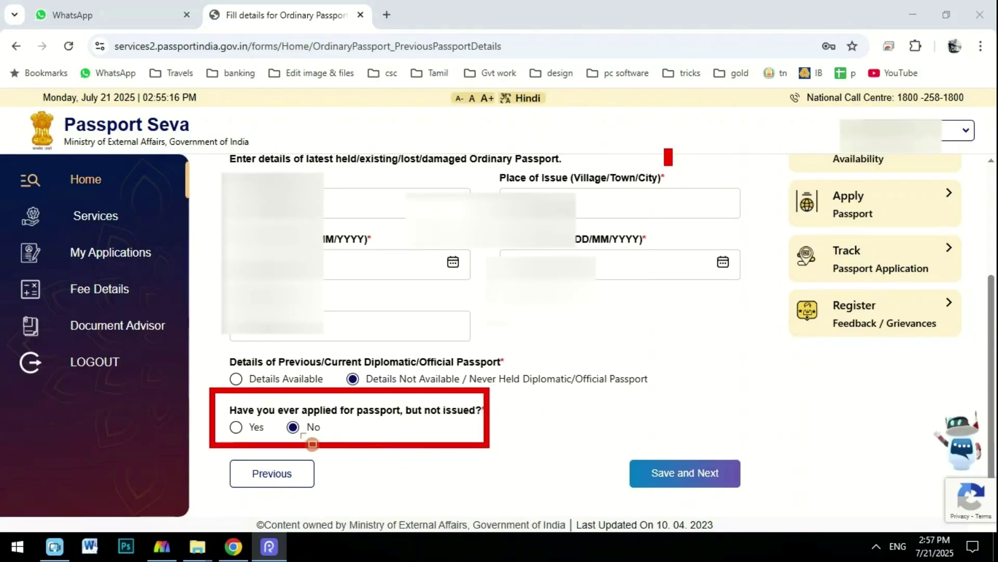
click(851, 270)
mouse_move(626, 438)
mouse_down()
mouse_move(734, 499)
mouse_move(764, 501)
mouse_up()
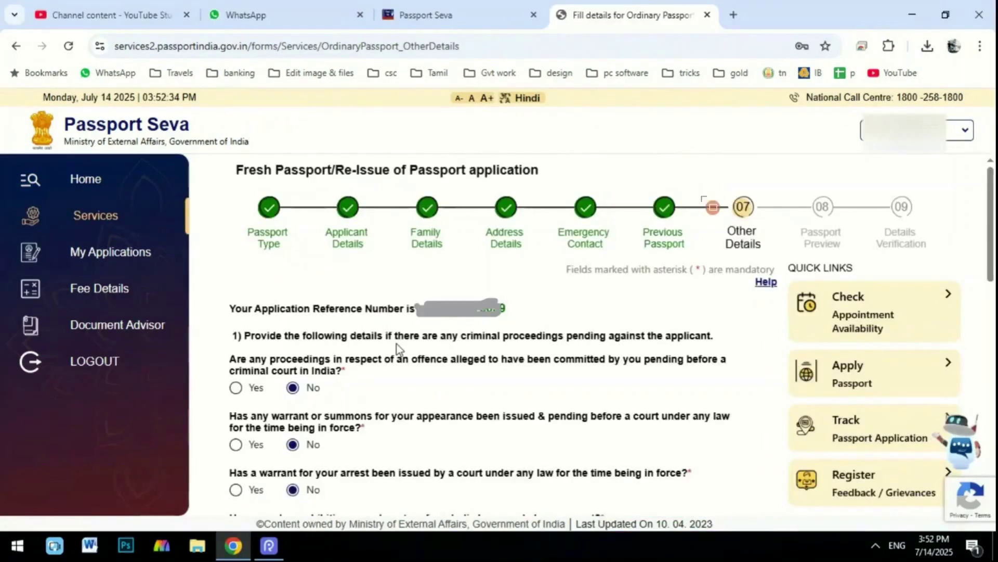
Answer No to all Other Details questions and save the page.
drag(700, 178, 778, 266)
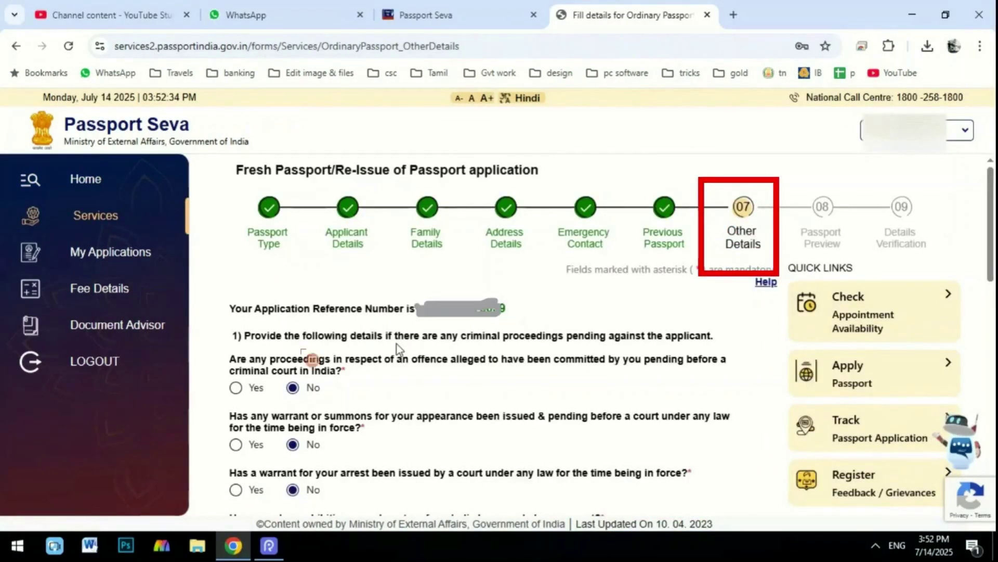
drag(240, 295, 384, 552)
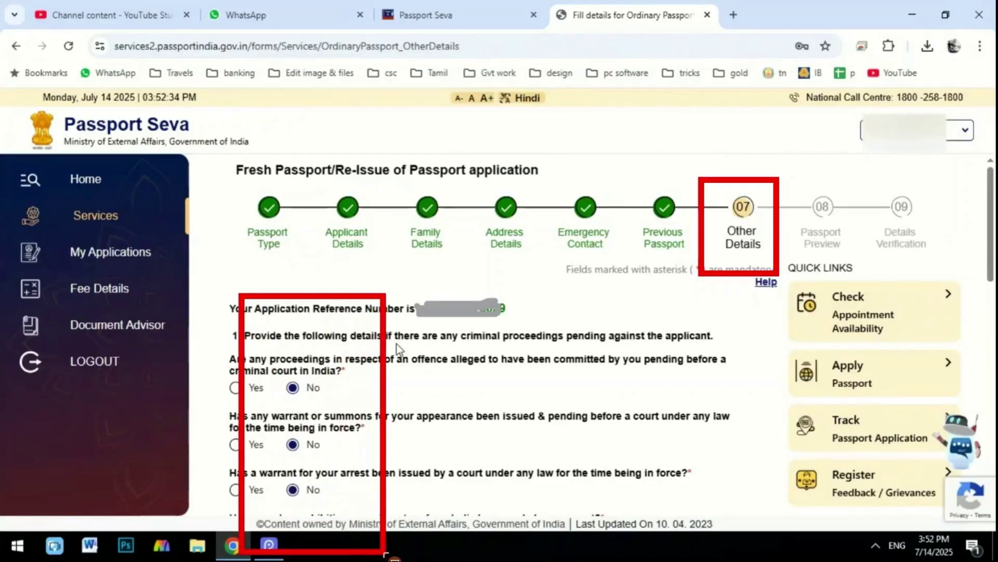
mouse_move(254, 139)
mouse_down()
mouse_move(297, 226)
mouse_move(391, 508)
mouse_up()
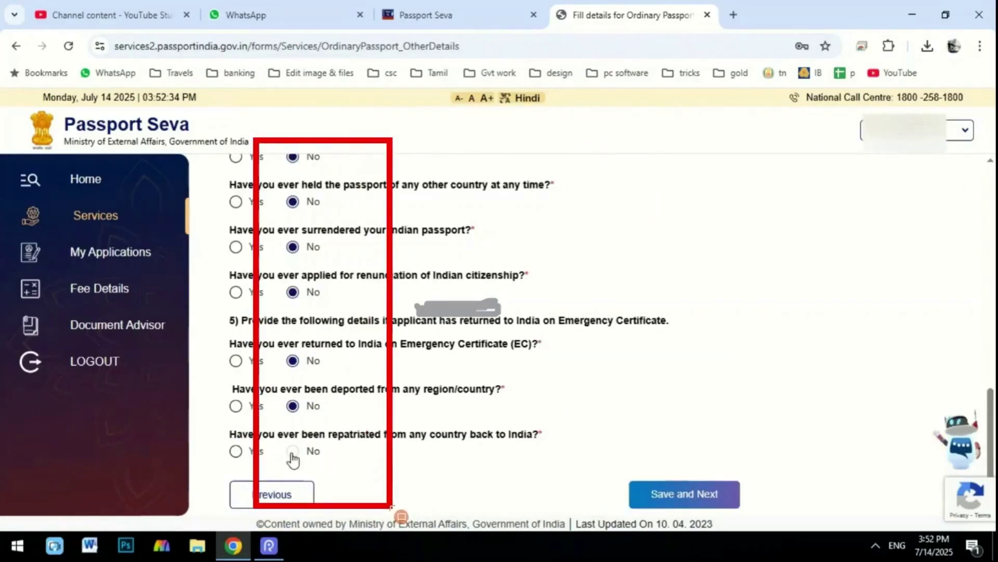
drag(613, 458, 725, 526)
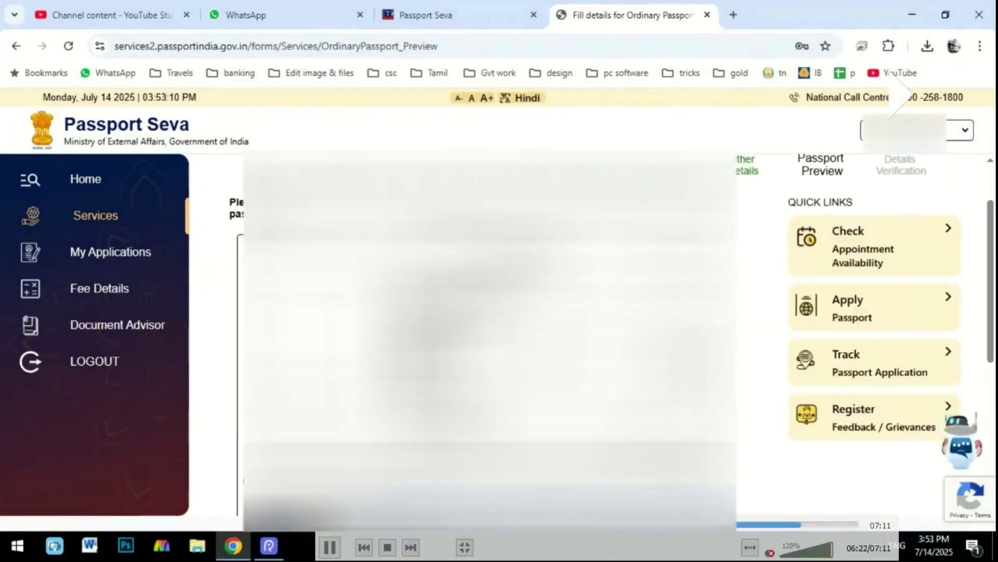
Tick the agreement on the Passport Preview and save it.
scroll(489, 333, down, 3)
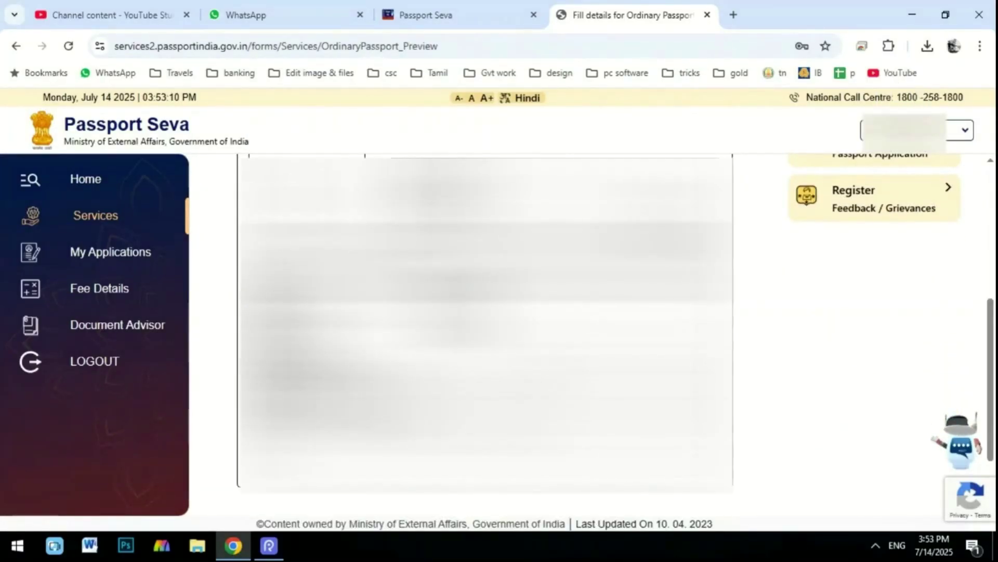
scroll(484, 322, down, 2)
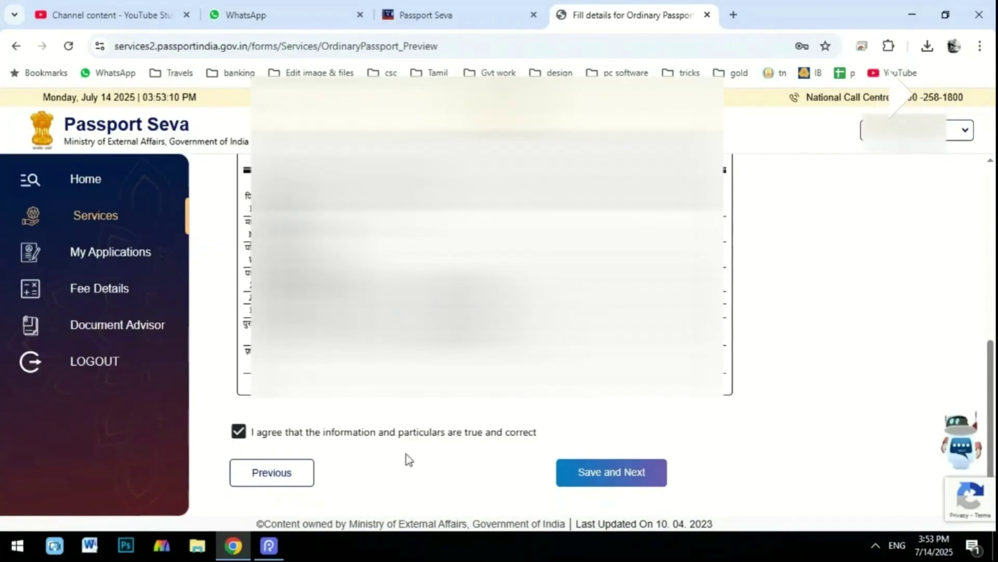
click(598, 486)
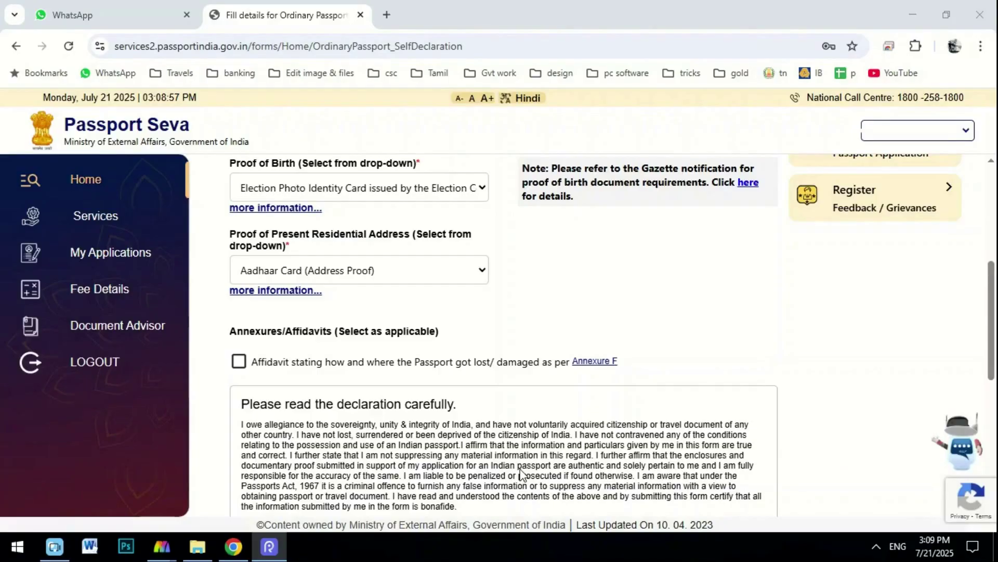
click(337, 189)
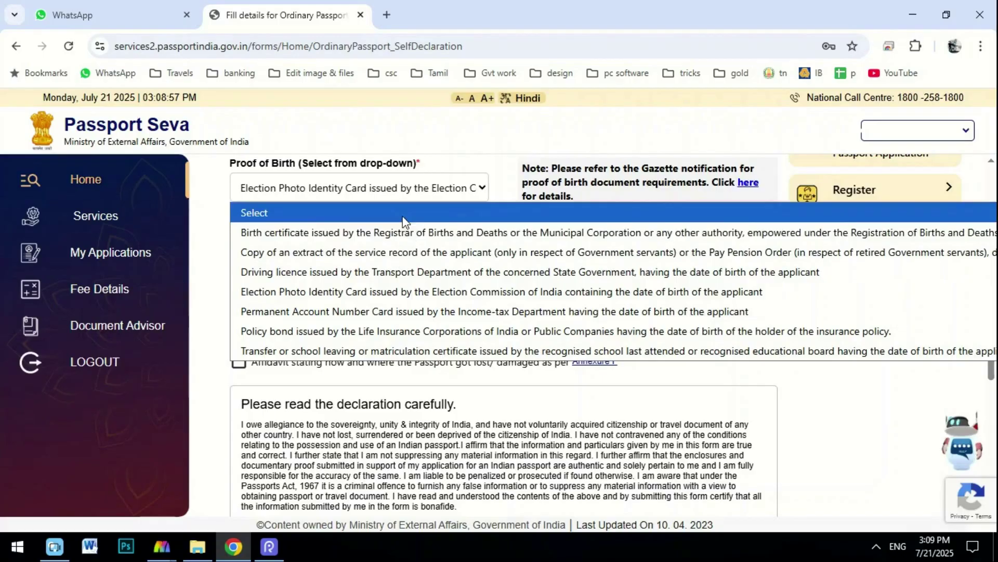
click(213, 286)
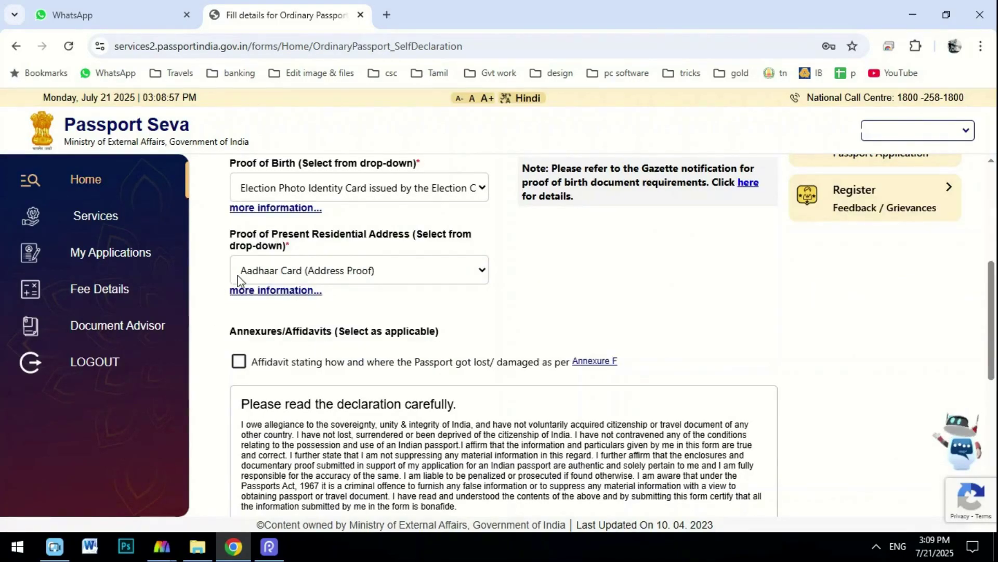
click(304, 273)
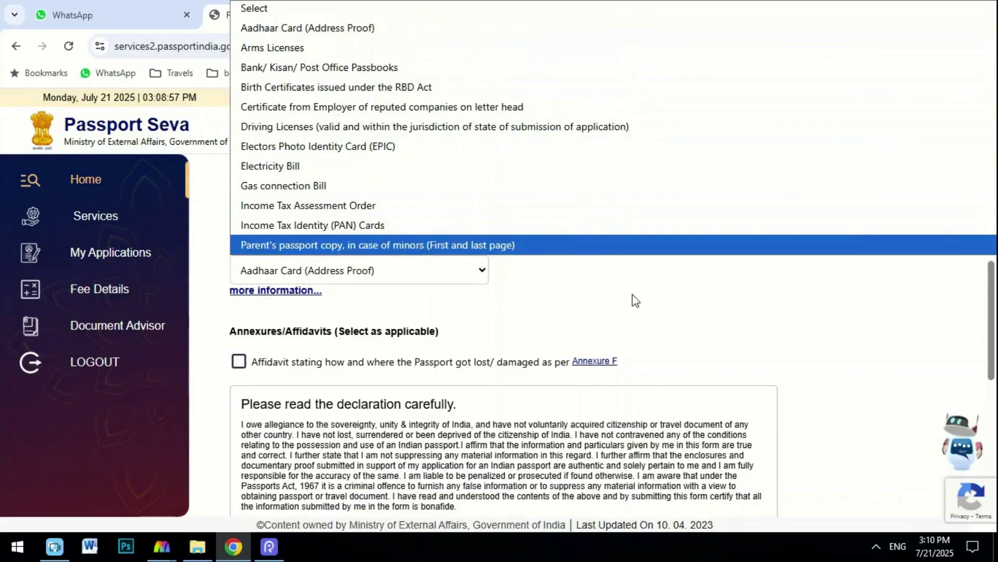
click(619, 294)
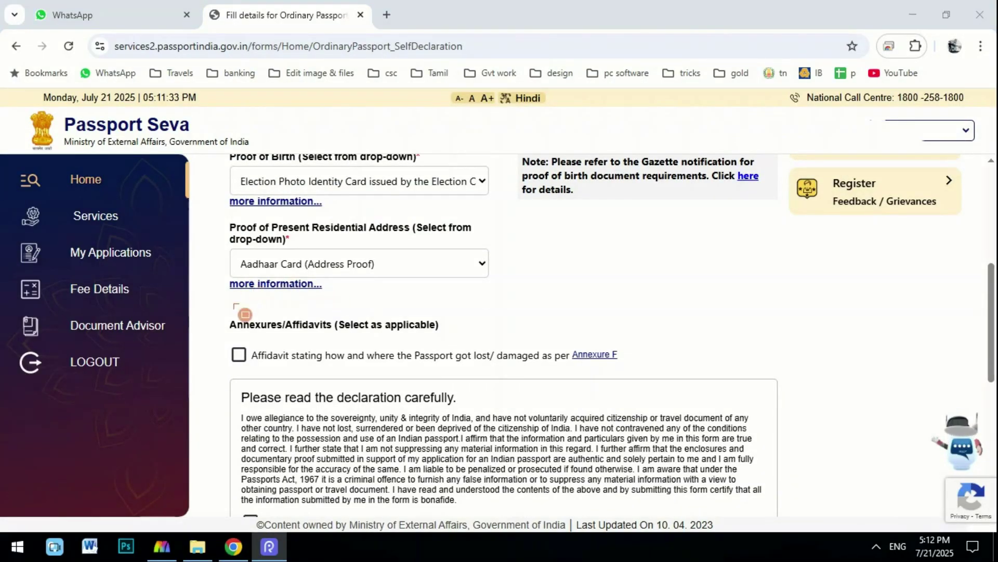
mouse_move(221, 314)
mouse_down()
mouse_move(242, 374)
mouse_move(390, 377)
mouse_up()
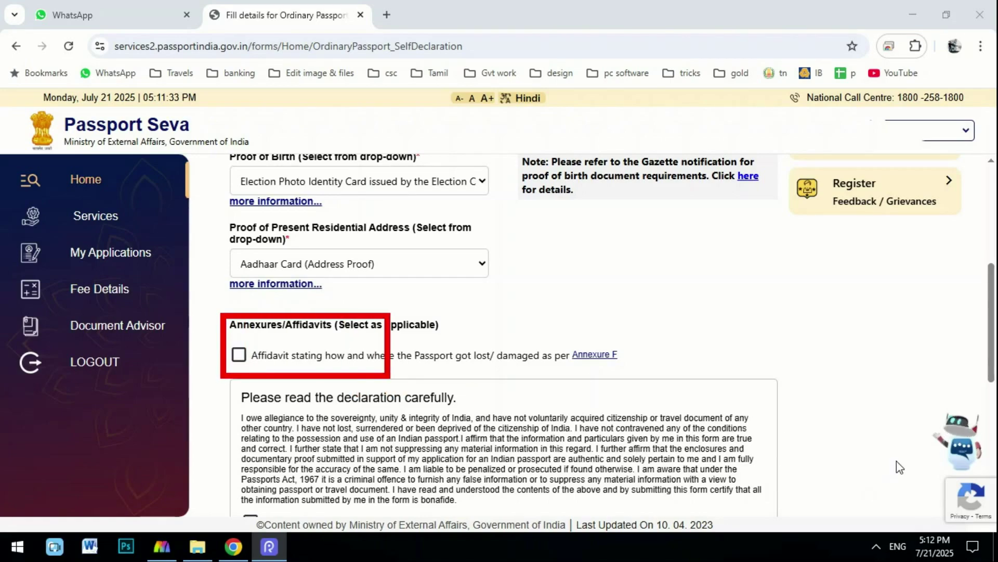
key(Escape)
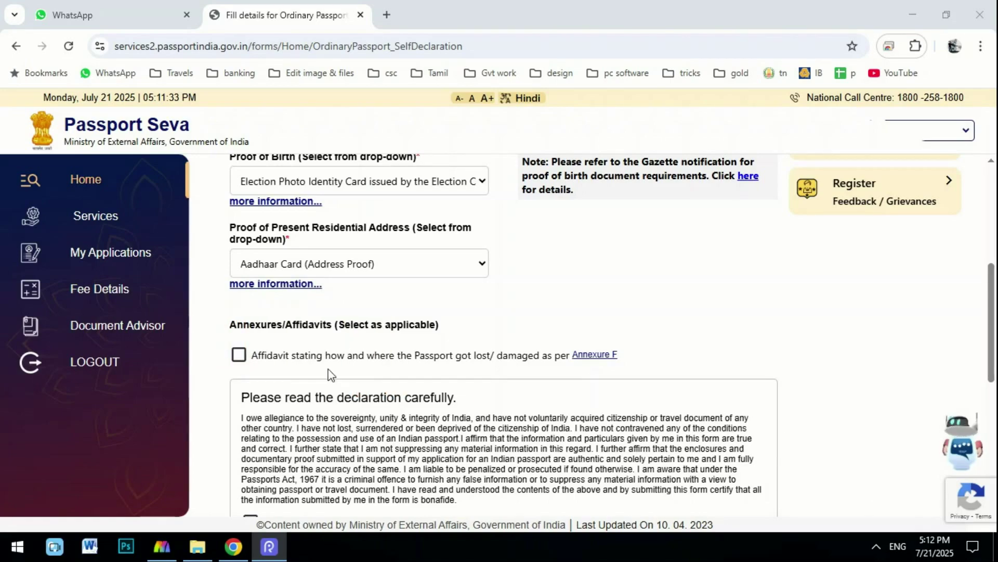
click(242, 355)
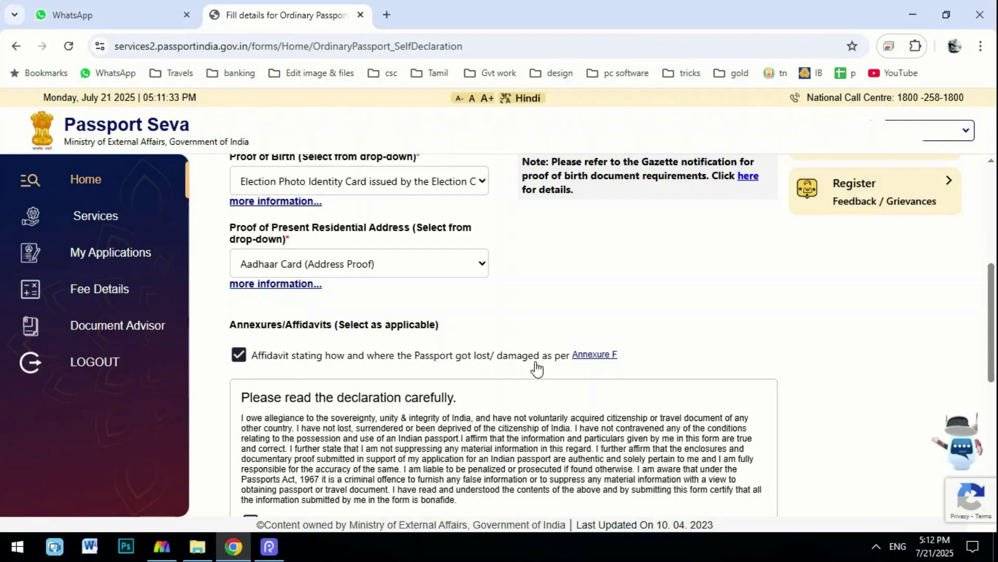
click(598, 355)
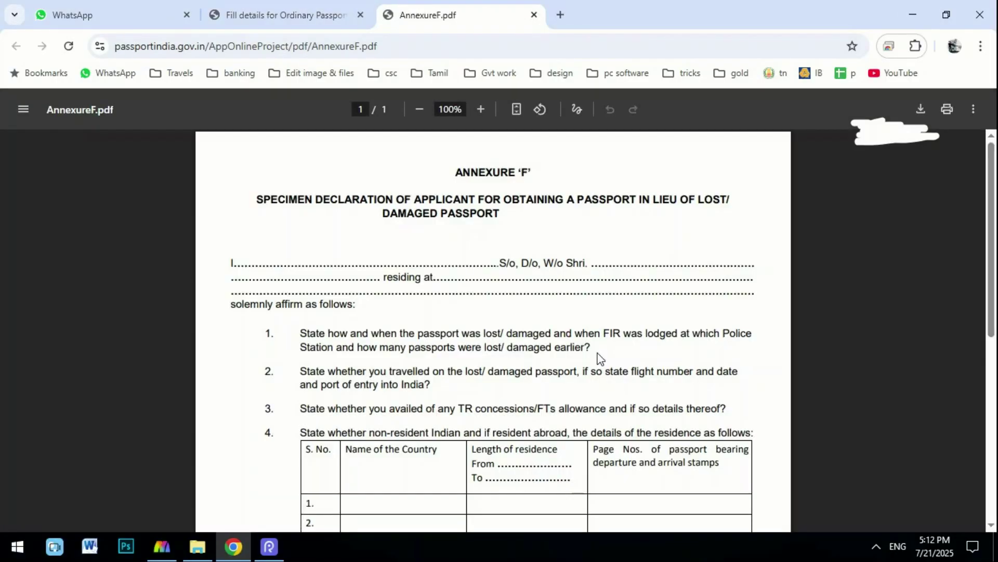
scroll(605, 349, down, 7)
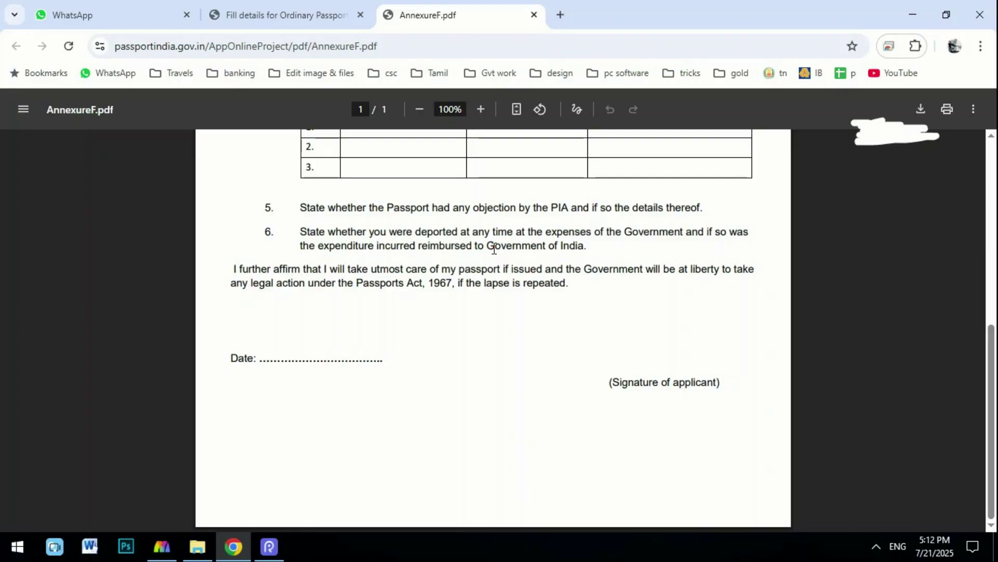
scroll(494, 249, up, 7)
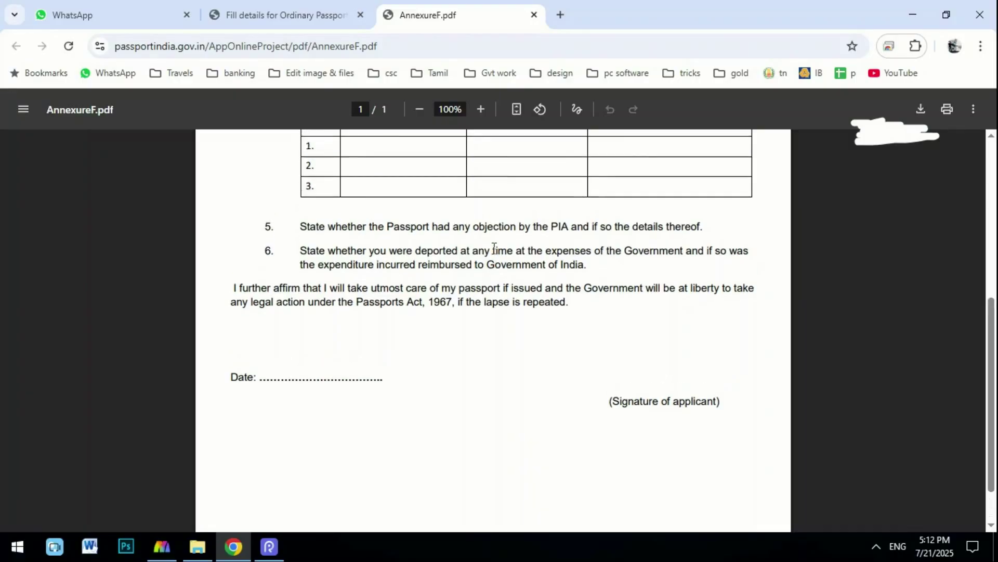
click(283, 14)
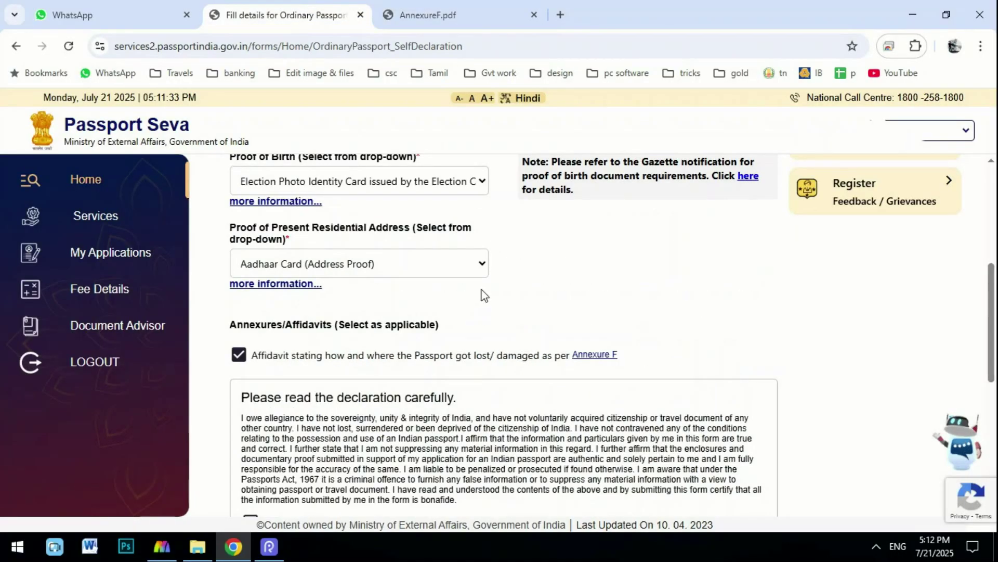
scroll(481, 290, down, 3)
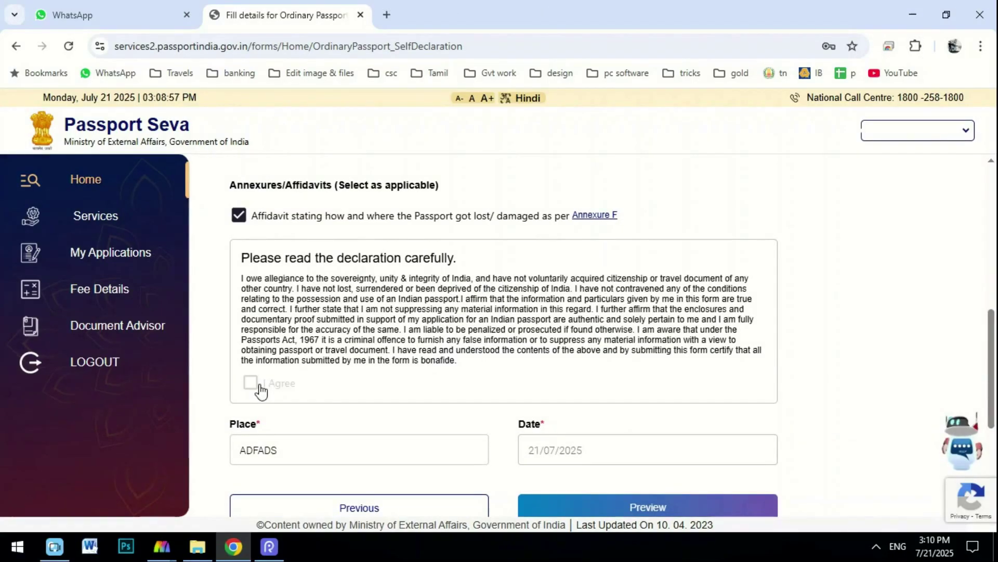
Tick I Agree, check Place ADFADS and date 21/07/2025, and submit the application.
click(258, 386)
drag(304, 442, 226, 450)
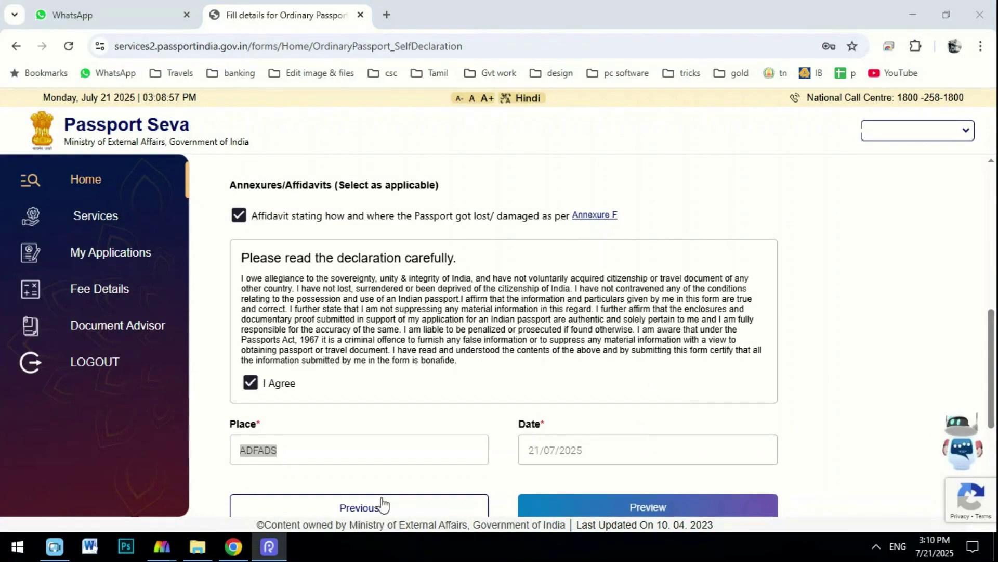
click(278, 451)
drag(279, 450, 234, 449)
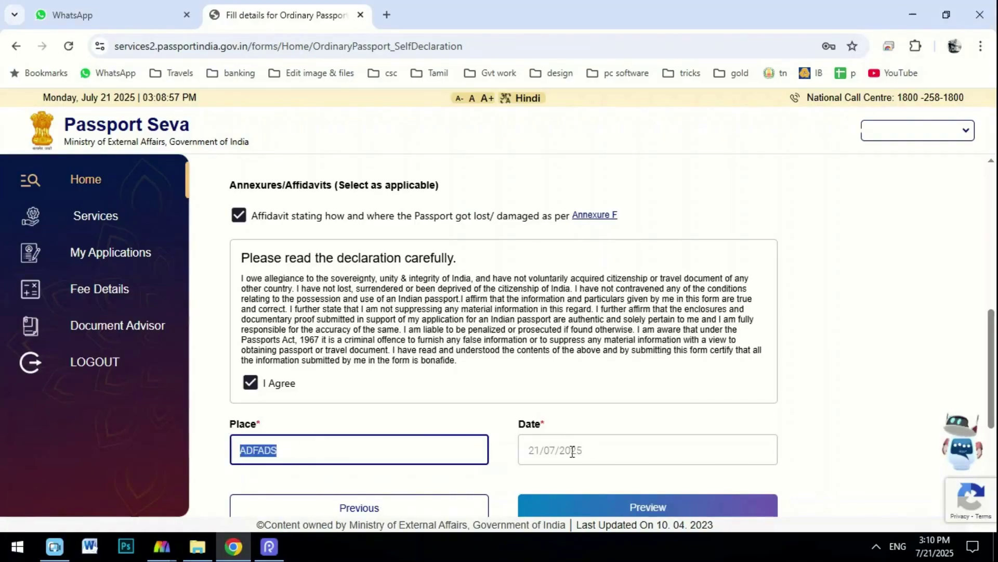
drag(585, 451, 508, 453)
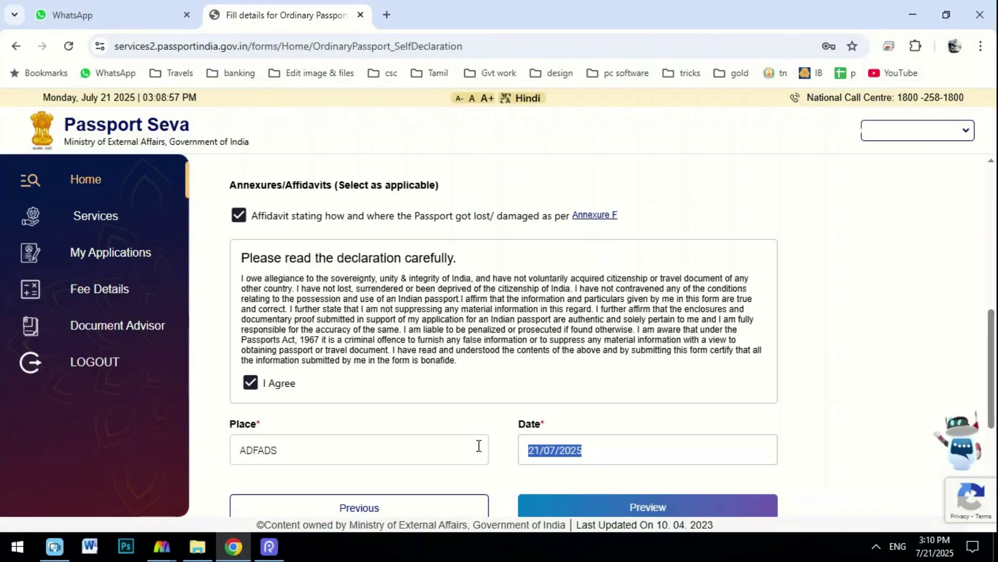
scroll(477, 445, down, 2)
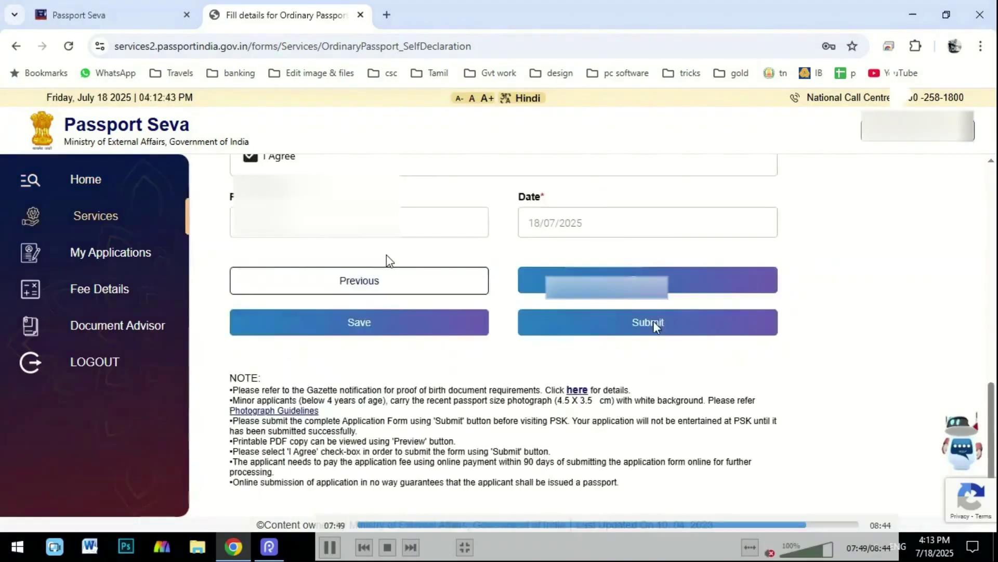
click(653, 320)
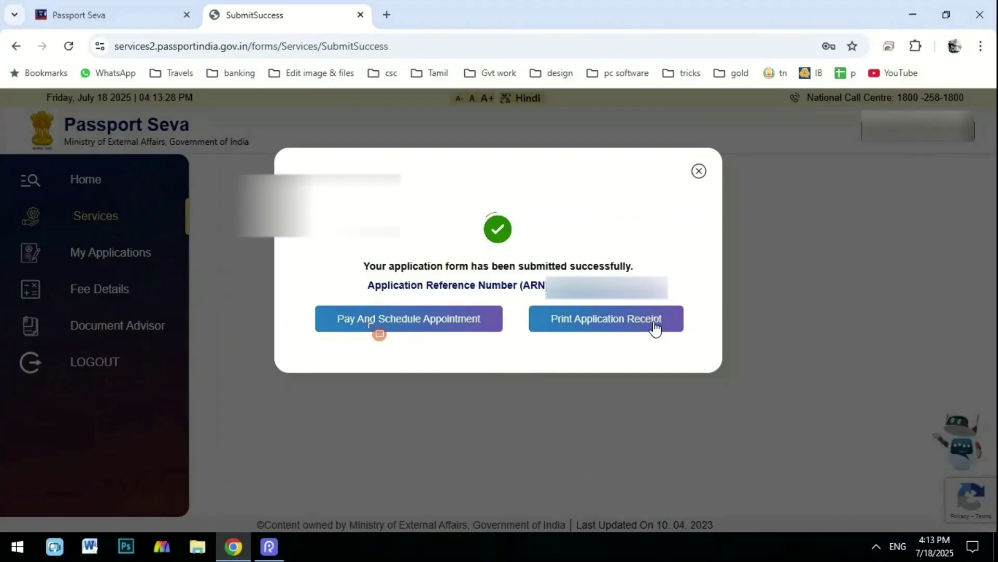
Choose Pay And Schedule Appointment on the submission success popup.
mouse_move(312, 294)
mouse_down()
mouse_move(406, 336)
mouse_move(514, 344)
mouse_up()
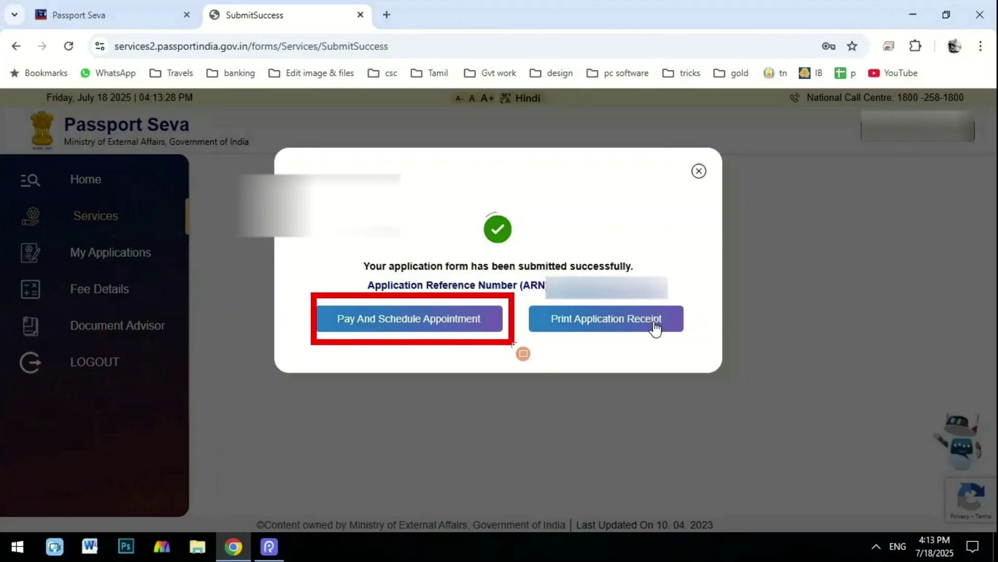
key(ctrl+z)
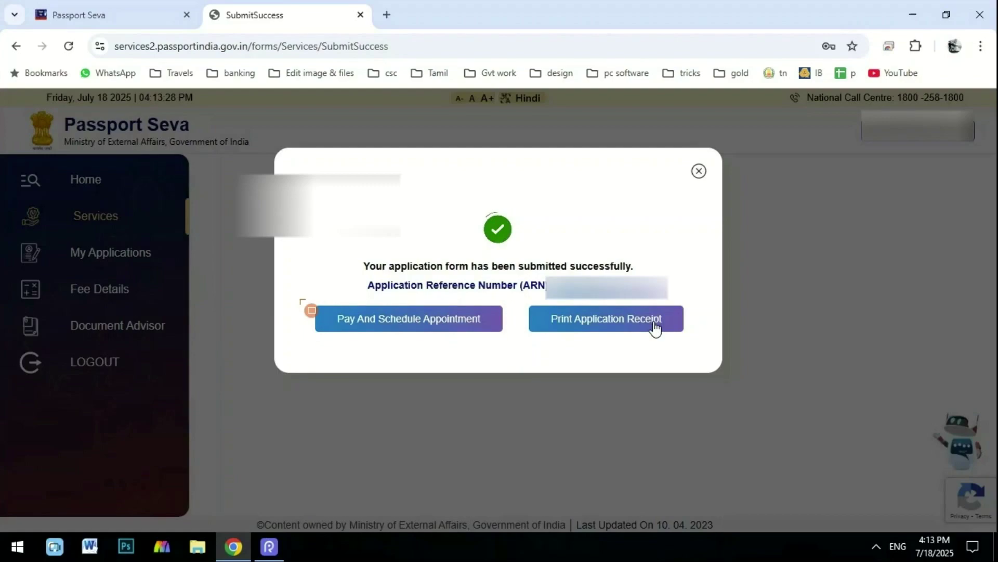
drag(301, 296, 378, 327)
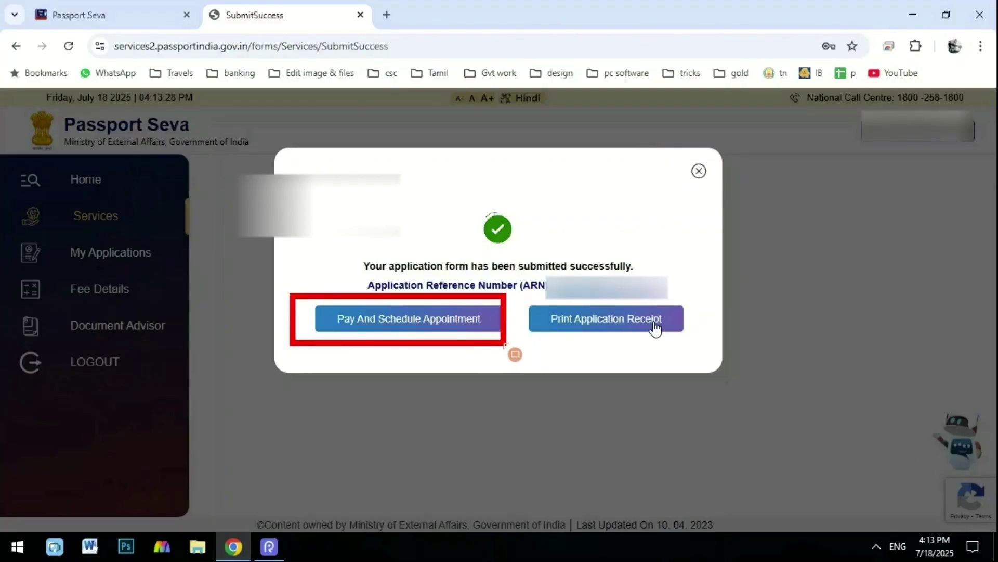
click(391, 315)
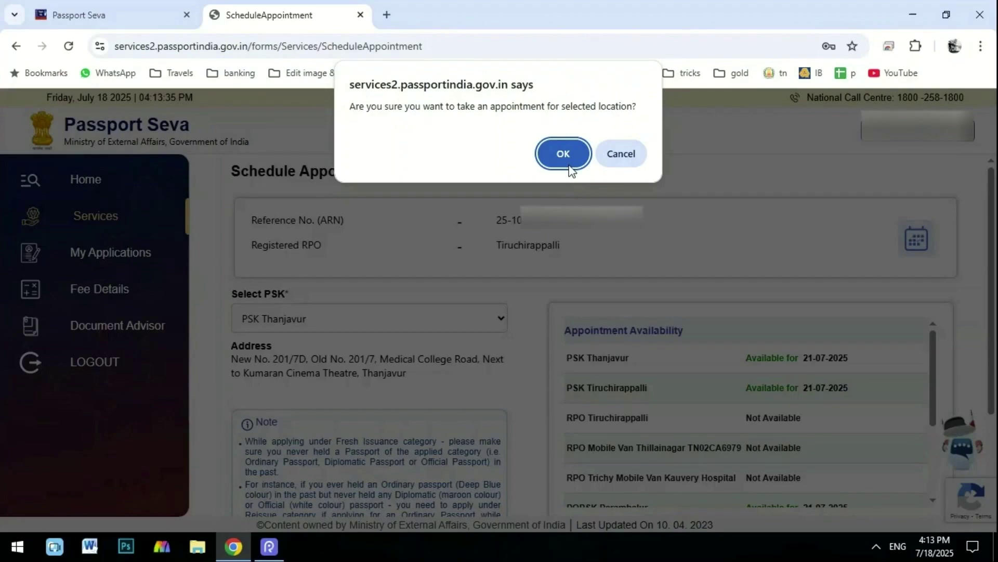
Confirm PSK Thanjavur, accept the 21/07/2025 appointment, and proceed to Make Payment.
click(570, 166)
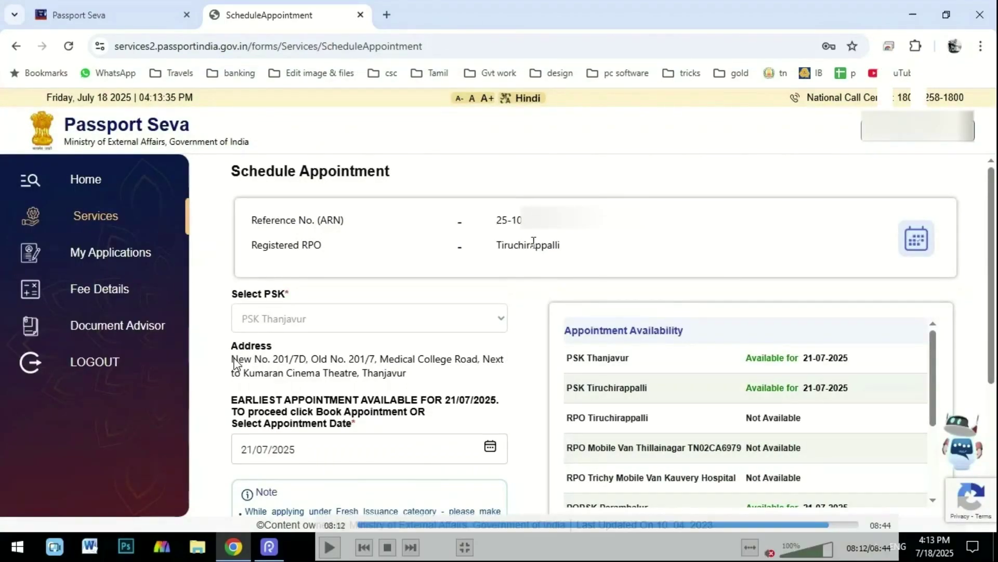
mouse_move(223, 414)
mouse_down()
mouse_move(302, 480)
mouse_move(413, 501)
mouse_move(483, 485)
mouse_up()
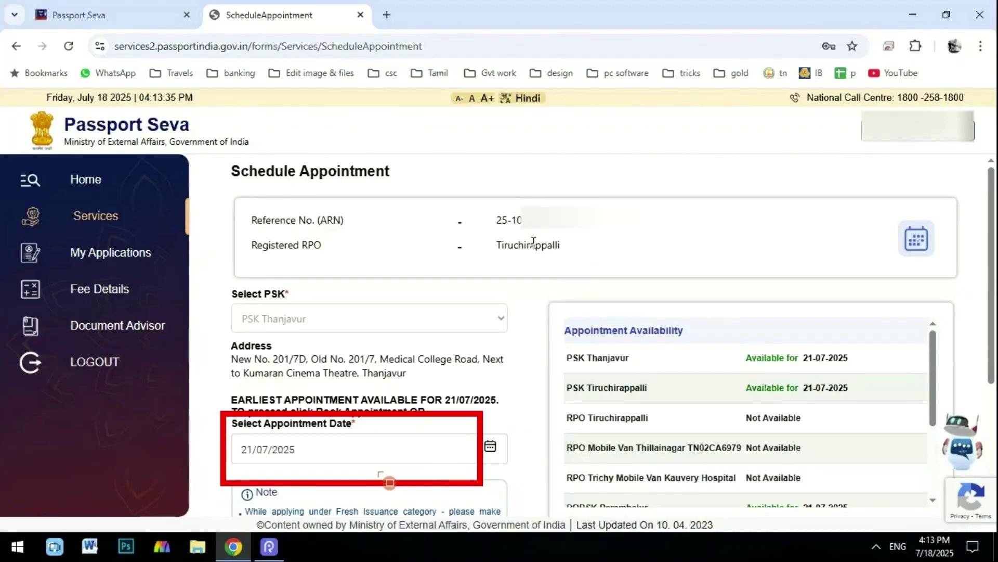
mouse_move(568, 310)
mouse_down()
mouse_move(808, 538)
mouse_move(884, 541)
mouse_move(896, 491)
mouse_up()
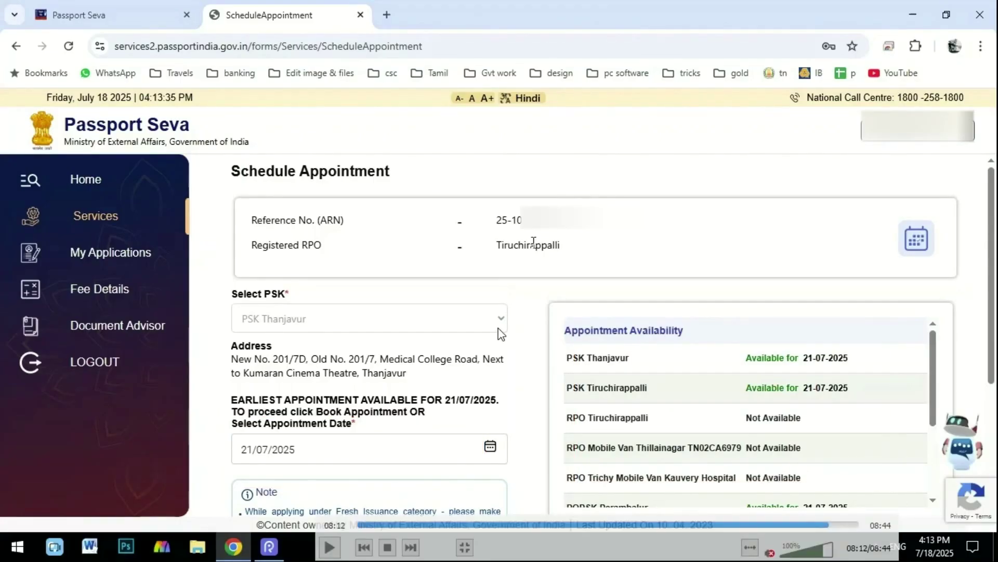
scroll(508, 335, down, 1)
scroll(702, 263, down, 2)
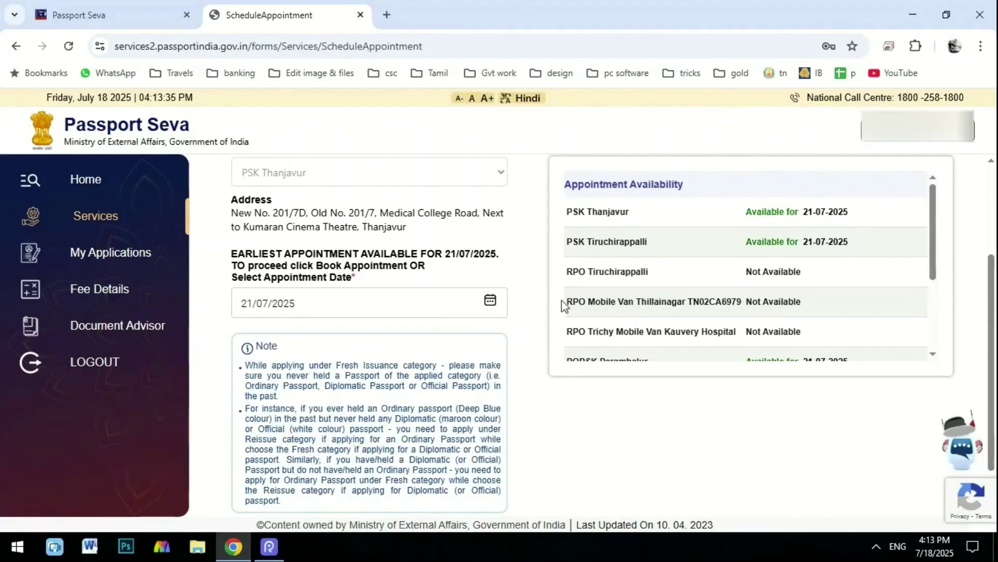
scroll(568, 297, down, 4)
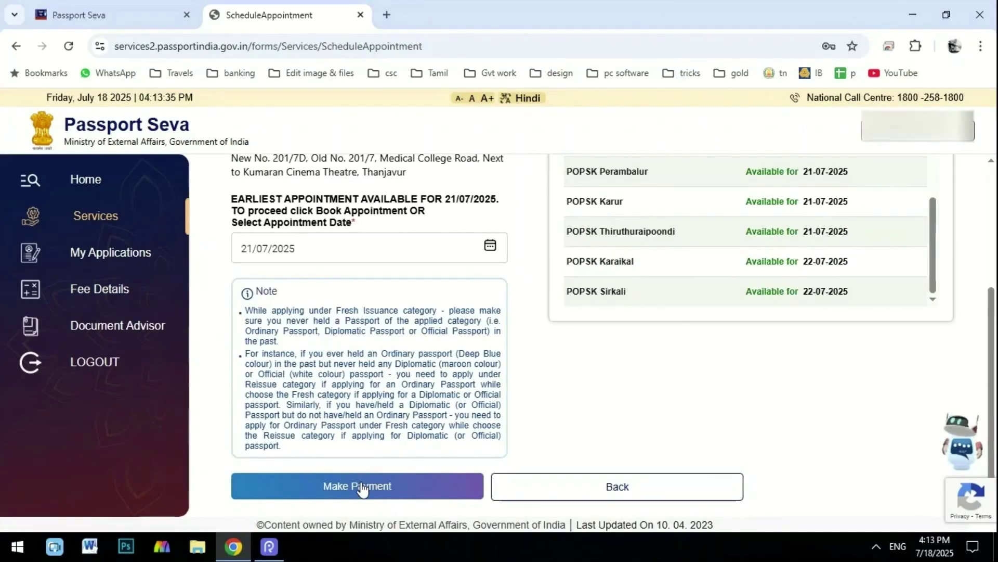
click(361, 487)
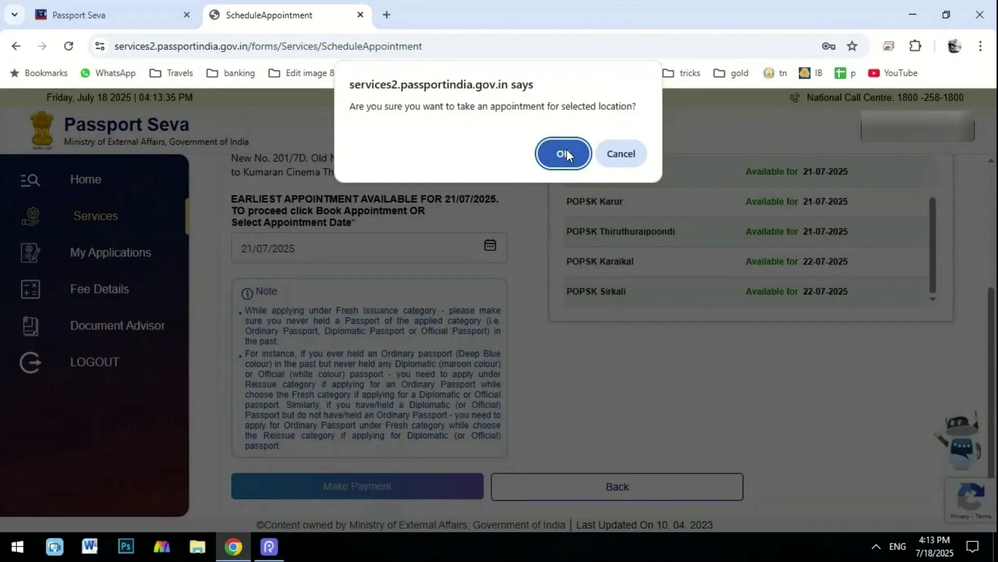
click(567, 154)
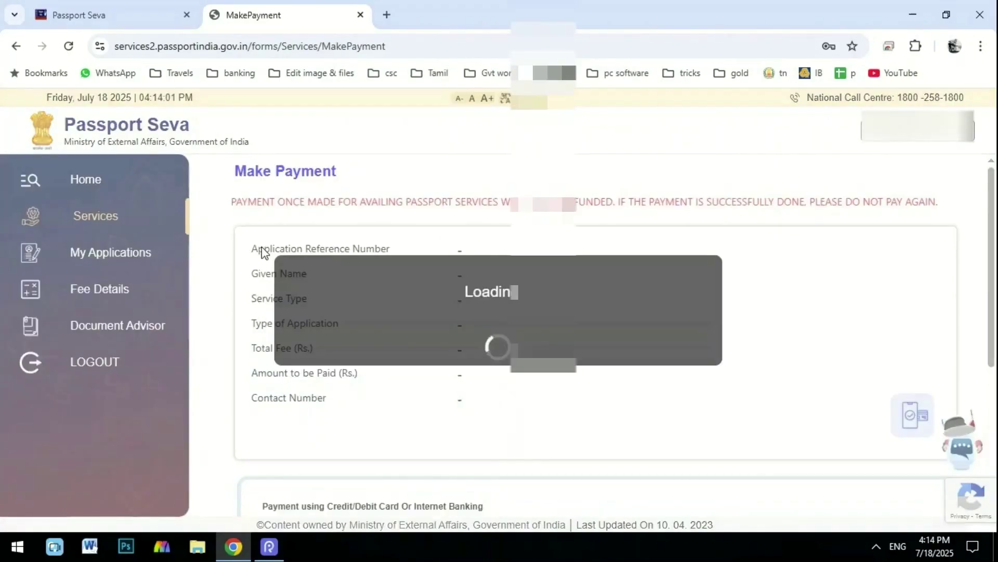
Scroll the payment summary and choose Pay Now for the online fee.
scroll(336, 282, down, 5)
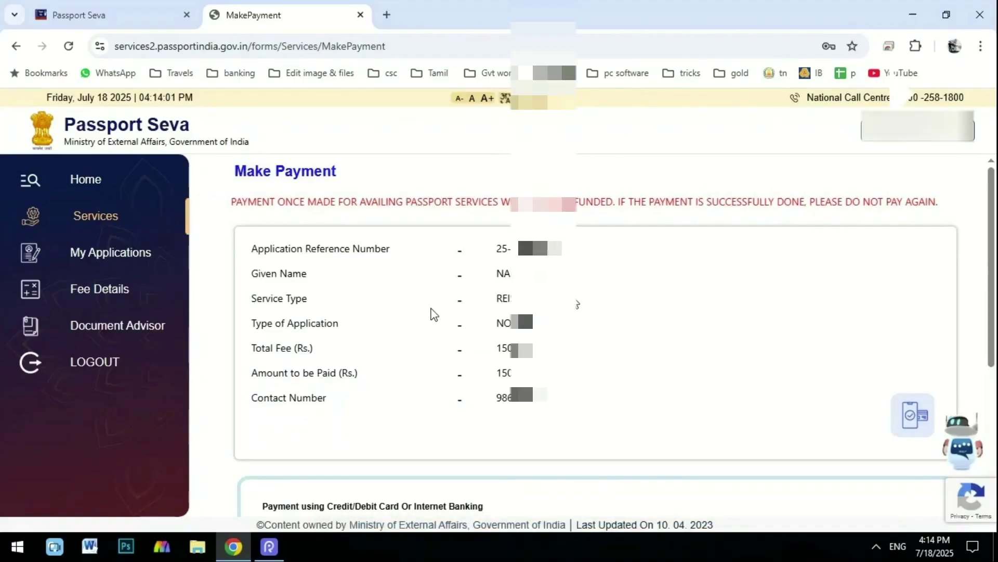
scroll(576, 308, down, 5)
click(353, 501)
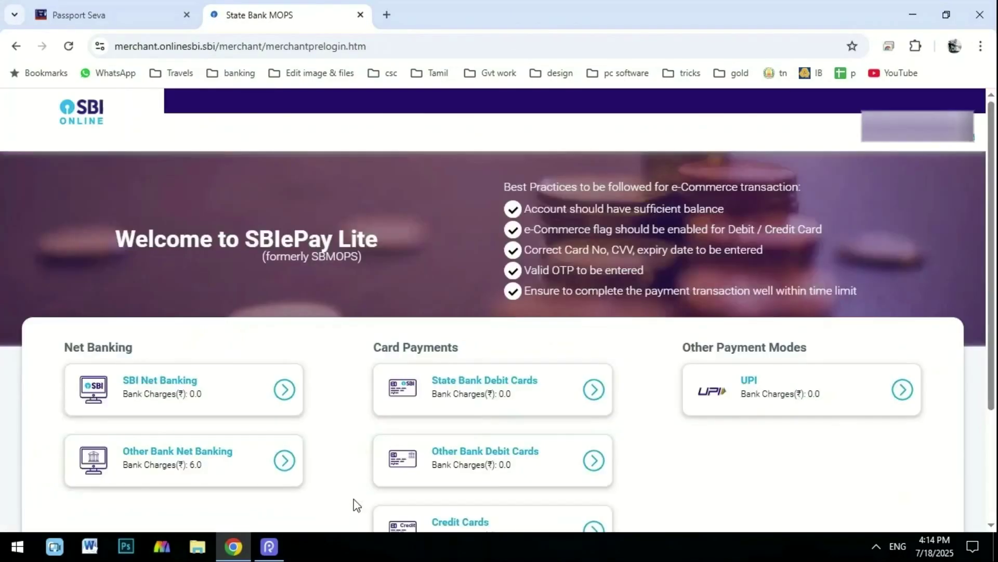
Scroll down the SBI ePay Lite page to show the net banking, card and UPI payment tiles.
scroll(402, 224, down, 3)
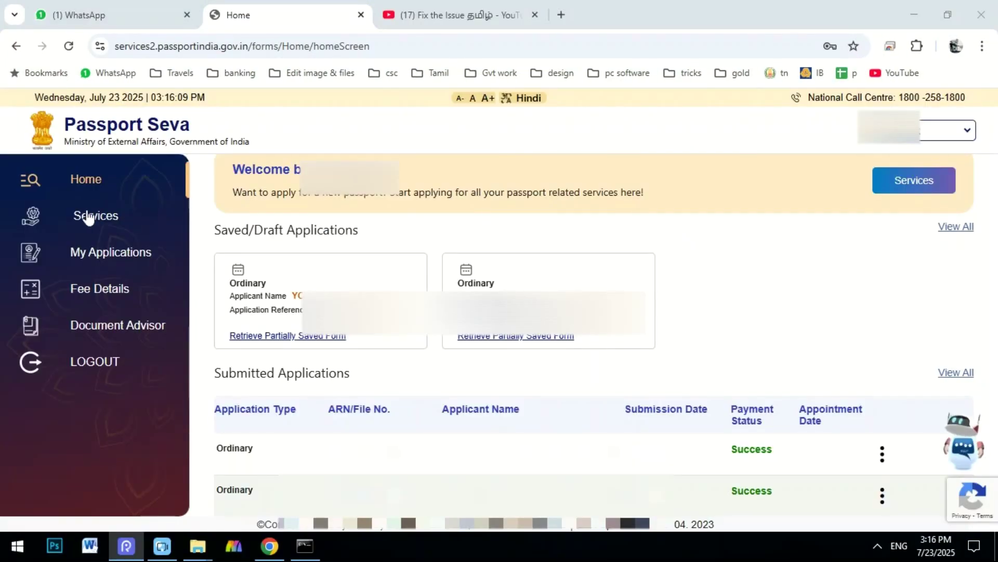
From Home, view the details of the first submitted Ordinary application.
click(81, 181)
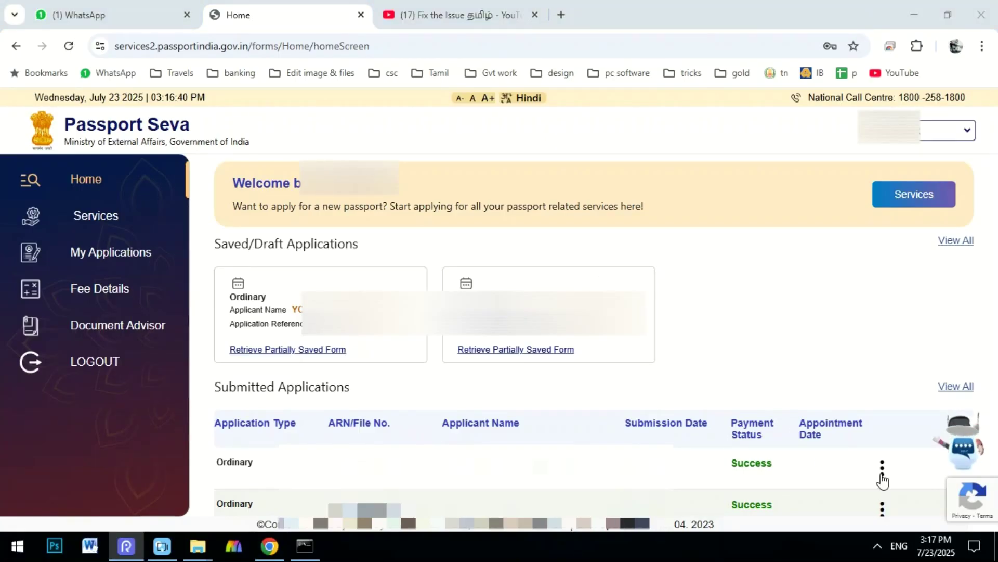
click(883, 477)
click(889, 461)
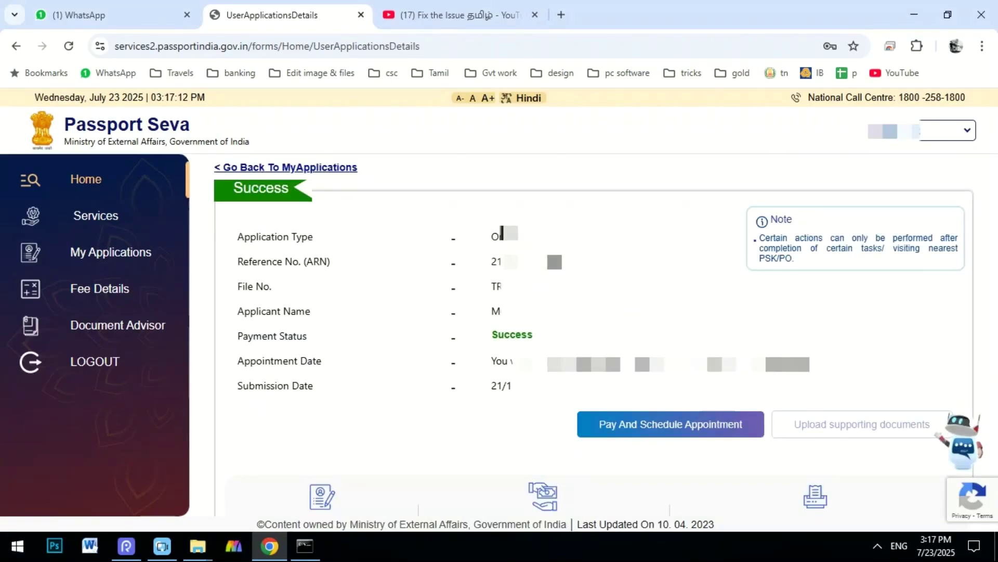
Highlight the application's payment status to confirm it reads Success.
click(545, 328)
drag(506, 331, 539, 335)
click(490, 341)
click(541, 337)
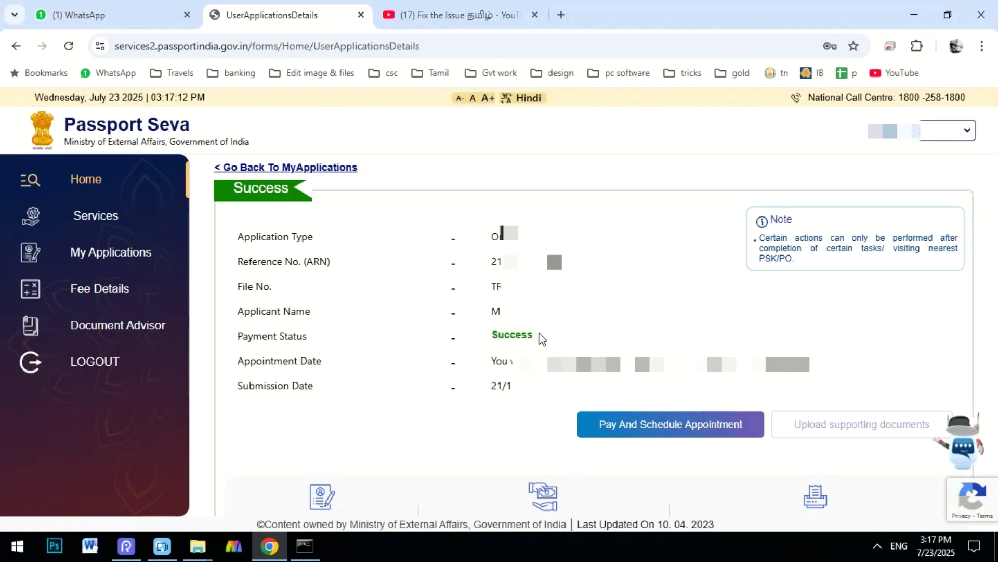
drag(500, 338, 551, 337)
click(556, 339)
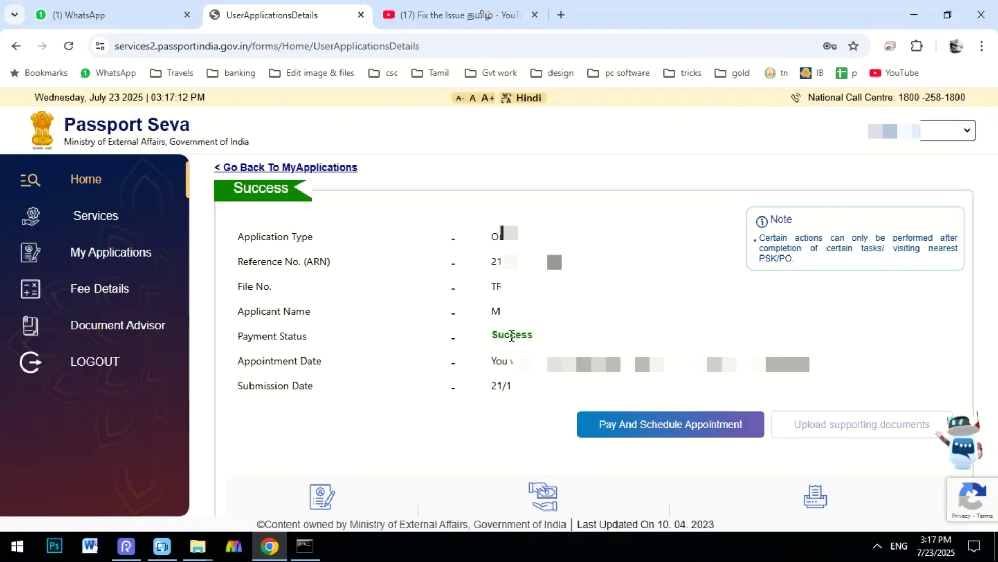
double_click(512, 335)
Clear the Success highlight and open the Application Receipt page.
click(560, 348)
scroll(559, 343, down, 3)
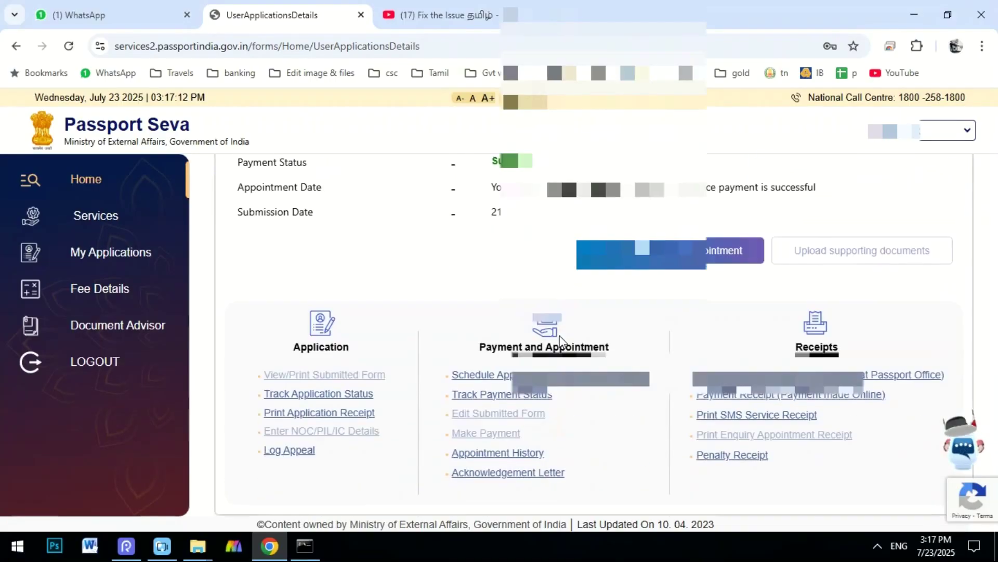
click(305, 414)
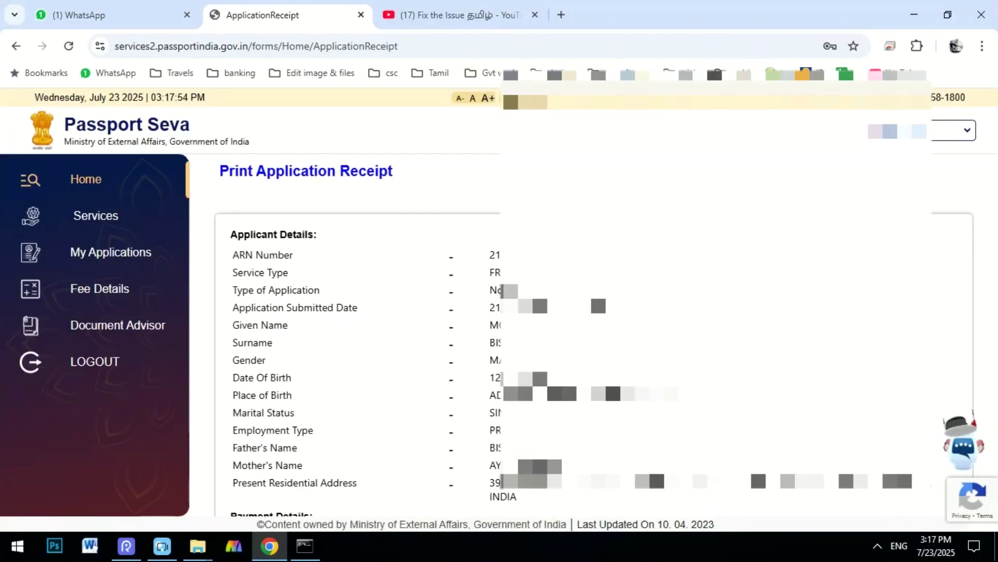
Review the Appointment Details section, then bring up the printable appointment receipt.
scroll(520, 332, down, 3)
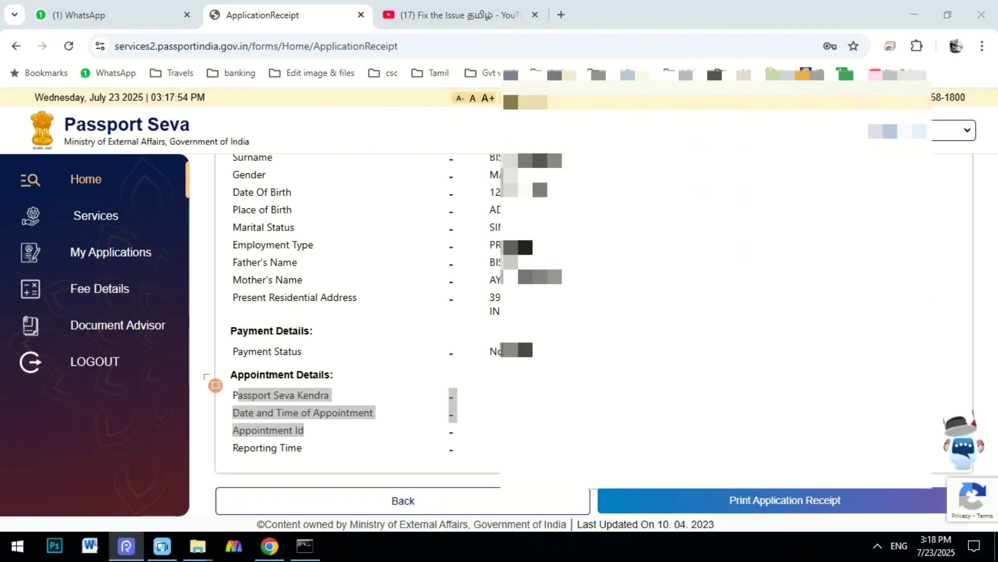
mouse_move(204, 361)
mouse_down()
mouse_move(281, 415)
mouse_move(682, 465)
mouse_move(861, 505)
mouse_move(905, 482)
mouse_up()
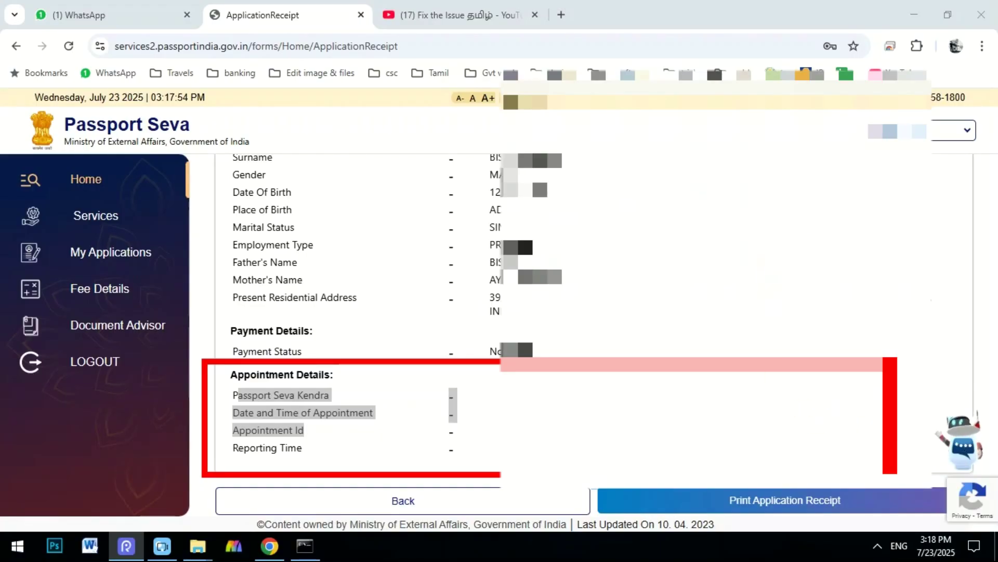
mouse_move(224, 416)
mouse_down()
mouse_move(263, 445)
mouse_move(342, 441)
mouse_up()
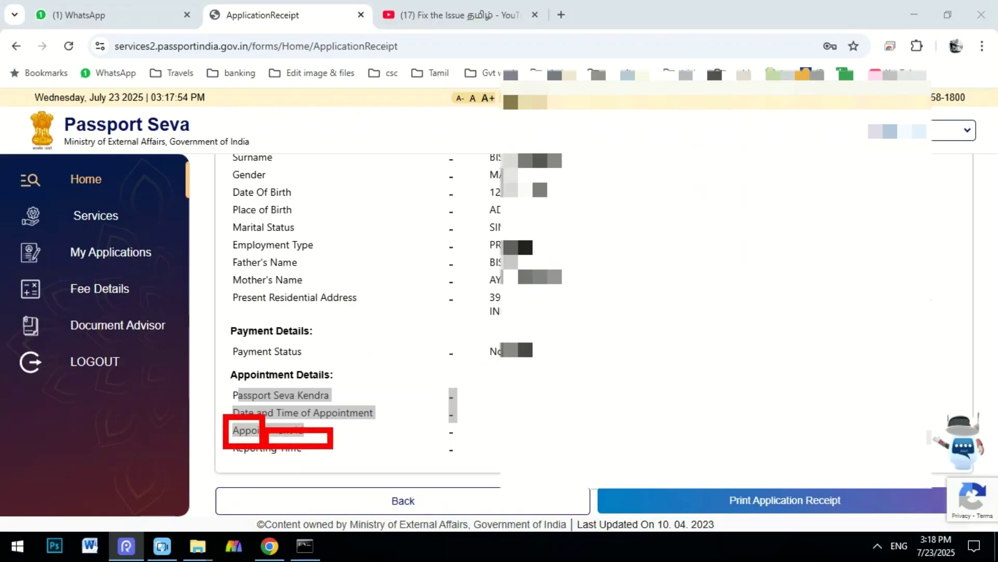
mouse_move(224, 452)
mouse_down()
mouse_move(285, 463)
mouse_move(829, 463)
mouse_up()
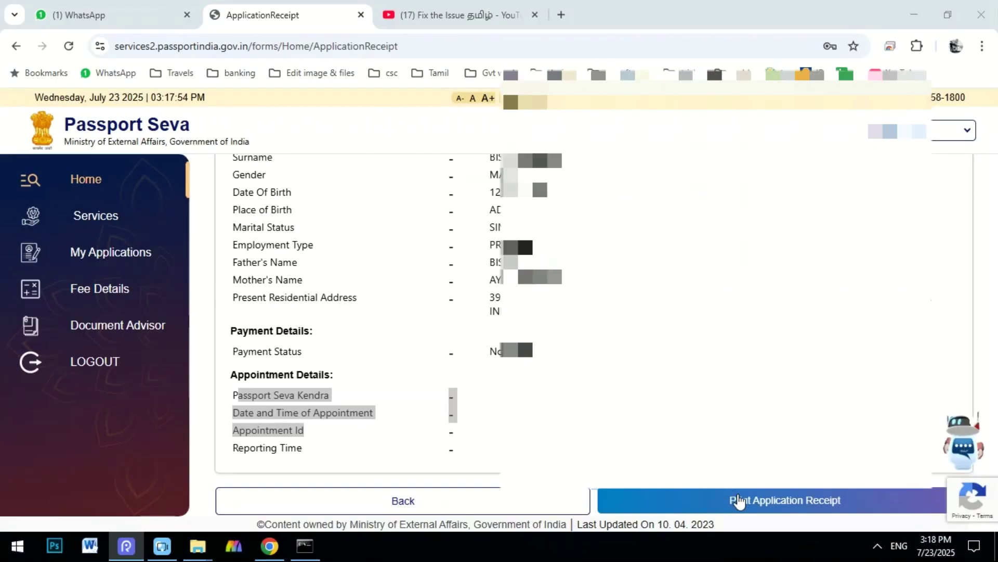
click(739, 502)
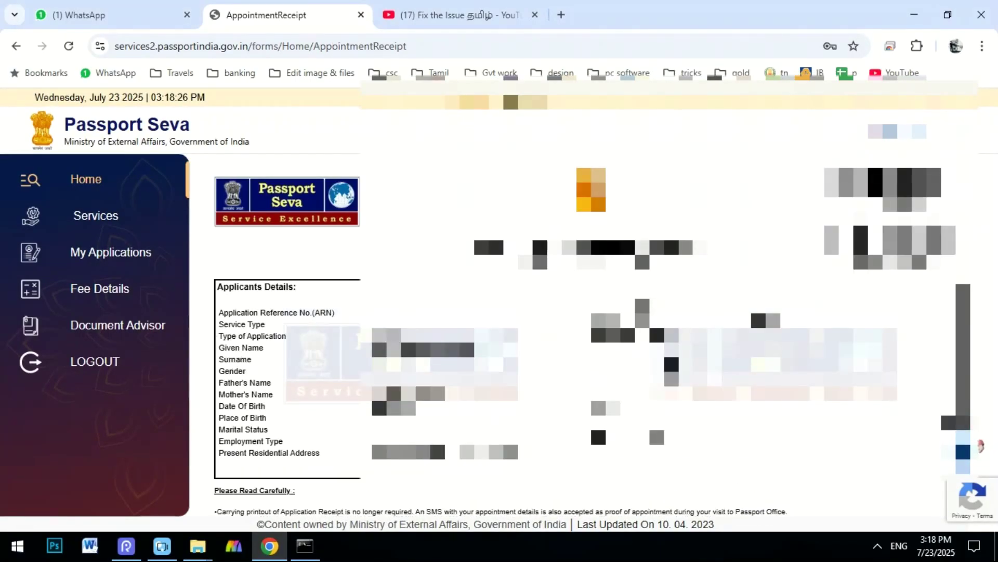
scroll(593, 333, down, 10)
scroll(529, 511, down, 15)
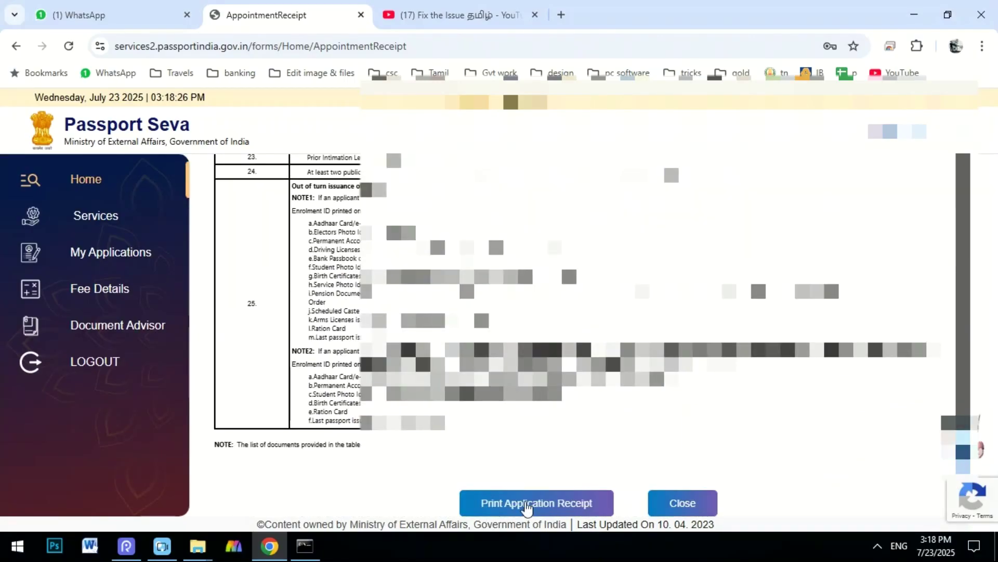
click(529, 503)
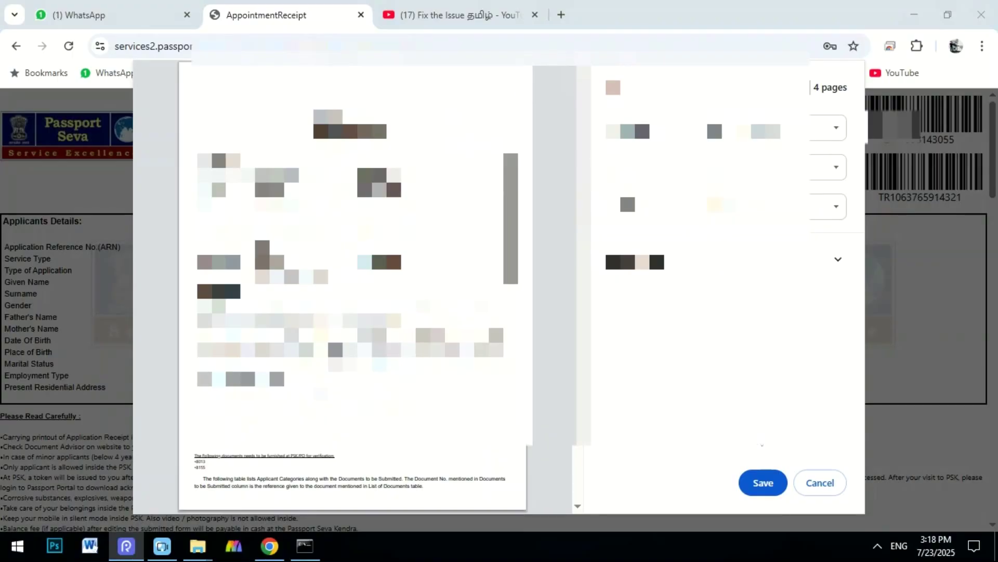
click(819, 482)
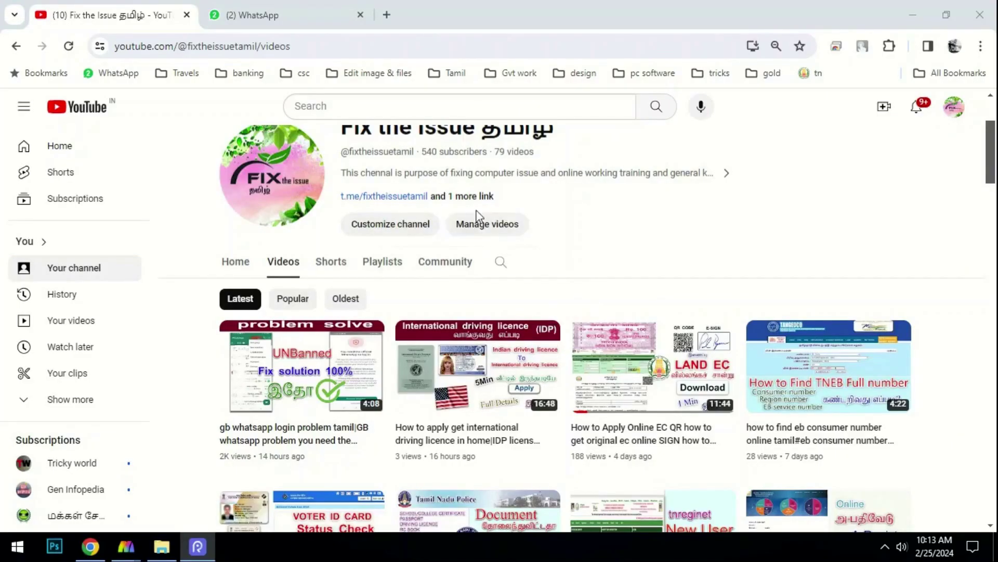
Show the Fix the Issue தமிழ் channel's full About details and links.
drag(532, 233, 574, 264)
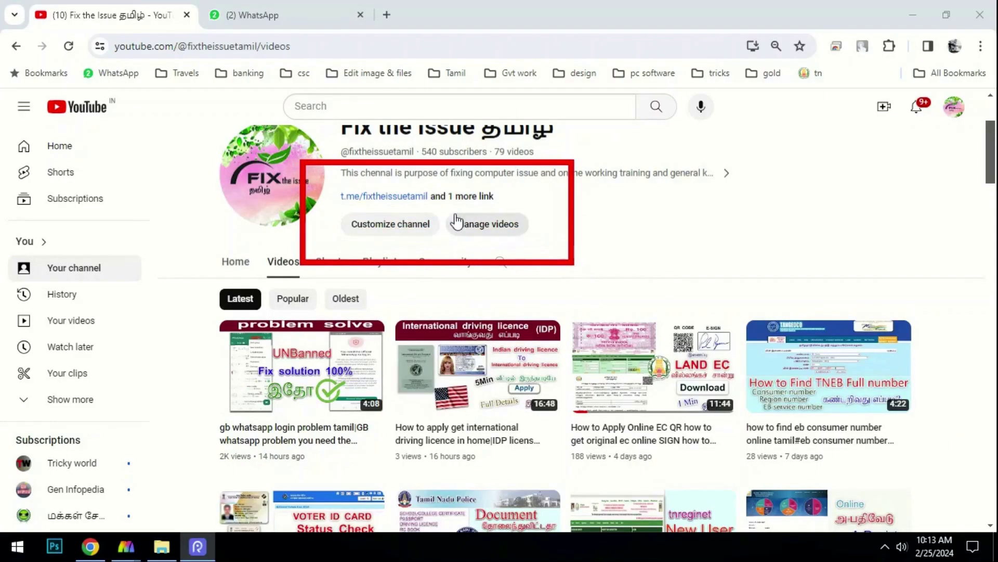
click(466, 197)
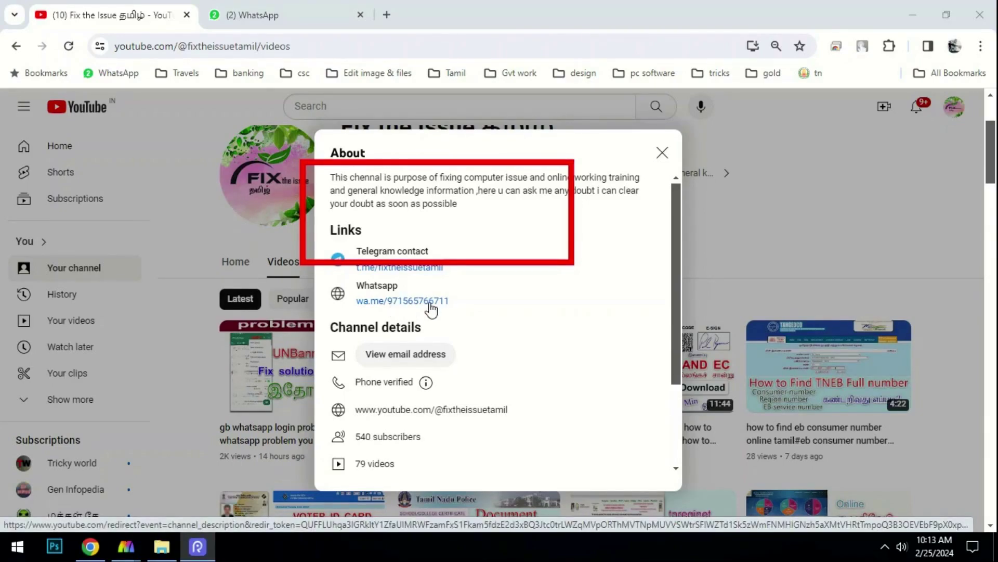
scroll(483, 318, down, 3)
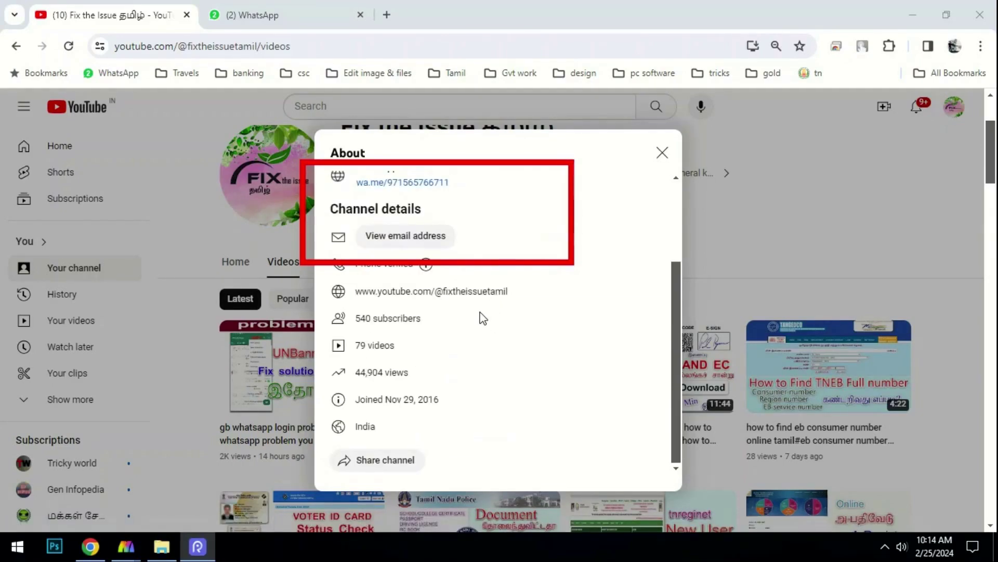
scroll(483, 318, up, 2)
Browse the channel's uploaded videos down the Videos grid.
scroll(479, 317, down, 2)
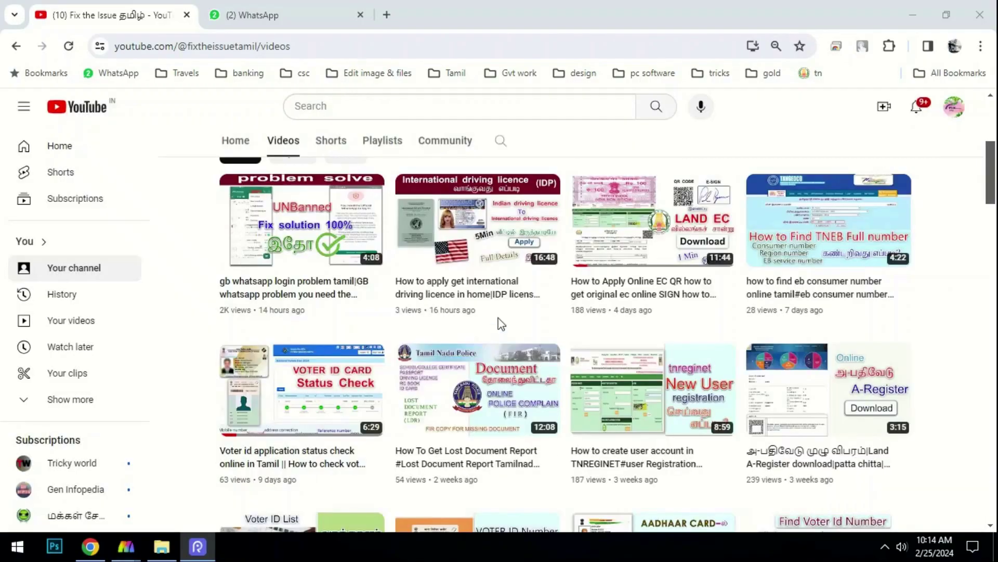
scroll(506, 294, down, 4)
scroll(507, 294, down, 3)
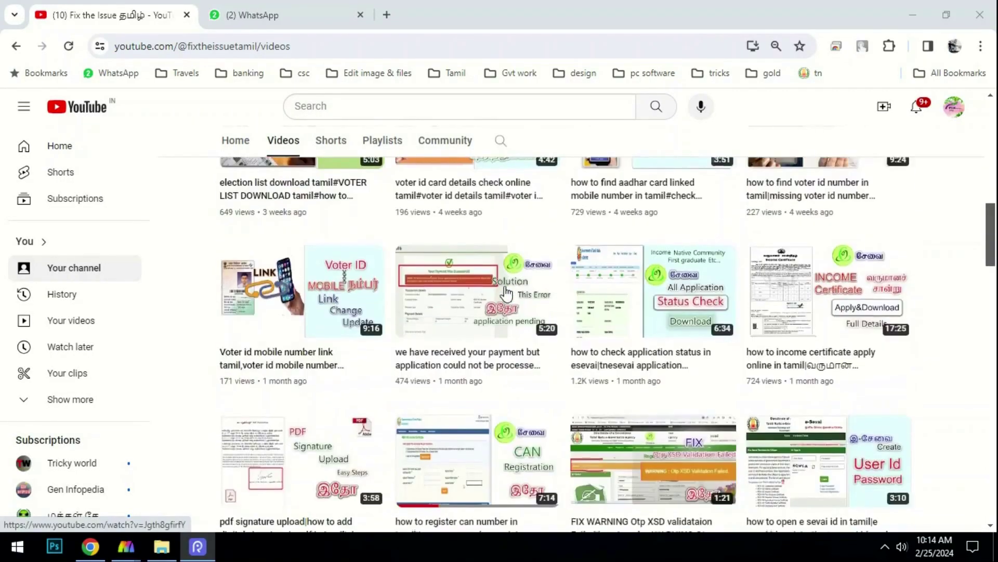
scroll(506, 299, down, 7)
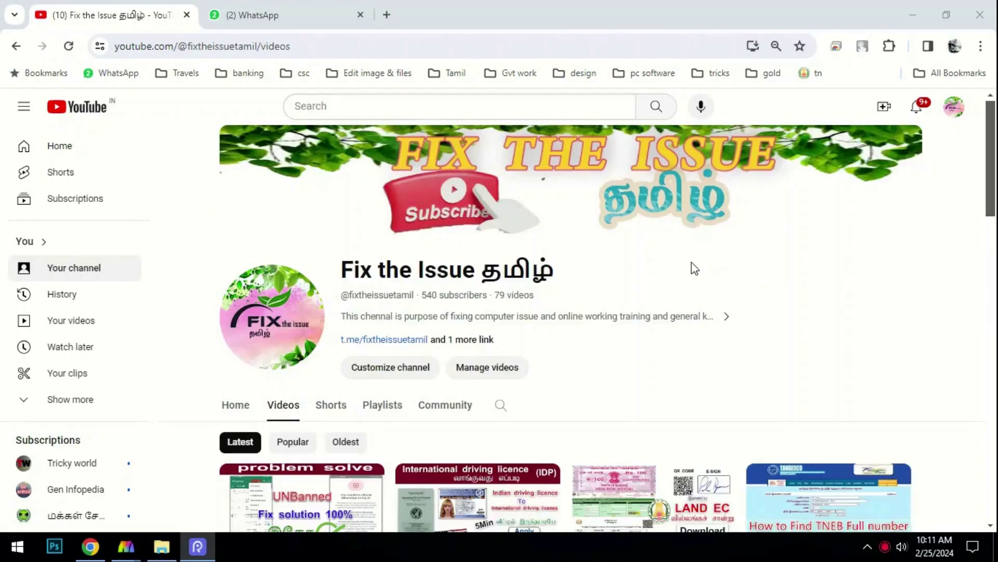
scroll(695, 268, down, 7)
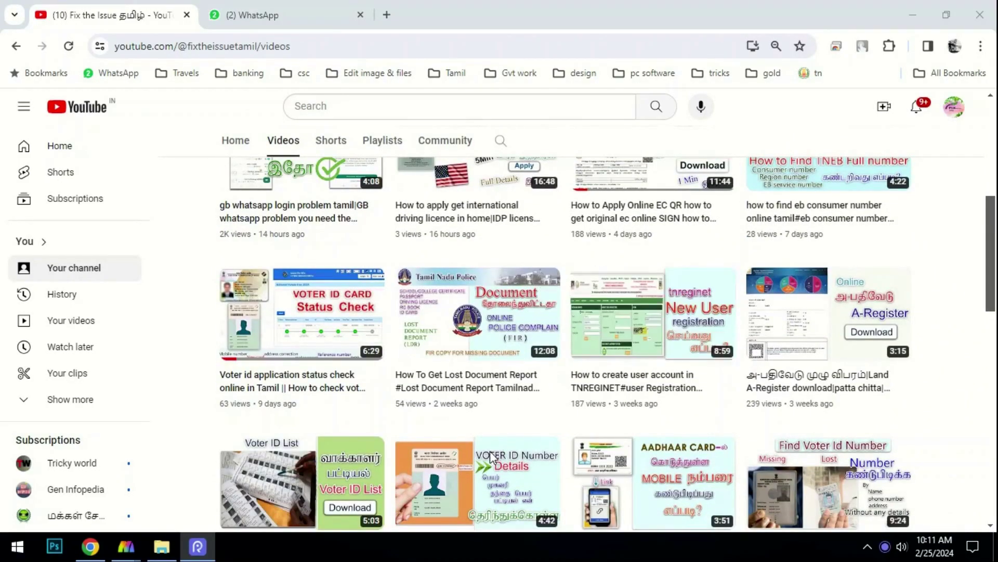
scroll(451, 299, down, 1)
scroll(450, 299, down, 2)
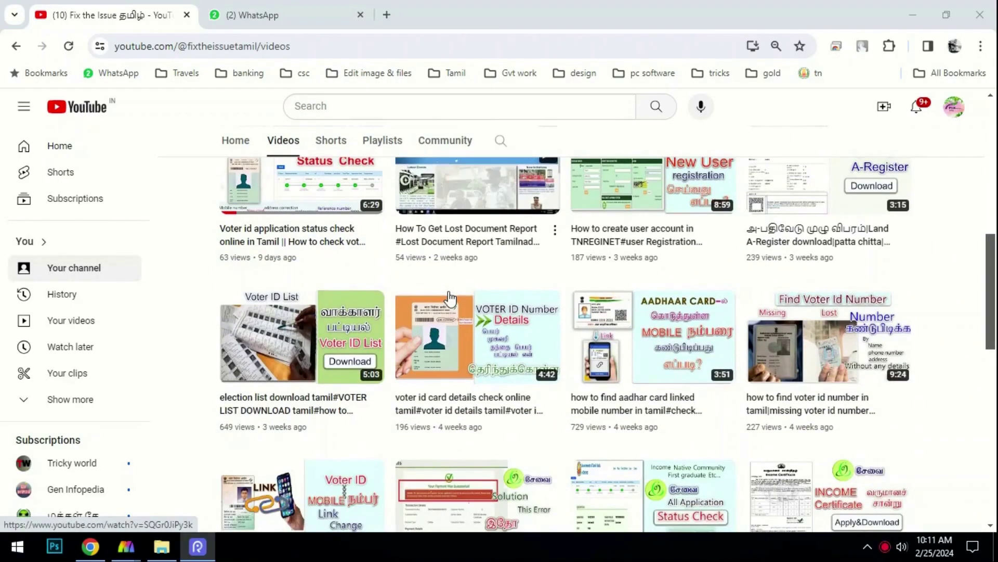
scroll(450, 299, down, 1)
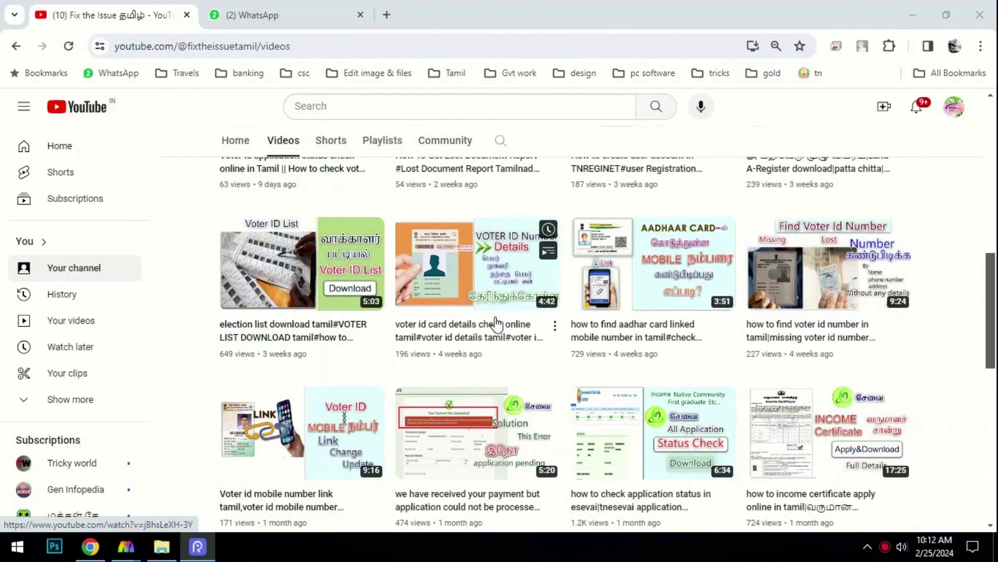
scroll(510, 397, down, 10)
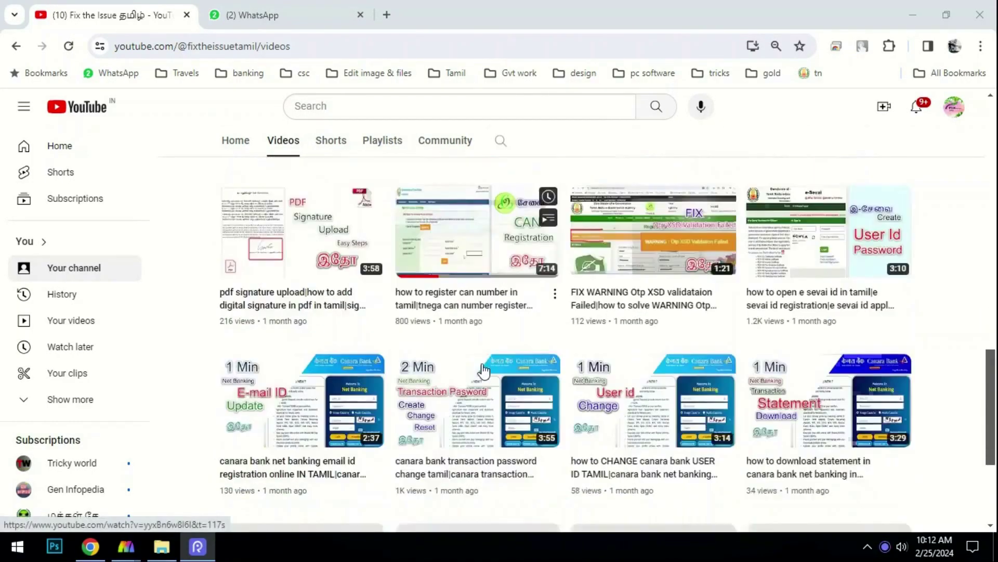
scroll(484, 349, down, 1)
scroll(496, 345, down, 1)
scroll(497, 344, down, 5)
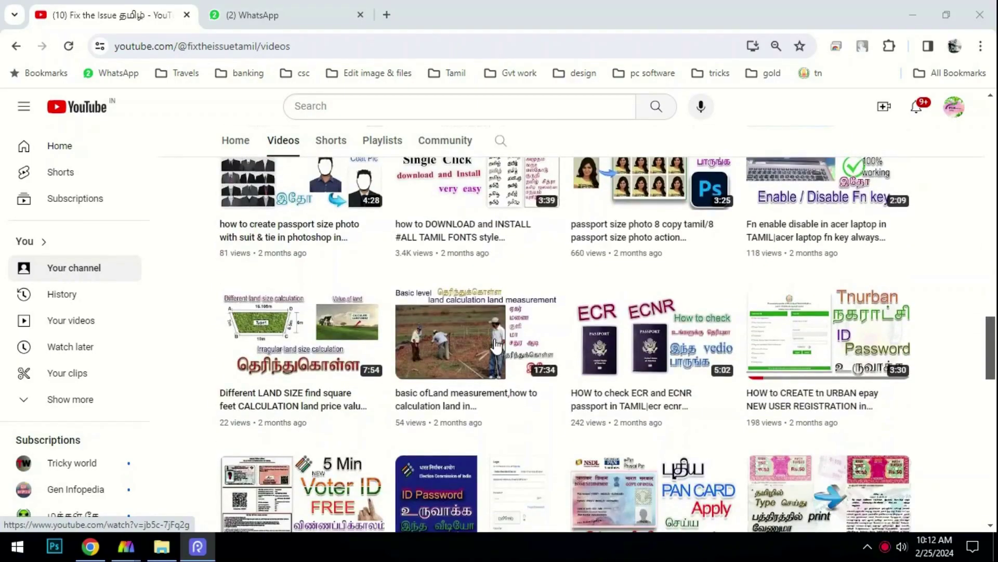
scroll(497, 344, down, 2)
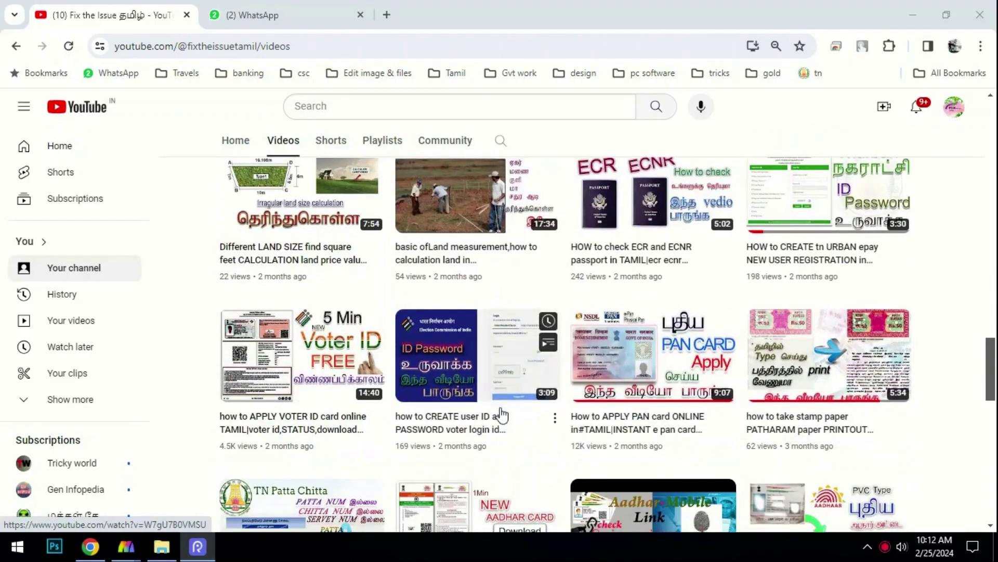
drag(188, 261, 369, 436)
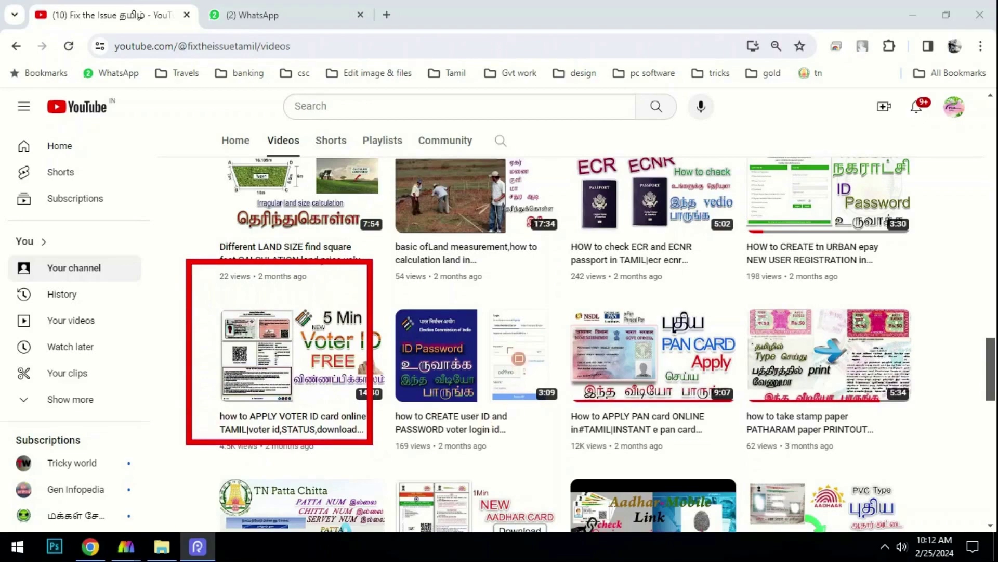
drag(563, 277, 721, 411)
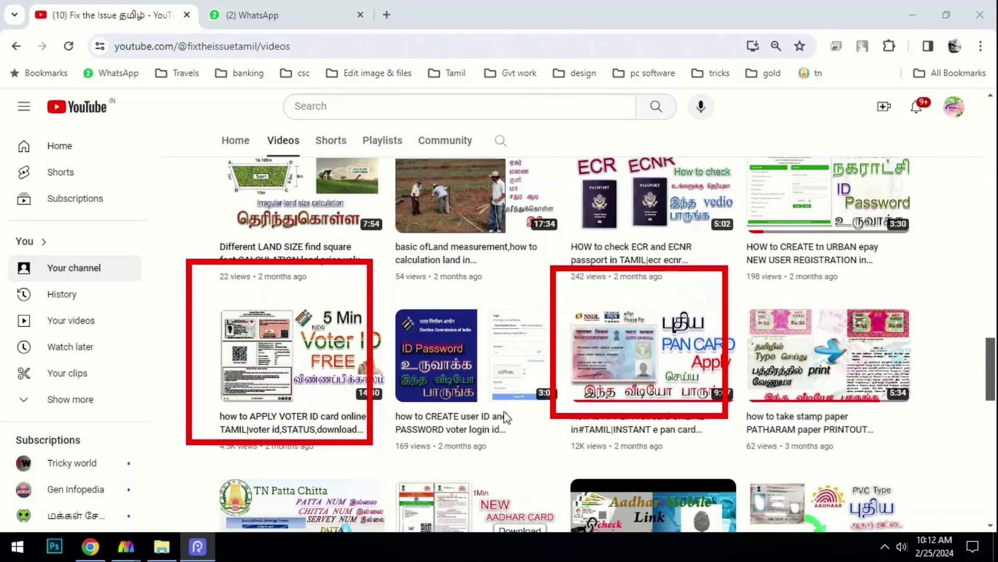
scroll(501, 416, up, 4)
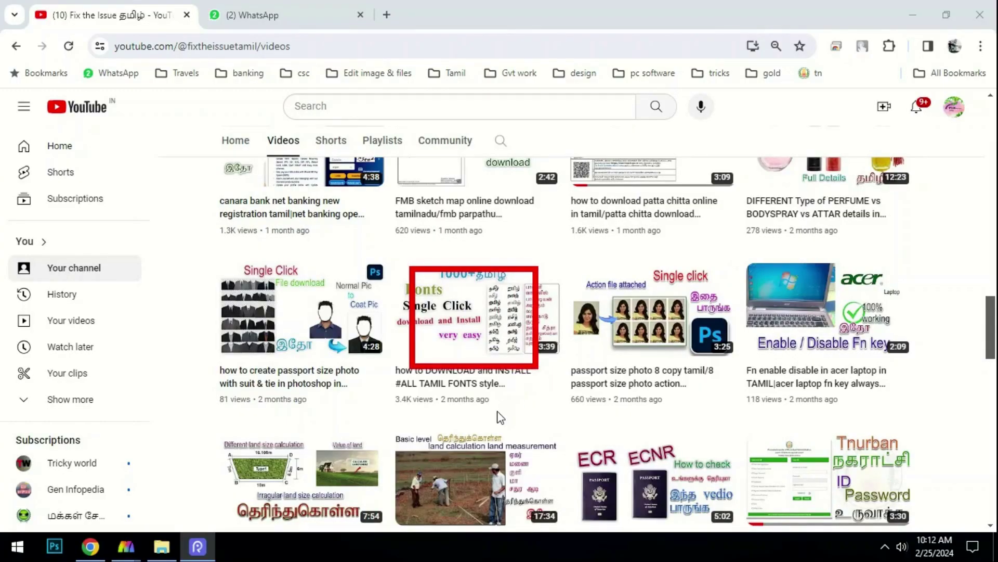
scroll(498, 416, up, 4)
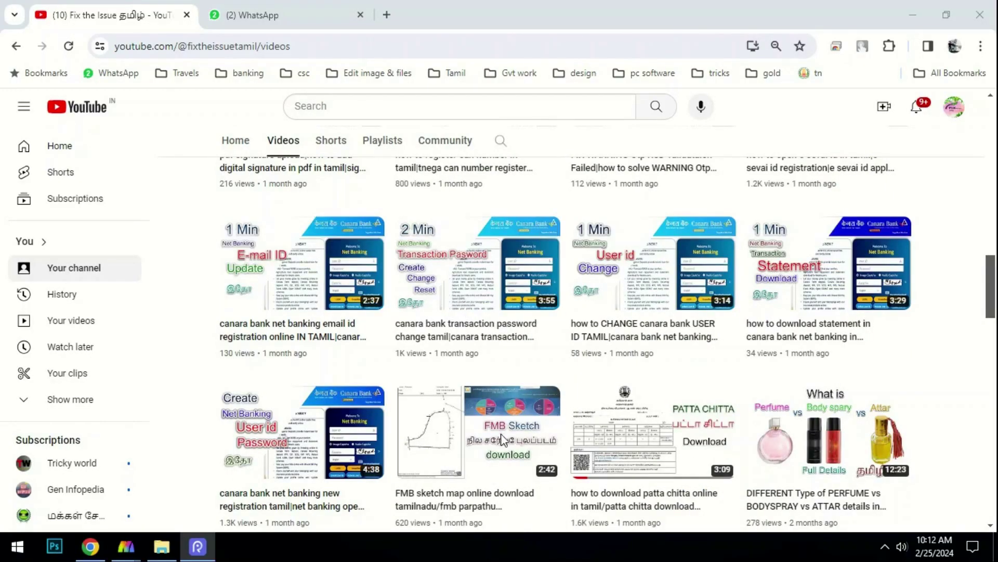
scroll(536, 358, up, 4)
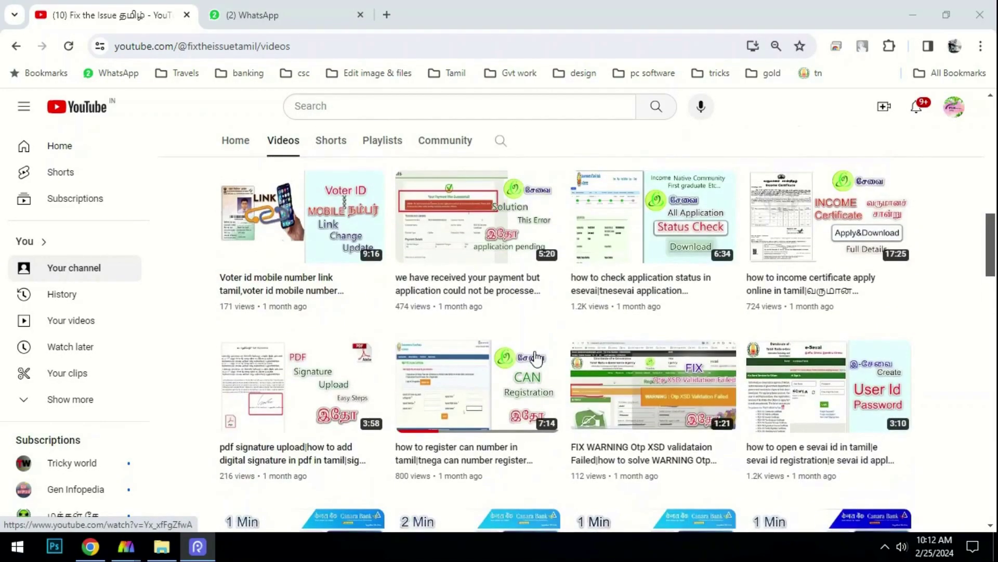
scroll(568, 296, up, 5)
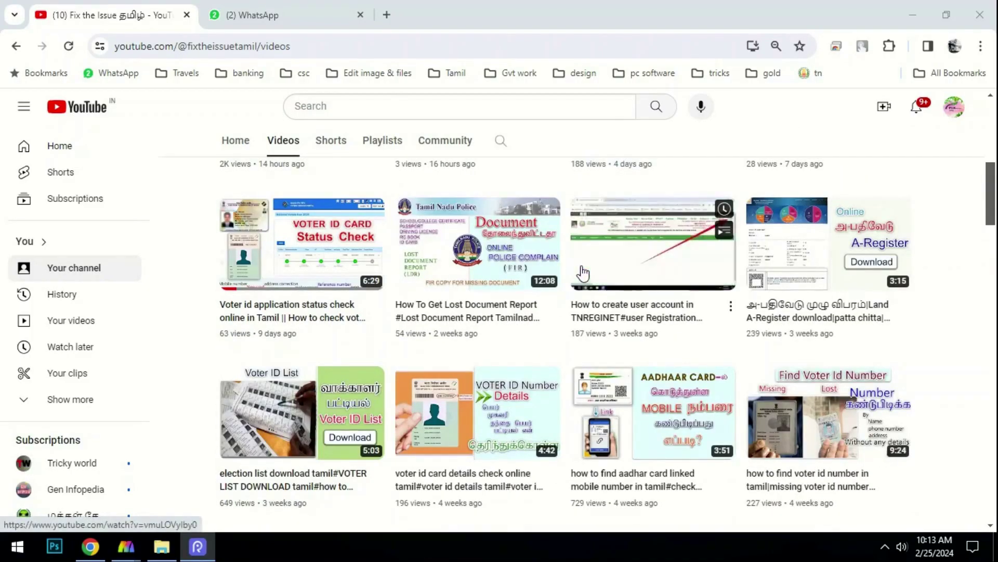
scroll(583, 272, down, 4)
scroll(582, 272, down, 9)
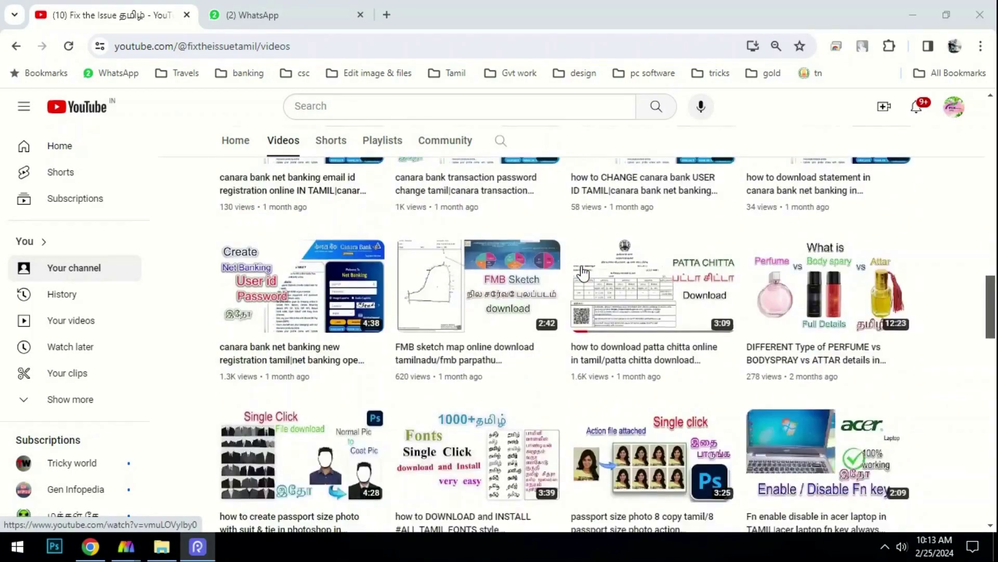
scroll(583, 272, down, 3)
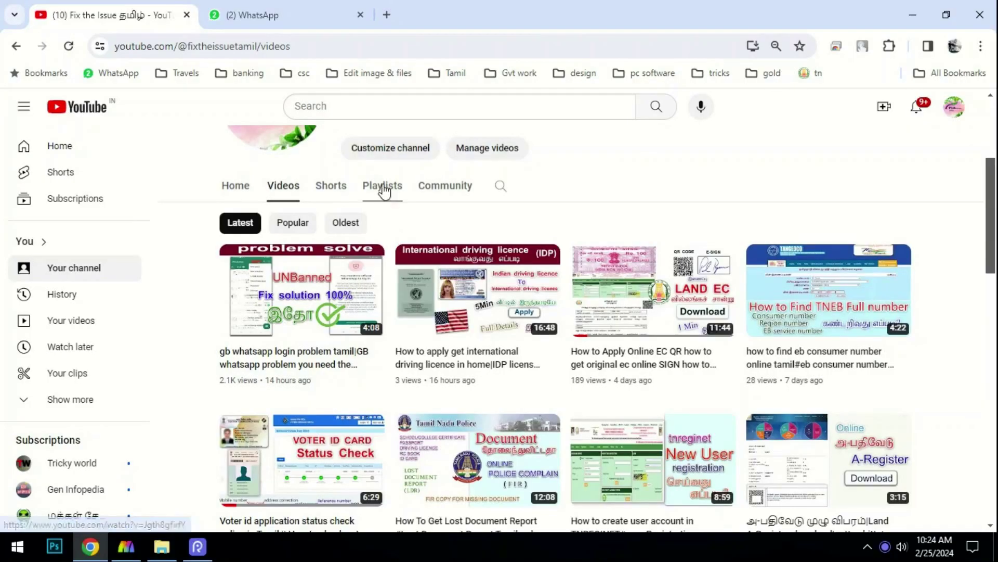
Switch to the Fix the Issue தமிழ் channel's Playlists and scroll through its playlists and video list.
click(384, 188)
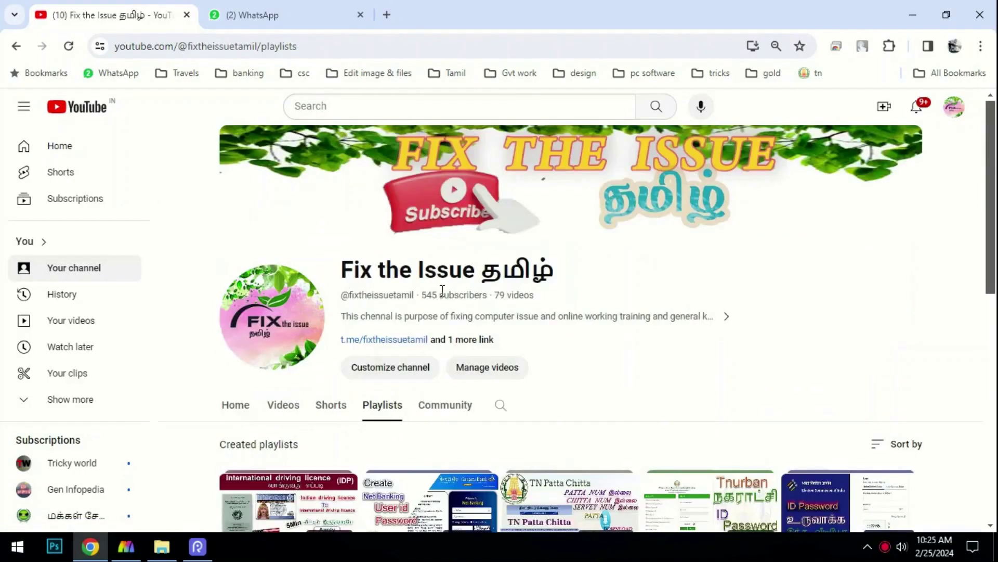
scroll(447, 285, down, 5)
scroll(448, 286, down, 4)
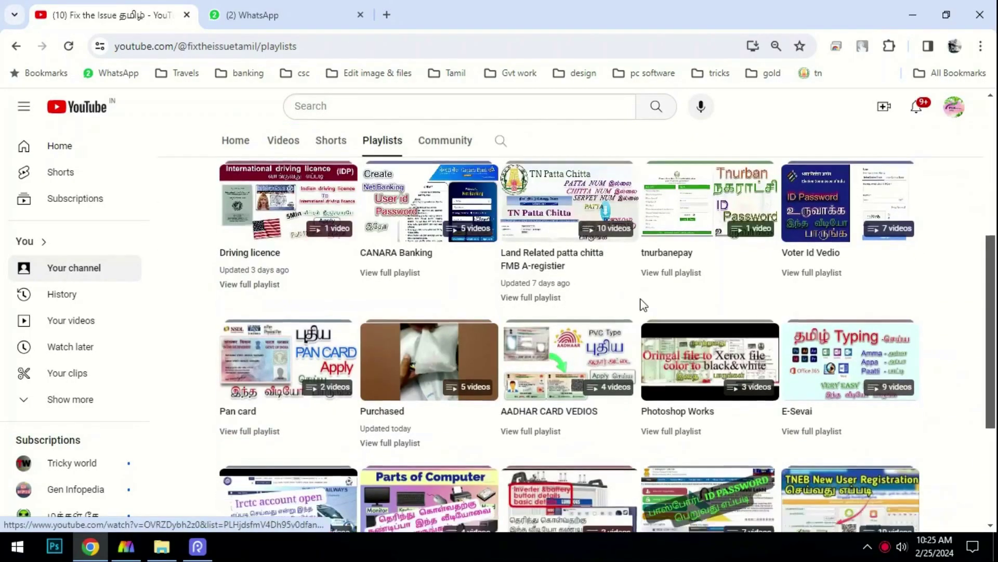
scroll(447, 346, up, 8)
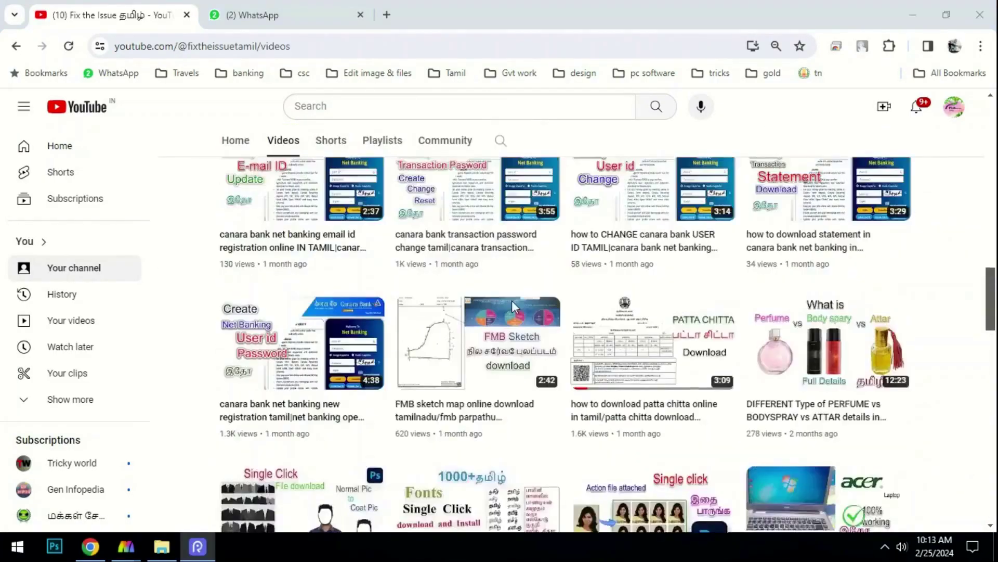
scroll(511, 302, up, 10)
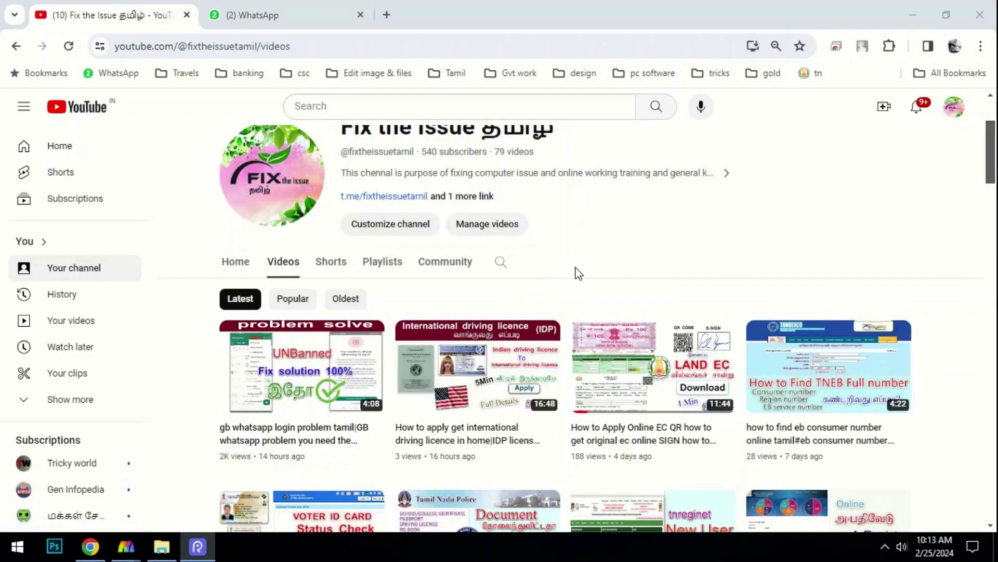
scroll(537, 374, down, 5)
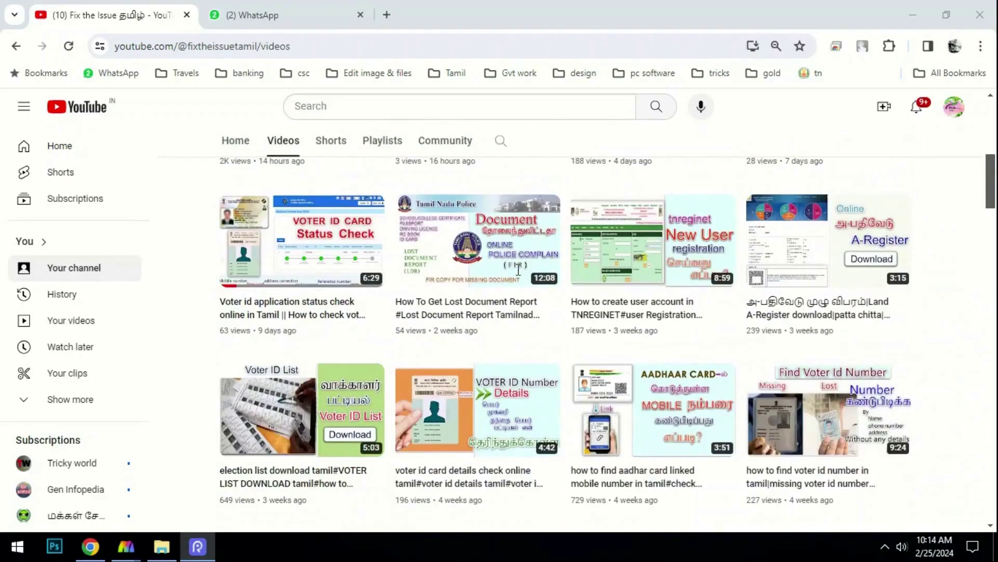
scroll(519, 270, down, 12)
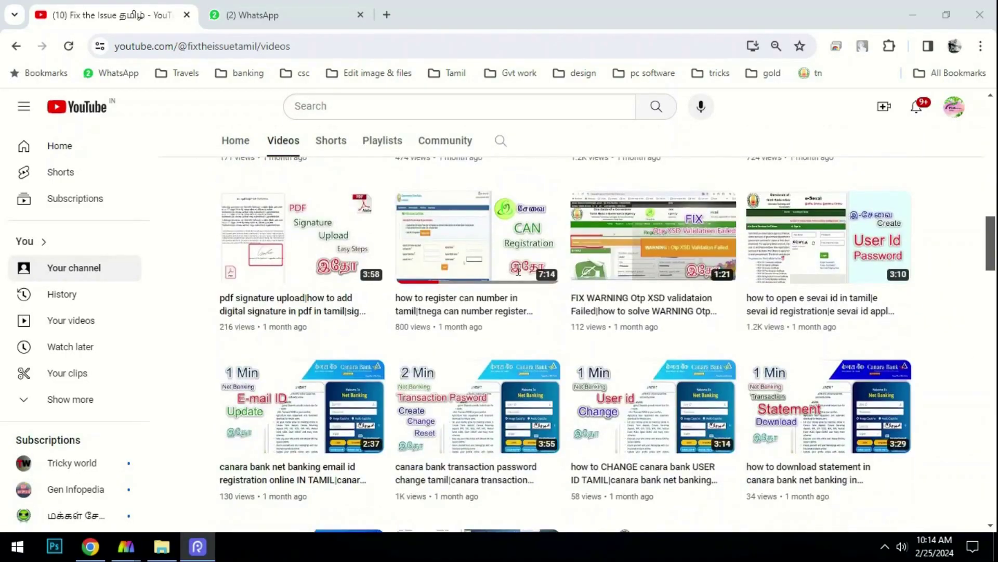
scroll(519, 269, down, 6)
scroll(517, 268, up, 20)
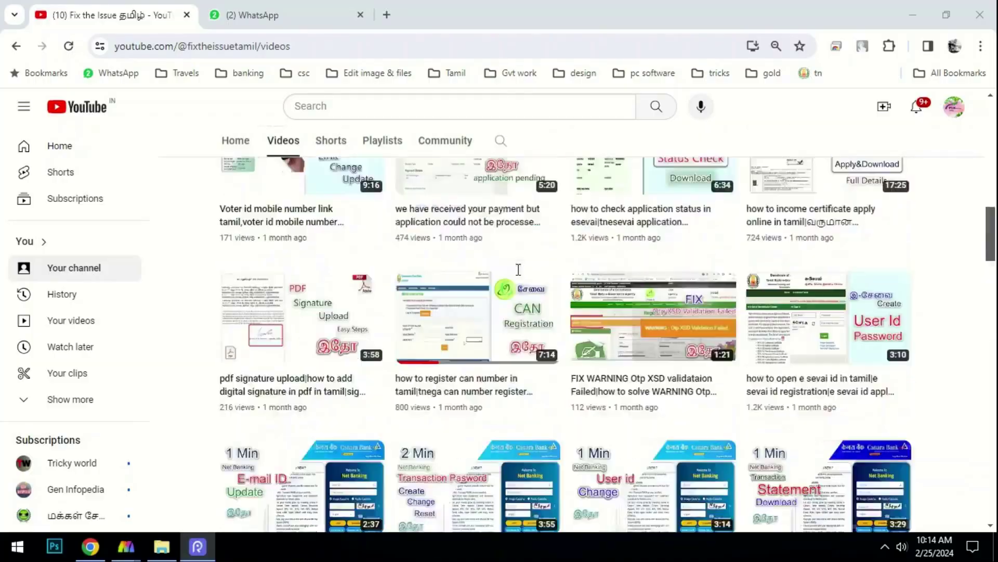